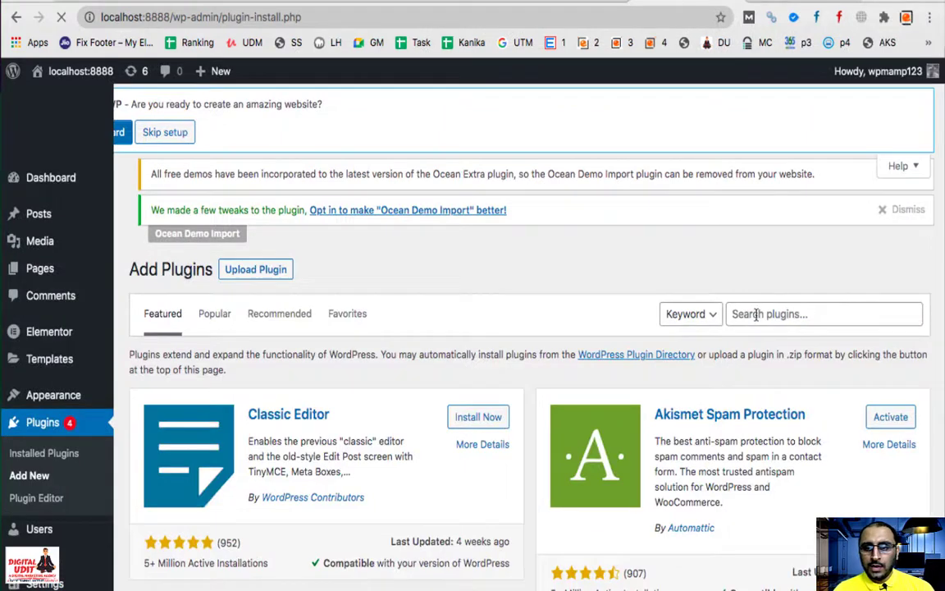
Step: Find the All-in-One WP Migration plugin with the search 'all in one wp migration', then install and activate it
text(al)
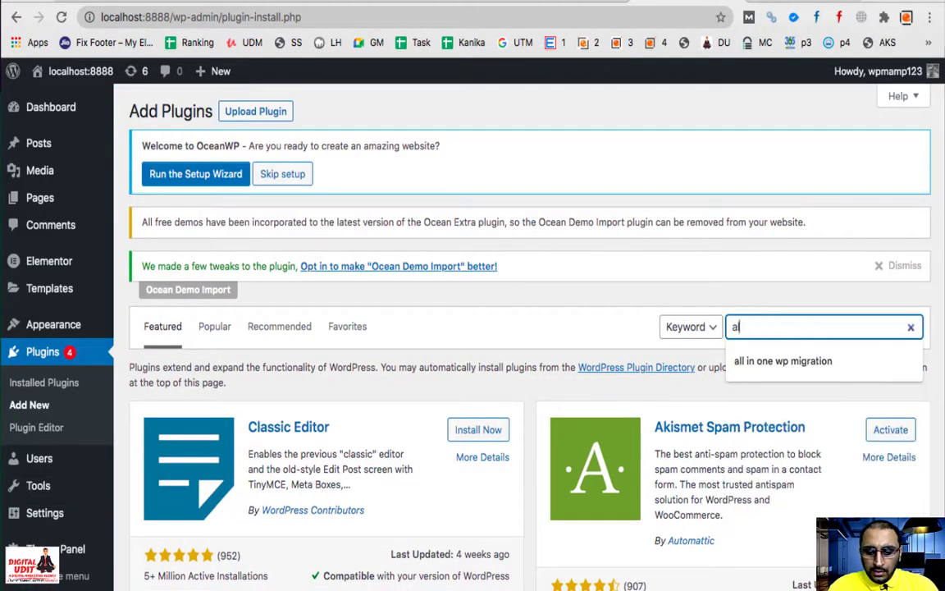
text(l in one w)
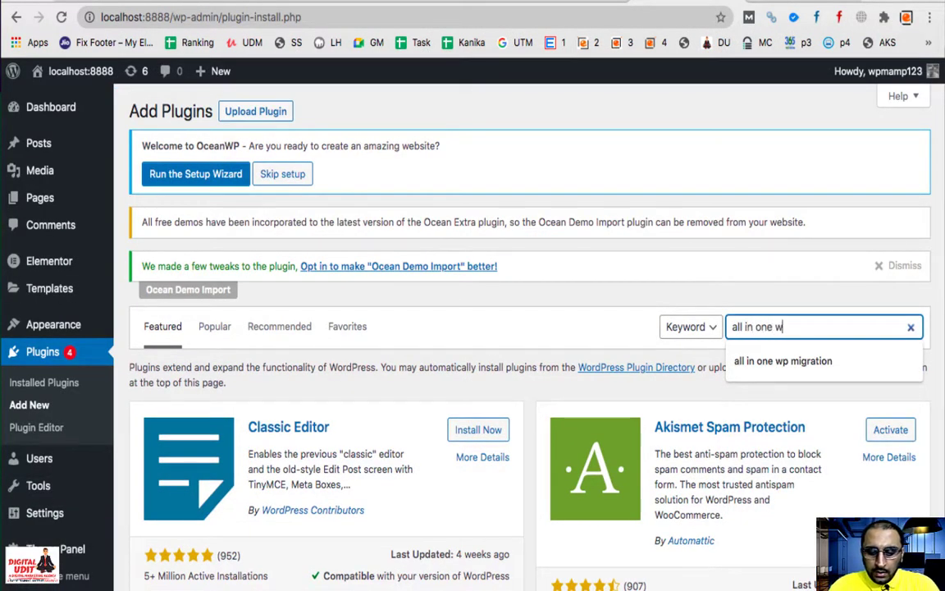
text(p migration)
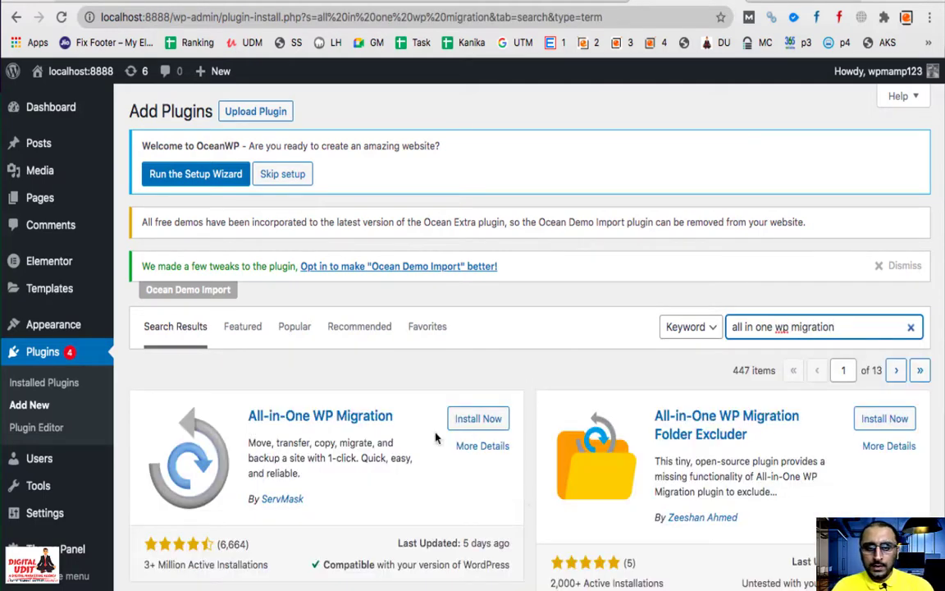
click(493, 422)
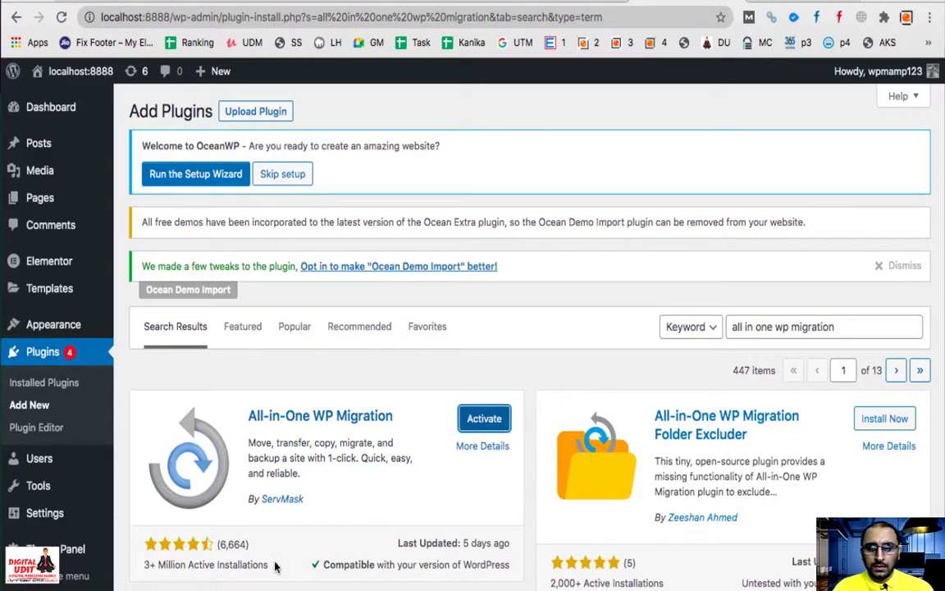
click(489, 419)
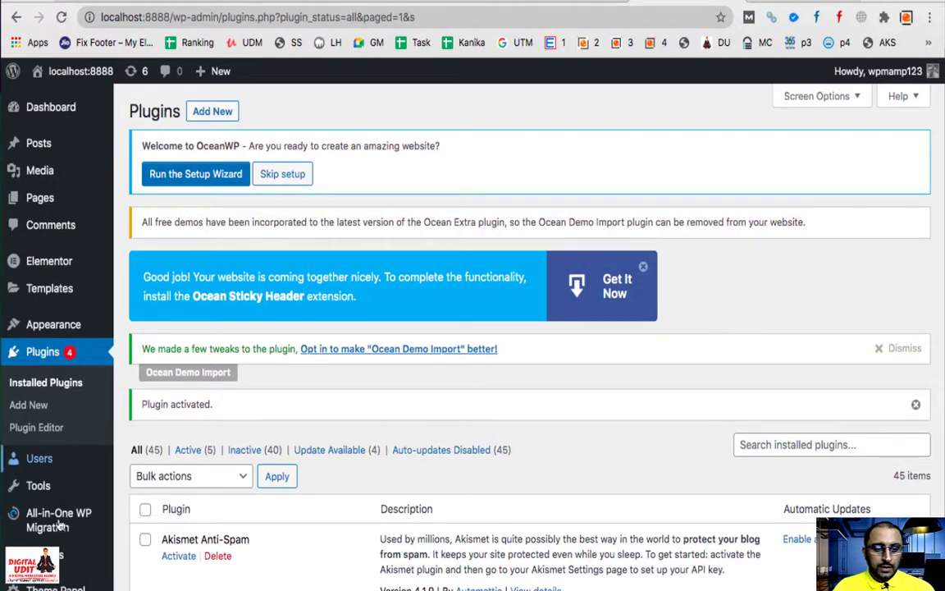
Step: Open the All-in-One WP Migration Export page and choose File as the export destination
mouse_move(82, 519)
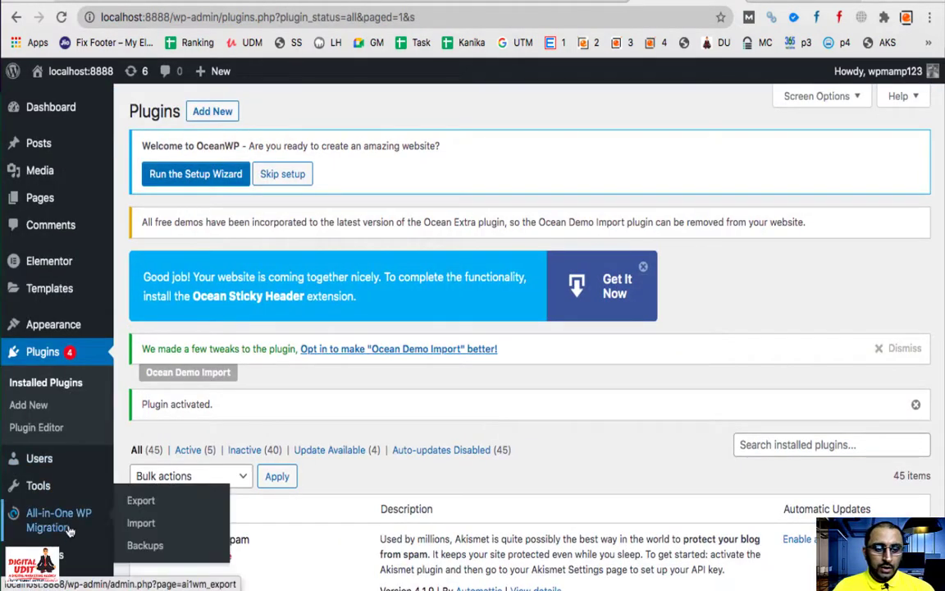
click(139, 502)
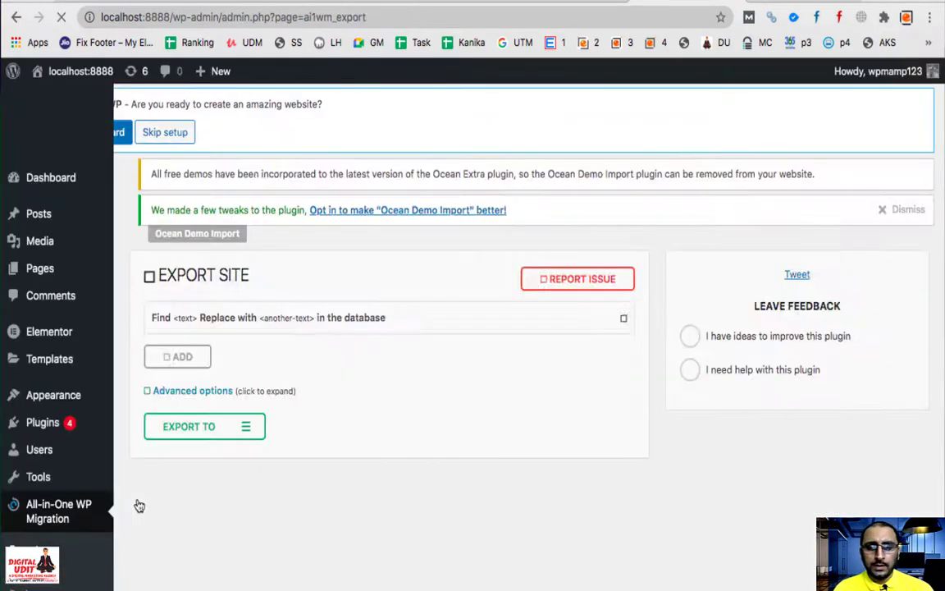
click(247, 425)
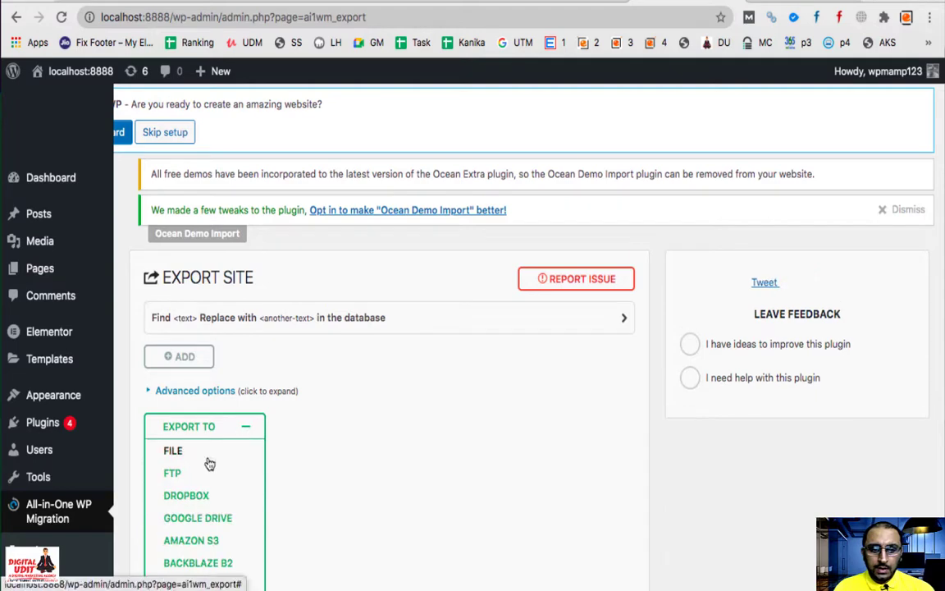
click(207, 456)
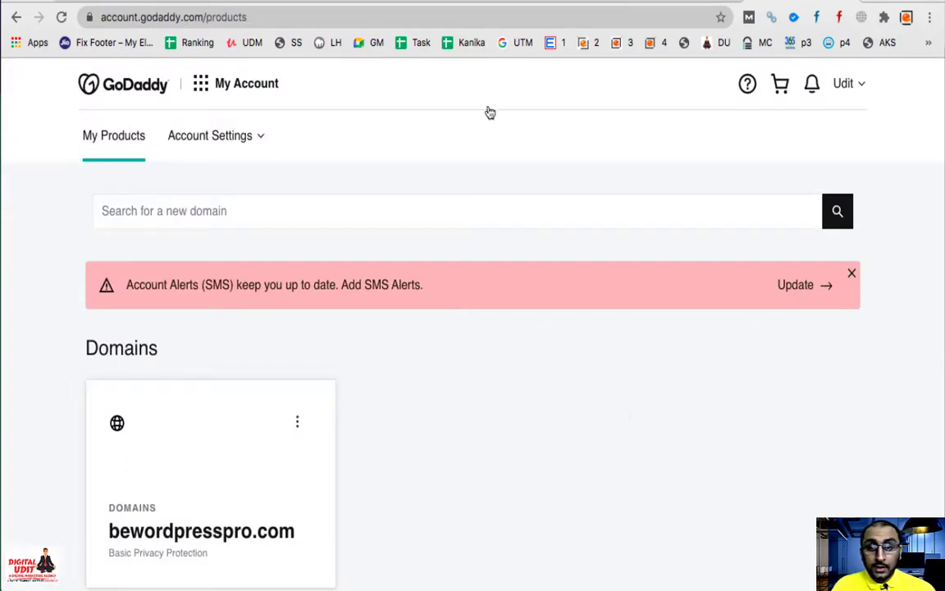
Step: Manage the Economy Linux web hosting plan in My Products and launch its cPanel Admin
scroll(527, 434, down, 5)
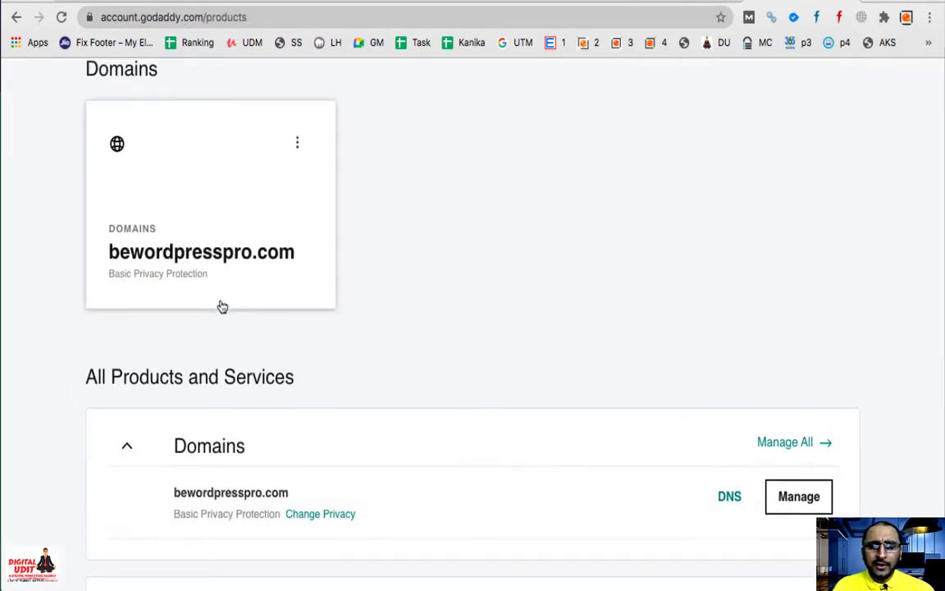
scroll(616, 332, down, 4)
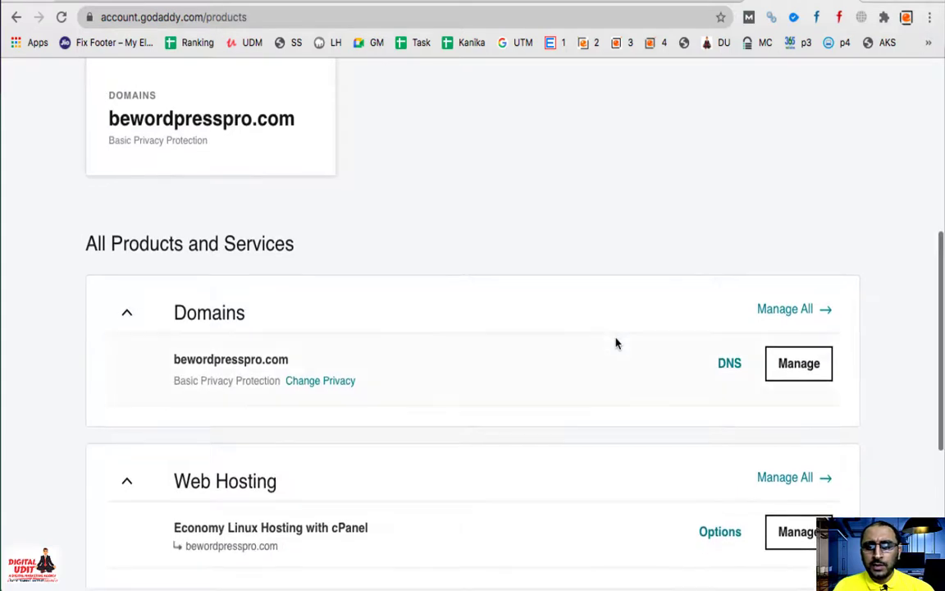
scroll(616, 343, down, 2)
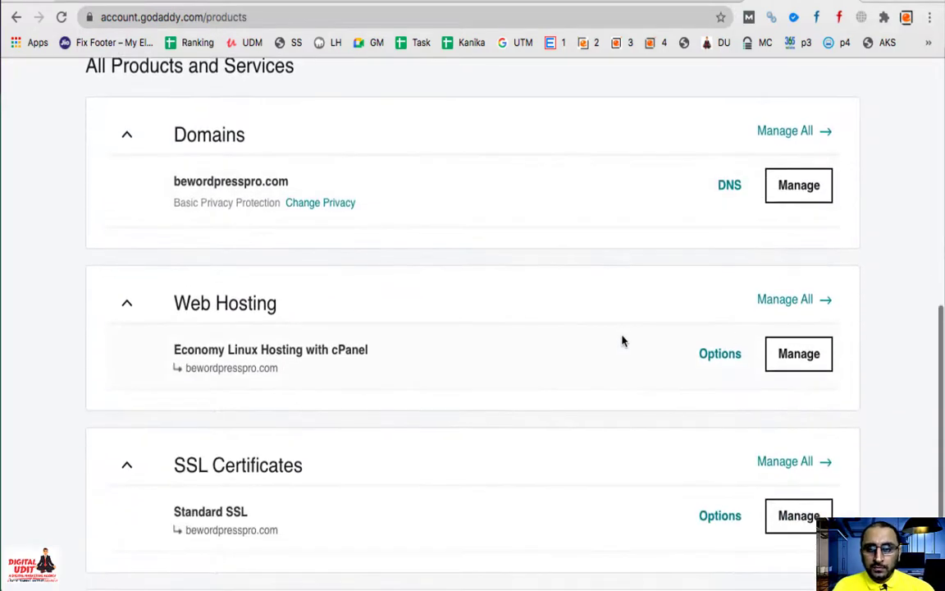
click(794, 361)
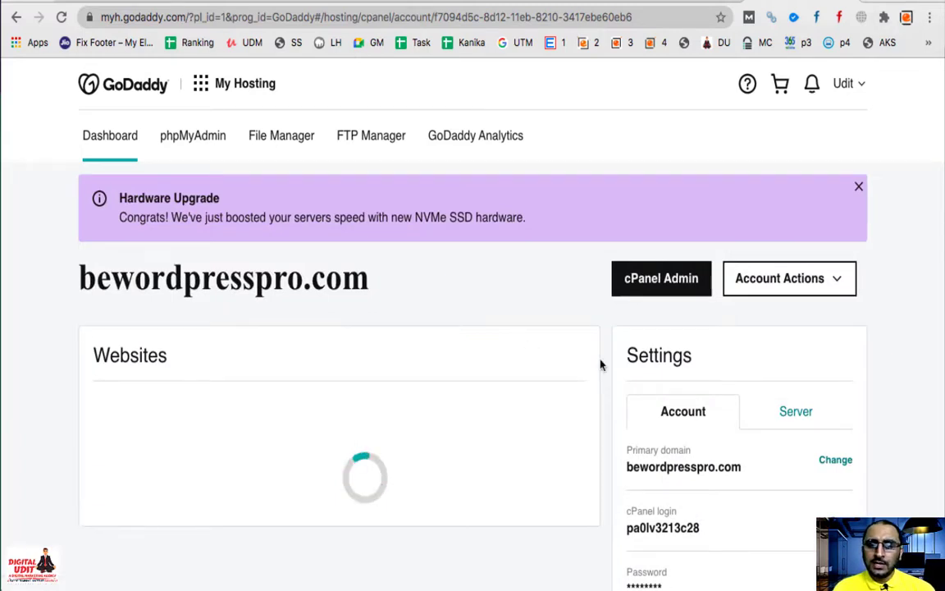
click(645, 285)
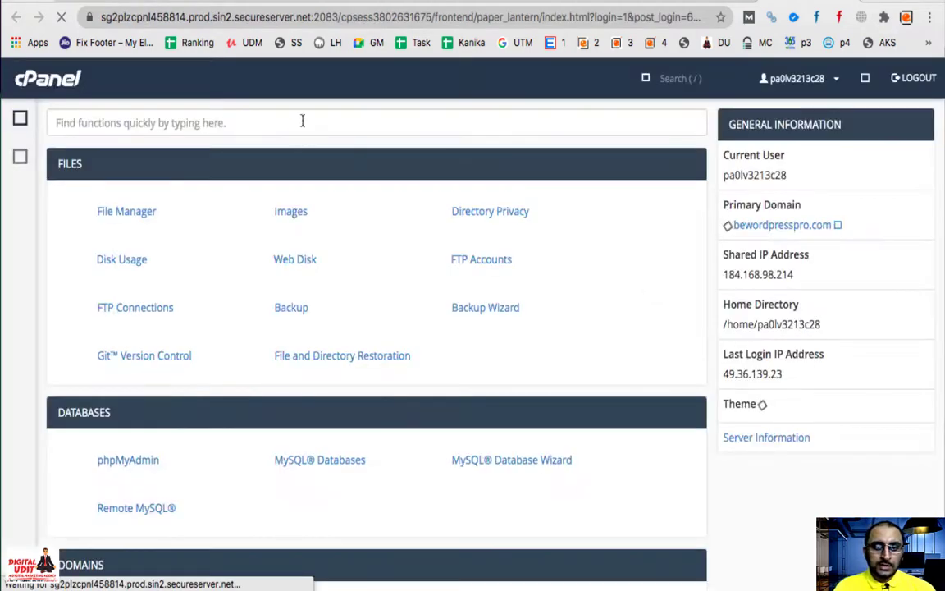
Step: Create the localhostplugin subdomain with its auto-filled document root, then go back to the cPanel home
text(sub)
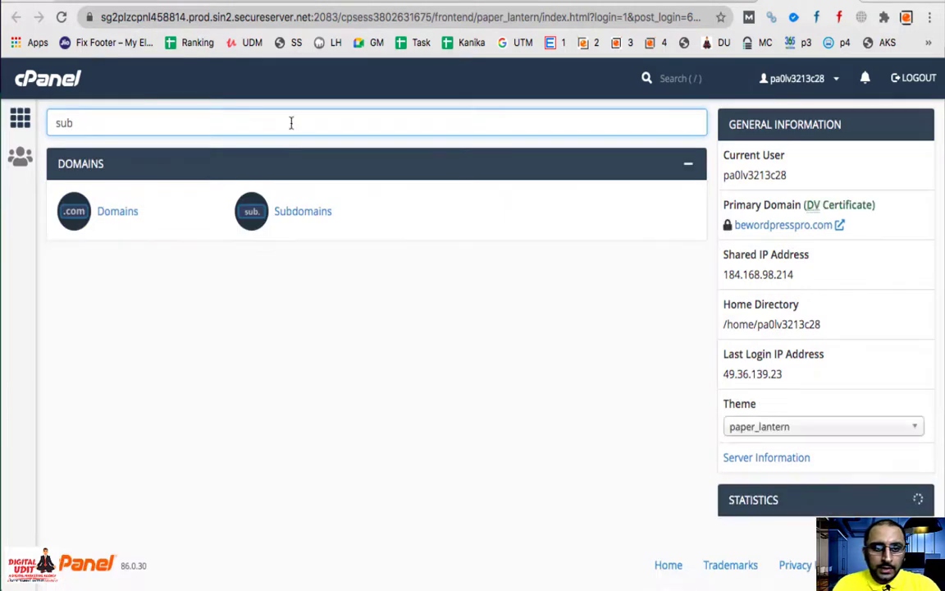
click(302, 211)
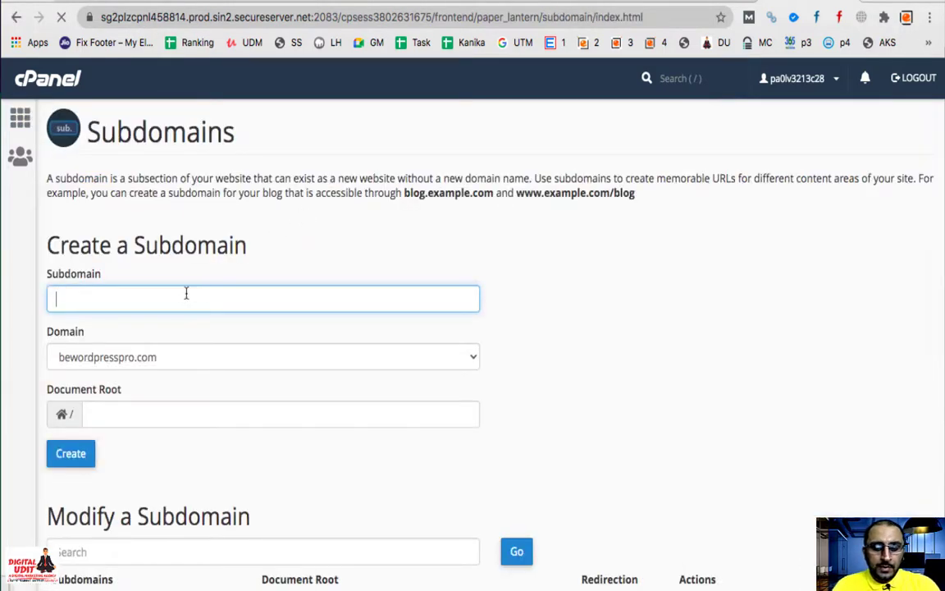
text(lo)
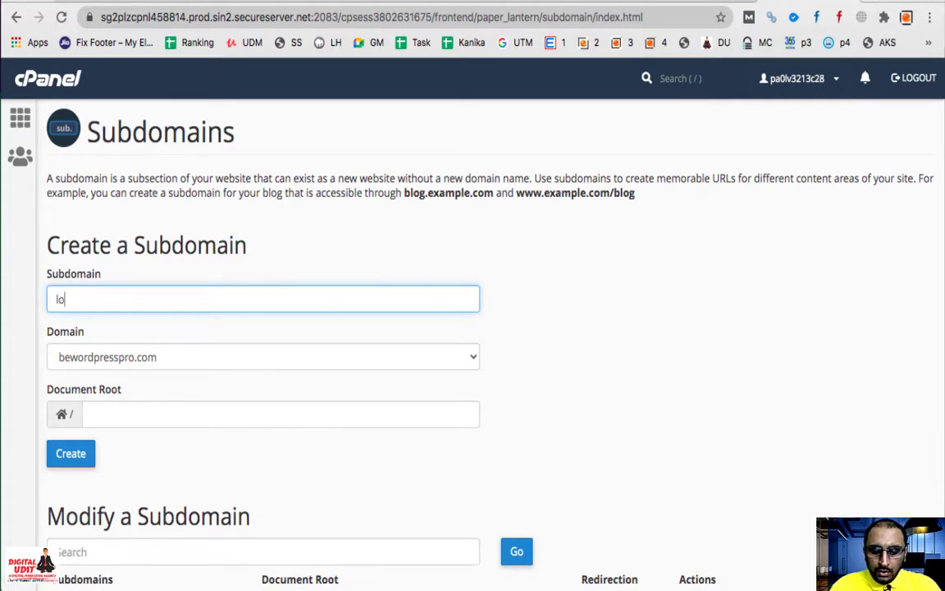
text(calhostp)
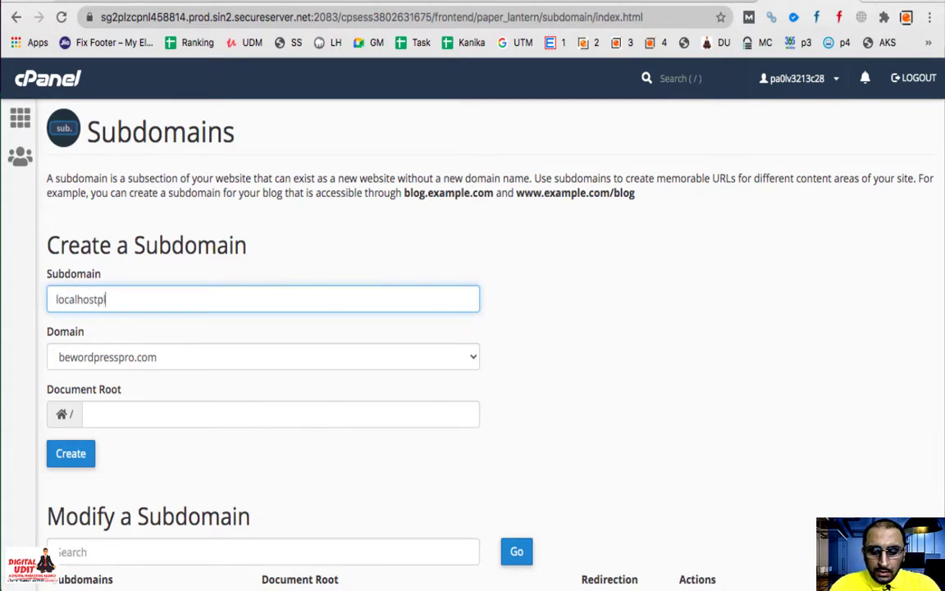
text(lugin)
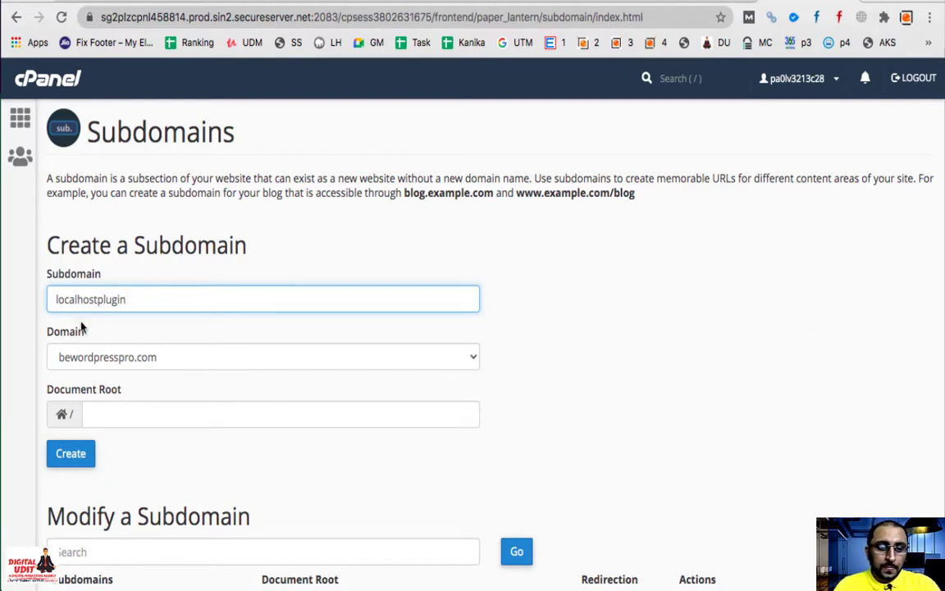
click(394, 464)
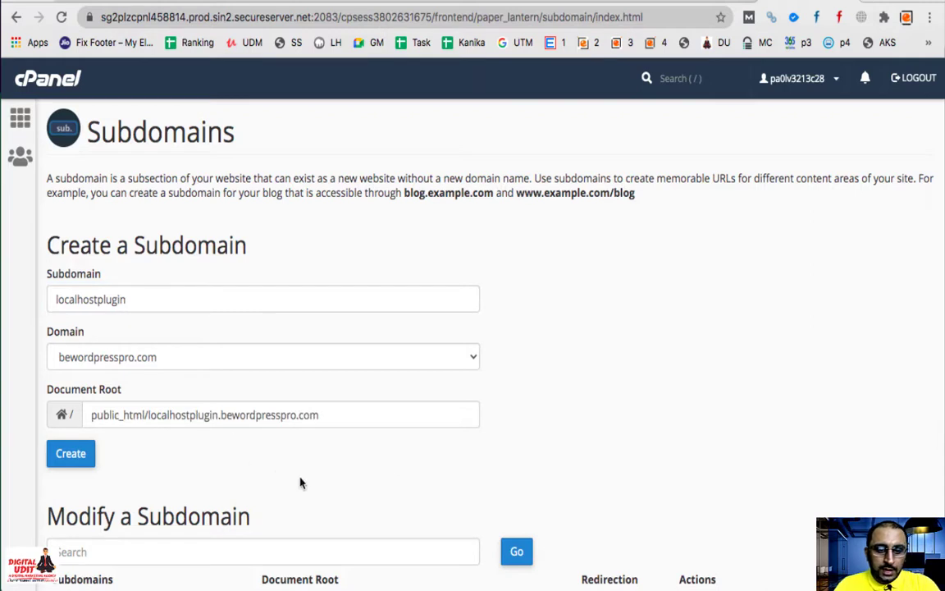
click(151, 414)
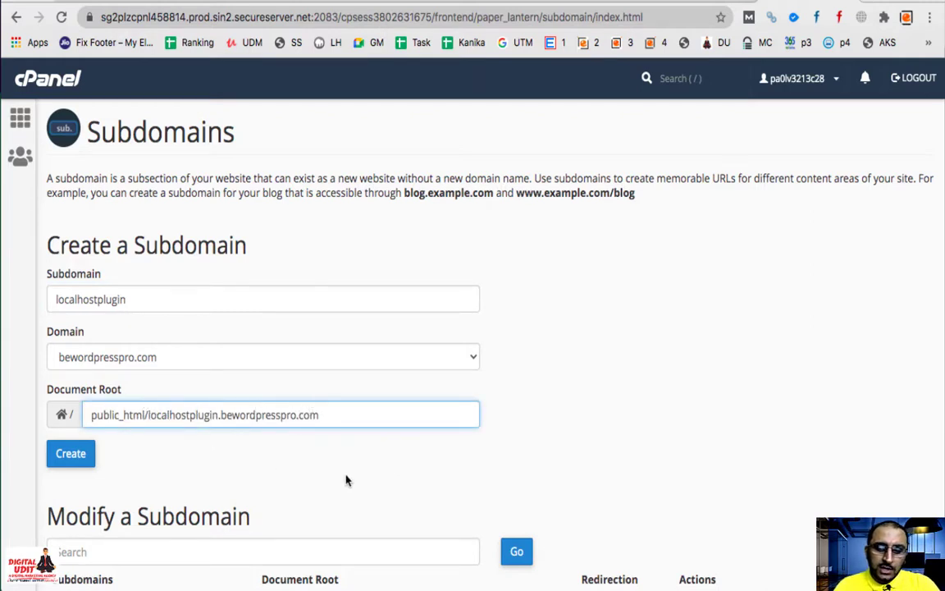
click(274, 485)
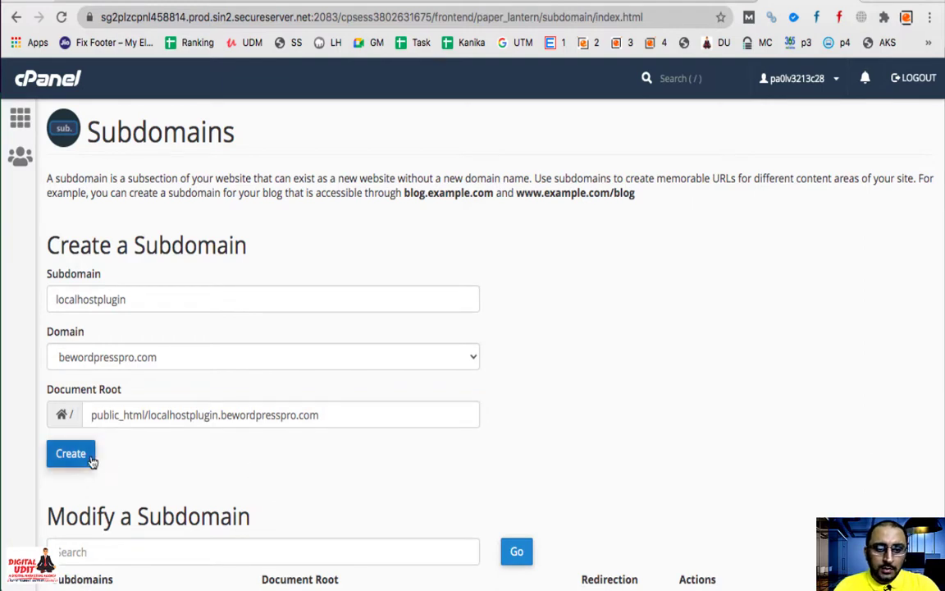
click(80, 459)
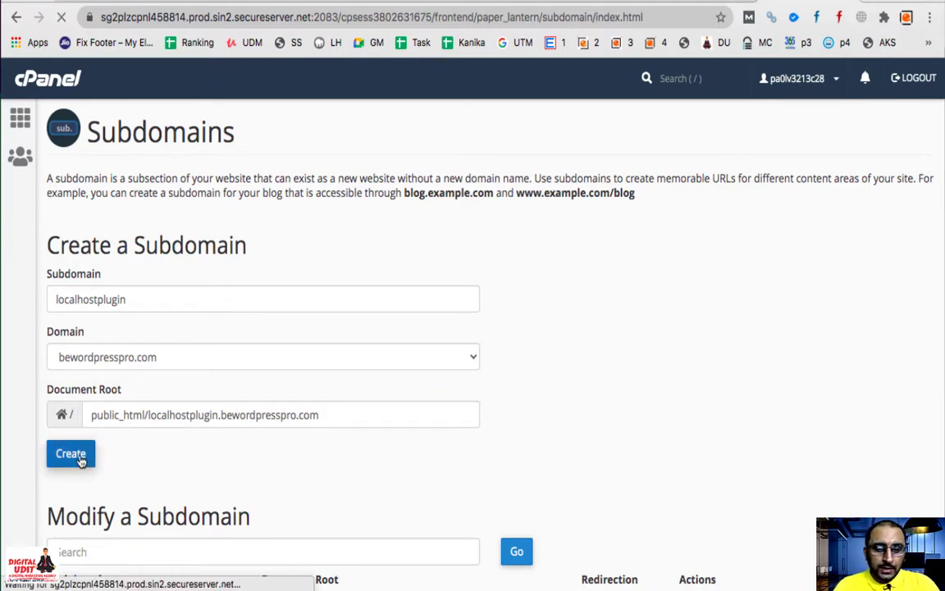
click(499, 248)
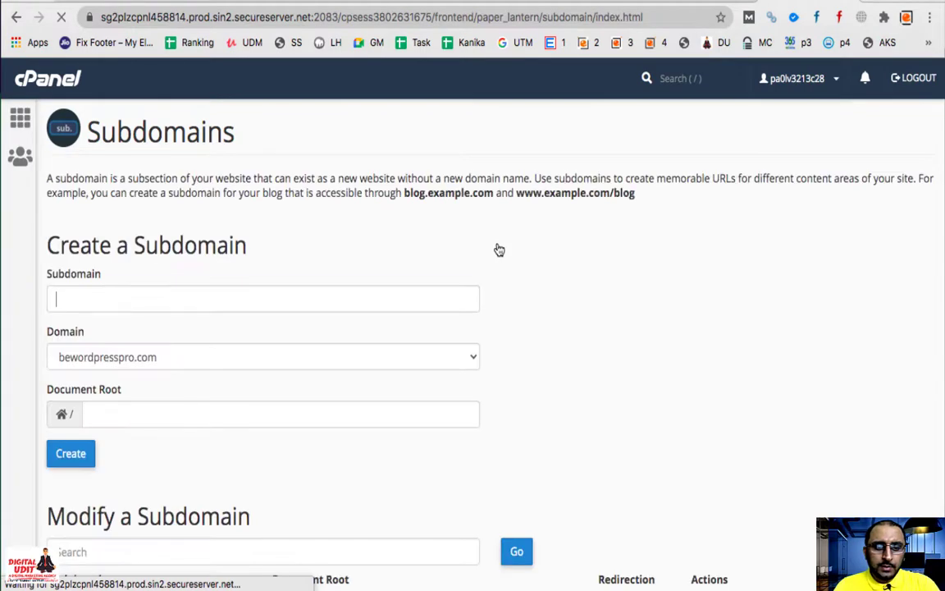
click(19, 121)
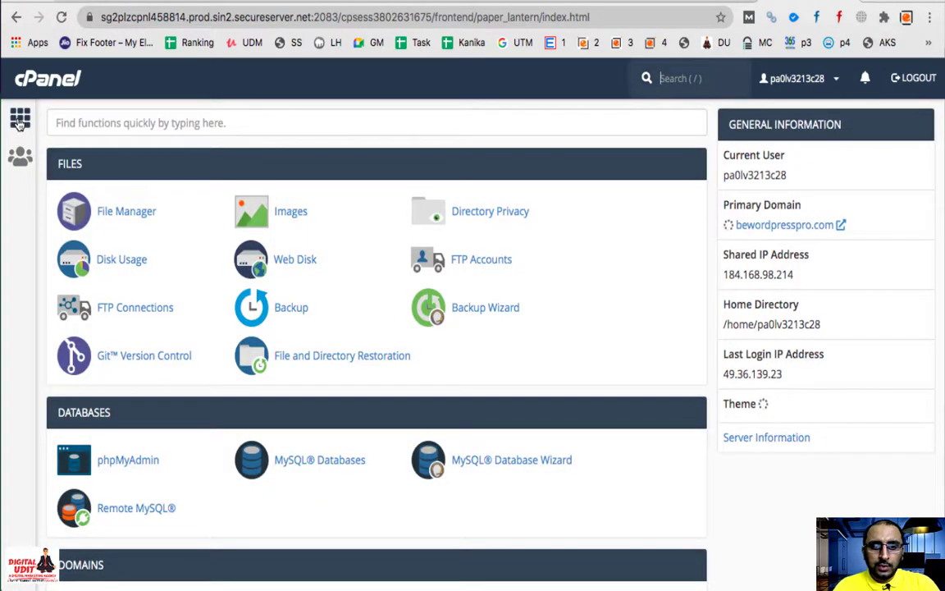
Step: Check in File Manager that the localhostplugin.bewordpresspro.com folder under public_html holds only cgi-bin, then return home
click(130, 219)
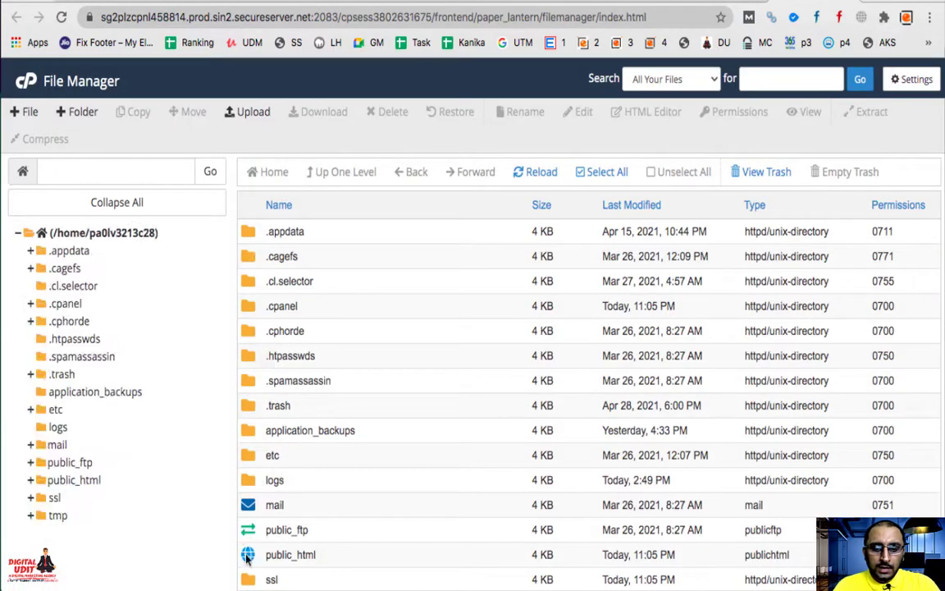
double_click(245, 556)
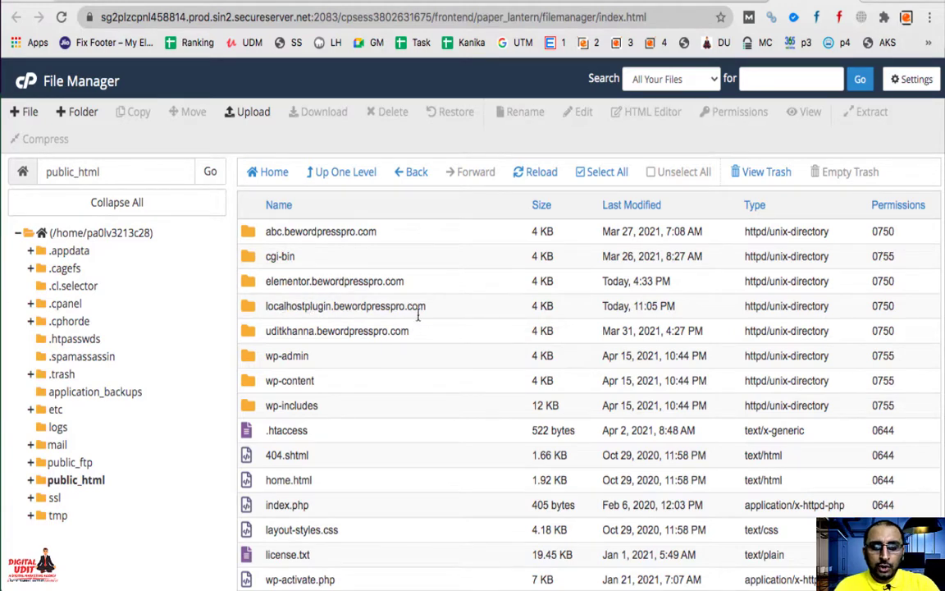
double_click(247, 305)
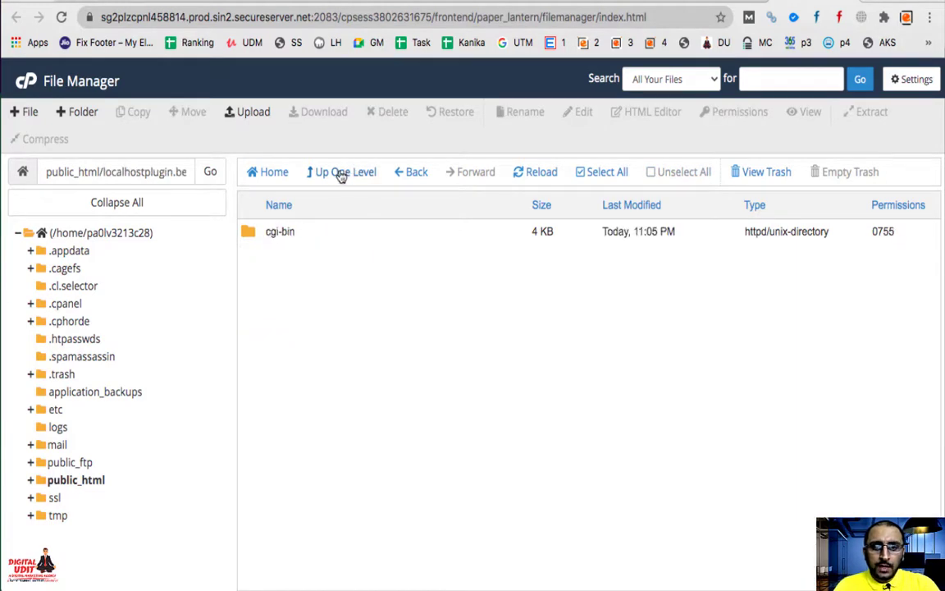
click(337, 174)
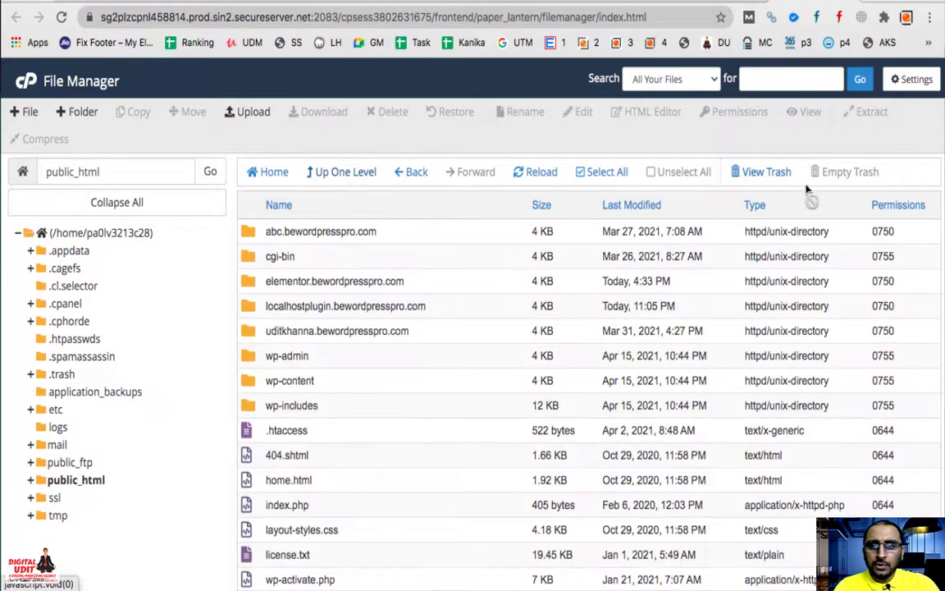
key(super+Left)
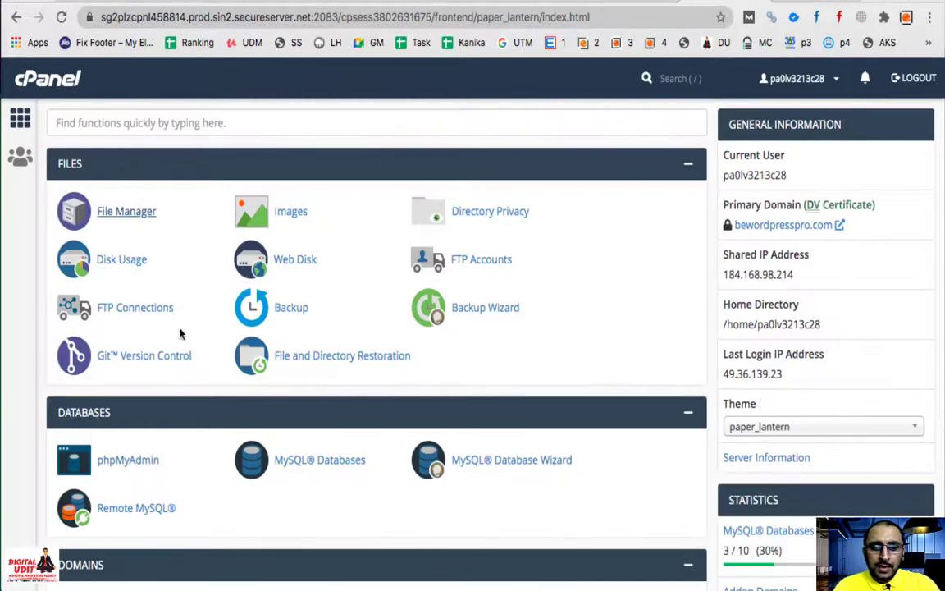
Step: Open the WordPress installer under Web Applications and start a new installation
scroll(365, 443, down, 10)
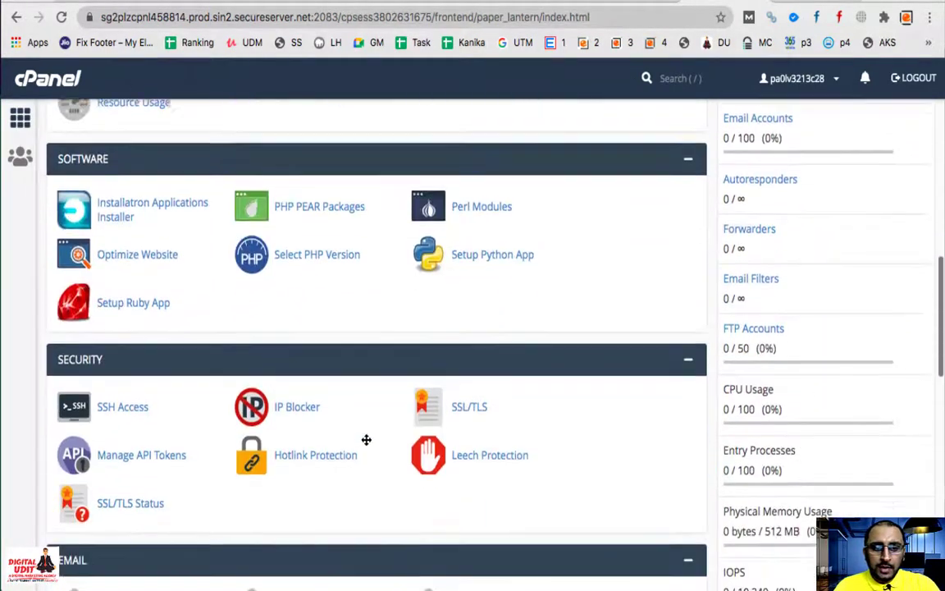
scroll(366, 440, down, 6)
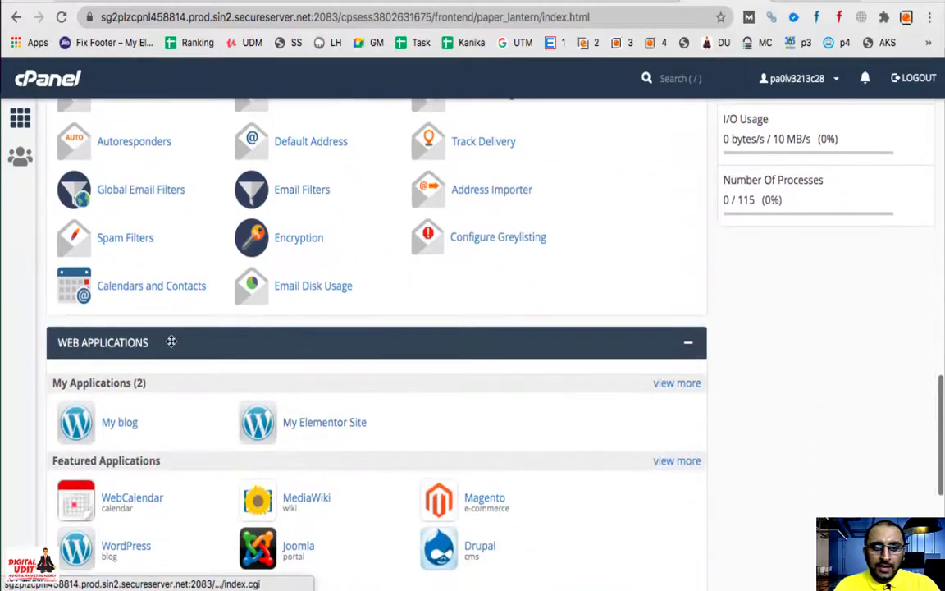
scroll(120, 353, down, 2)
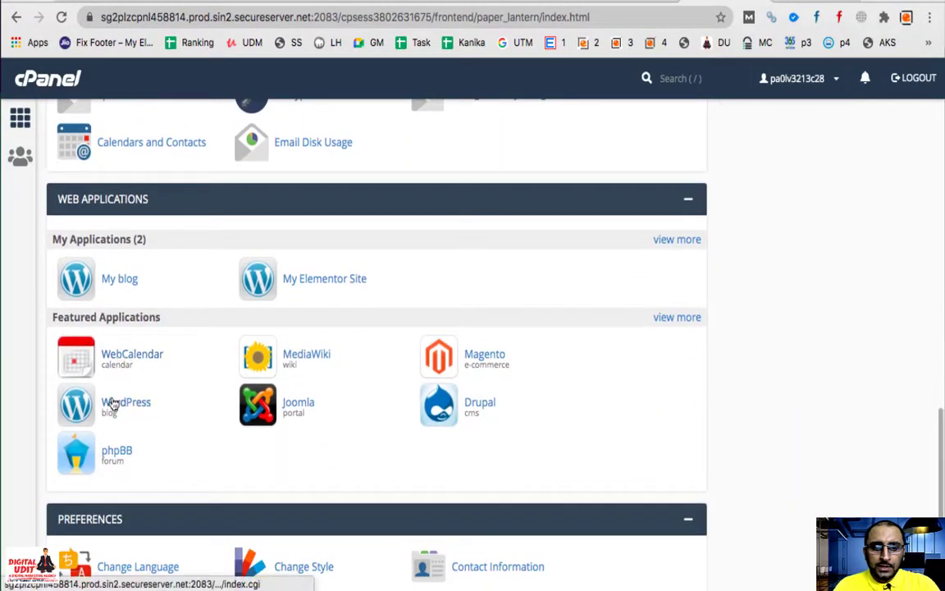
click(124, 407)
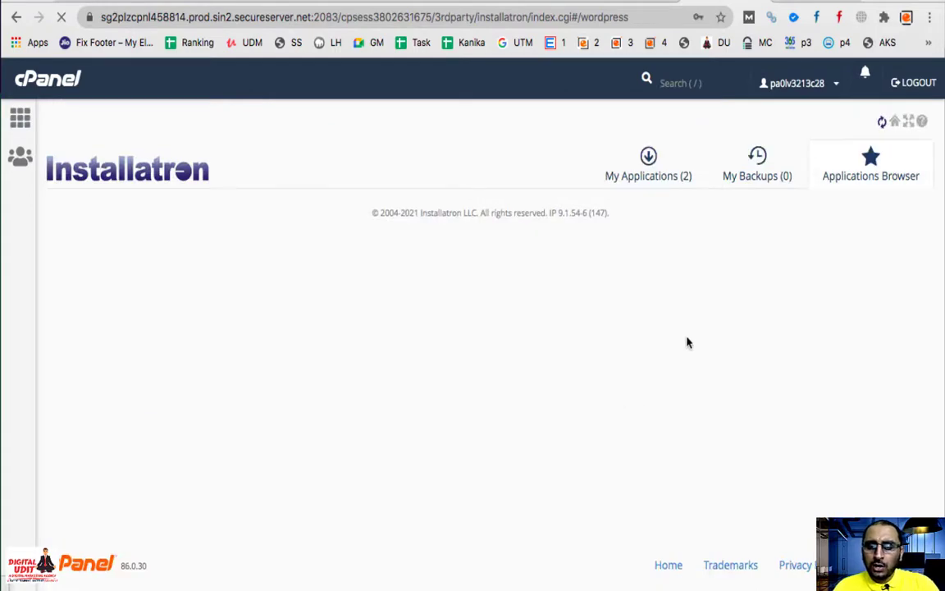
click(847, 281)
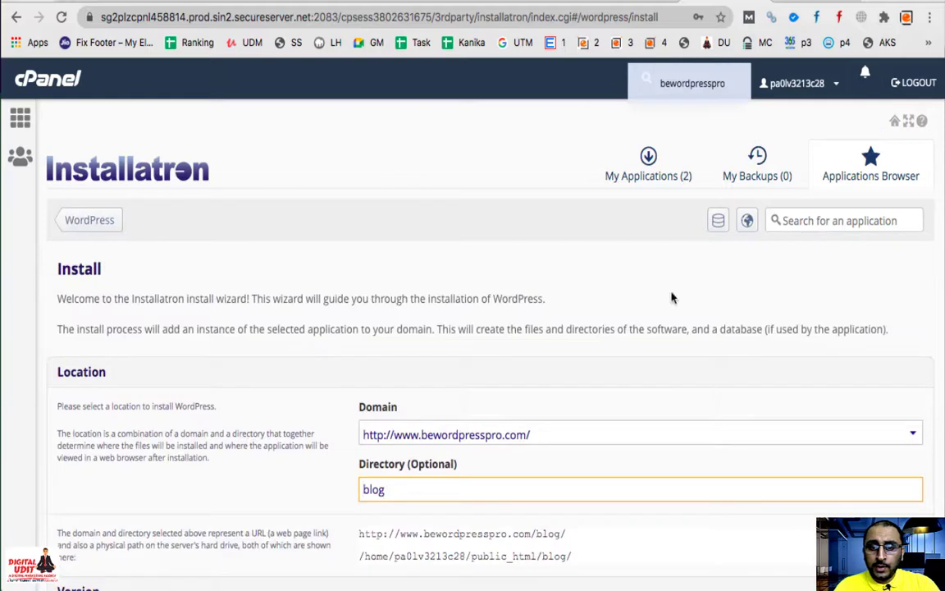
Step: Install on the https localhostplugin subdomain and clear the 'blog' directory so it installs at root
scroll(575, 312, down, 4)
click(502, 280)
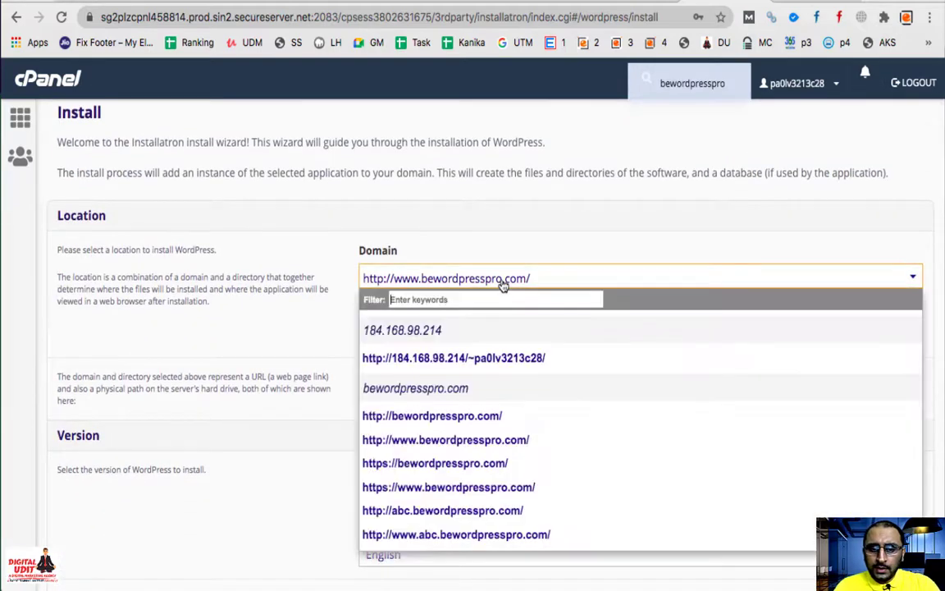
scroll(443, 447, down, 10)
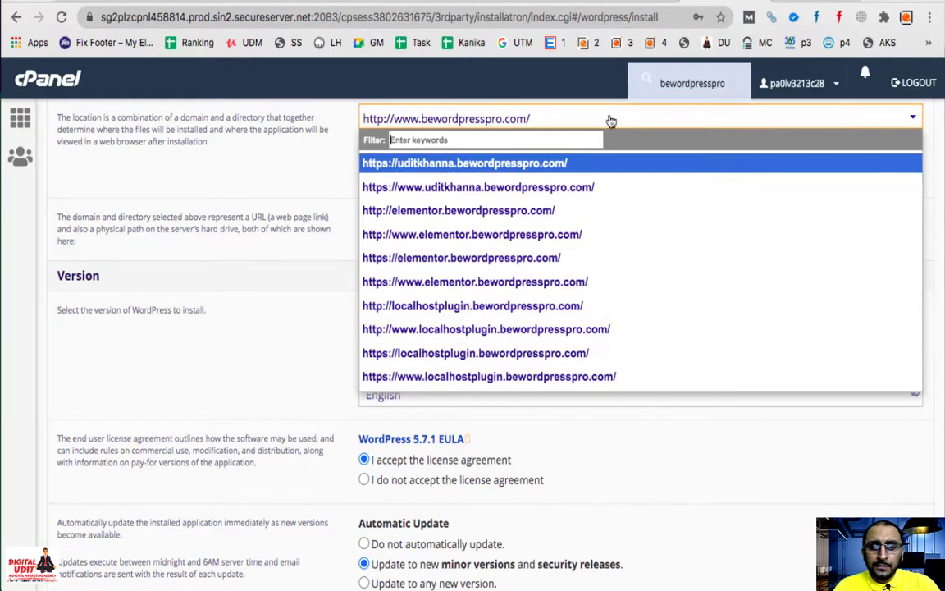
scroll(482, 276, up, 5)
scroll(482, 276, down, 5)
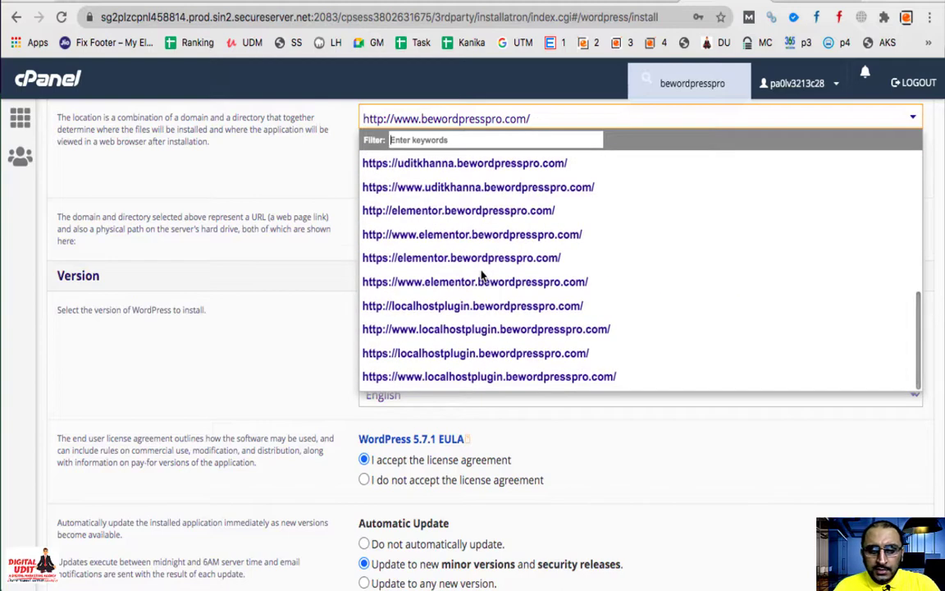
click(408, 361)
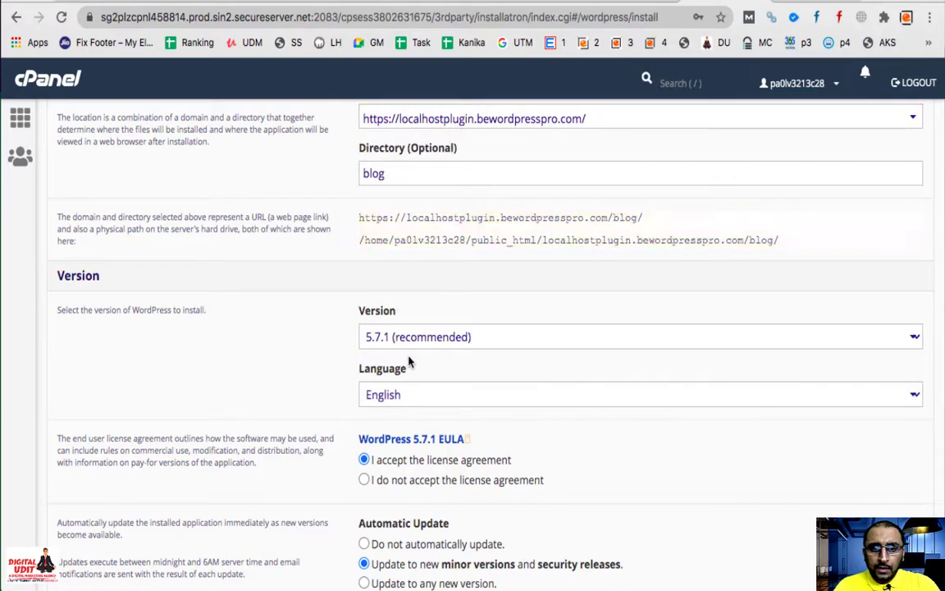
double_click(384, 173)
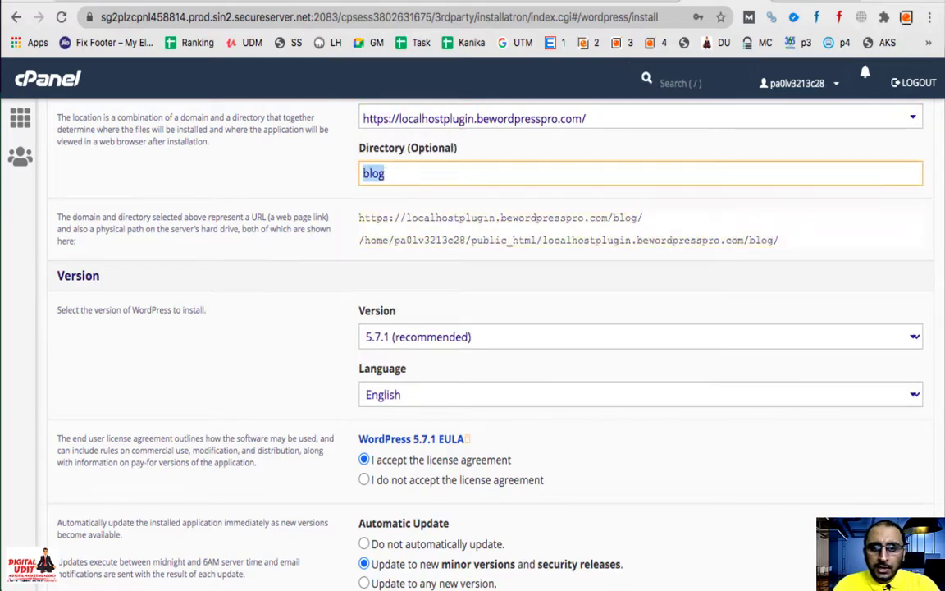
key(BackSpace)
Step: Replace the administrator username with one matching the subdomain and enter a new admin password
scroll(312, 327, down, 2)
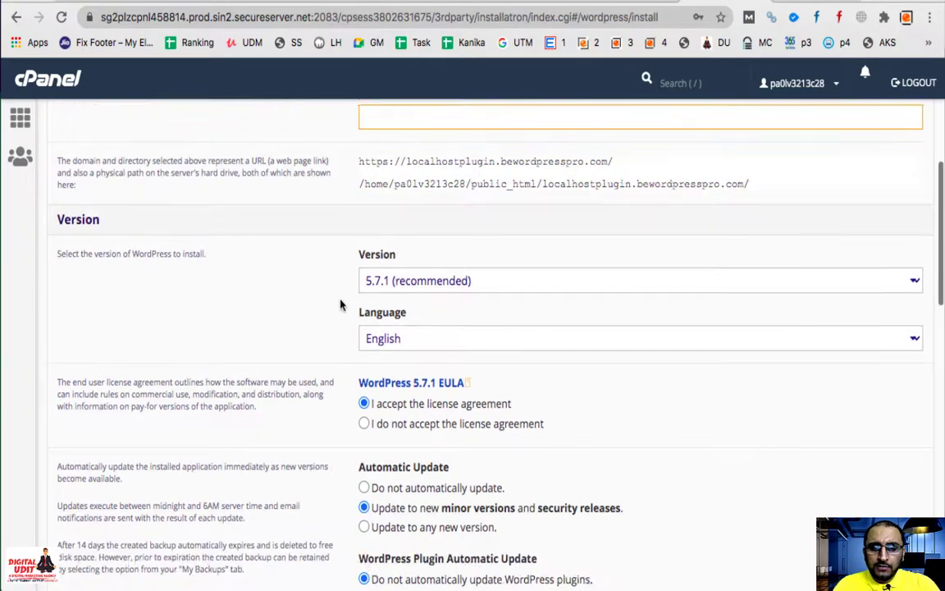
scroll(441, 313, down, 10)
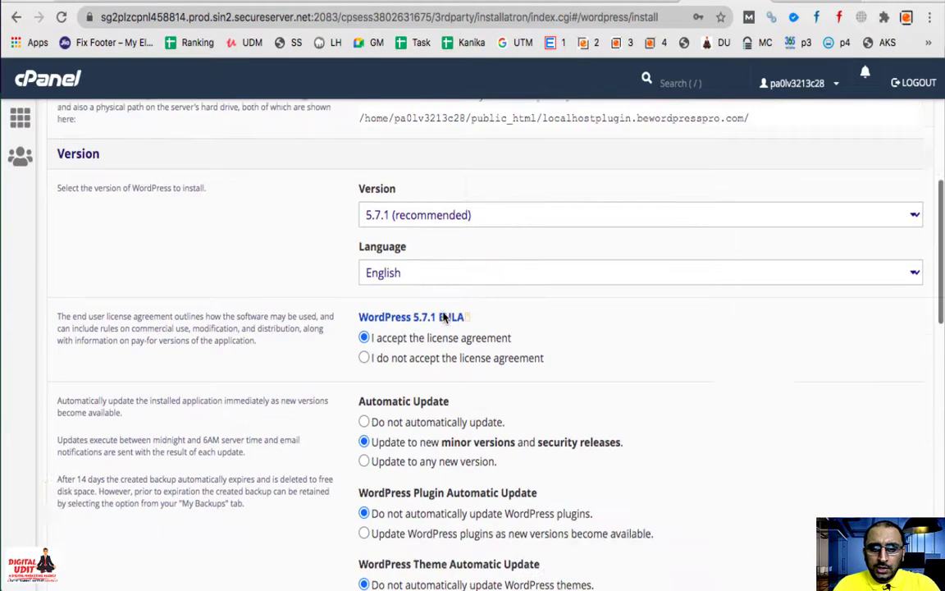
double_click(437, 344)
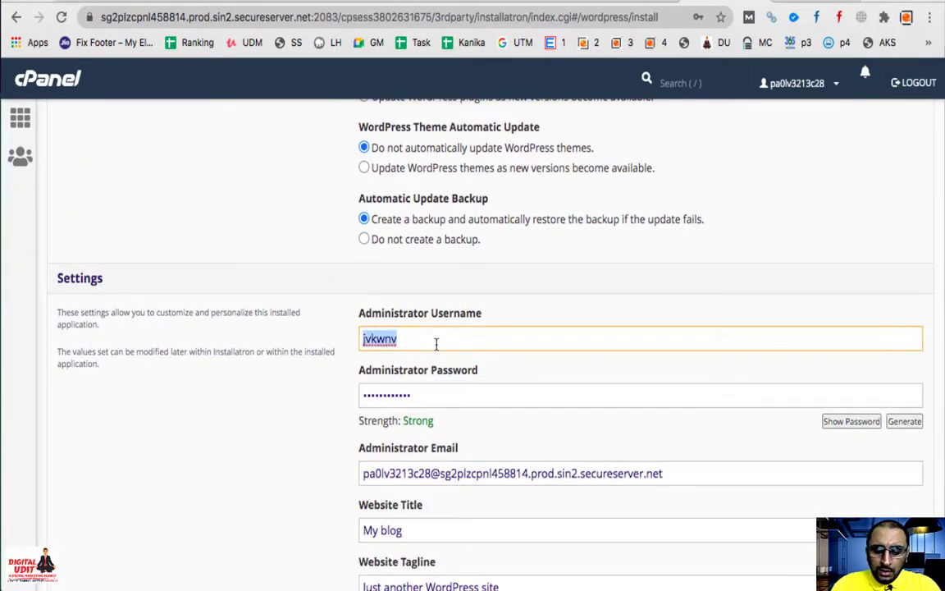
text(loc)
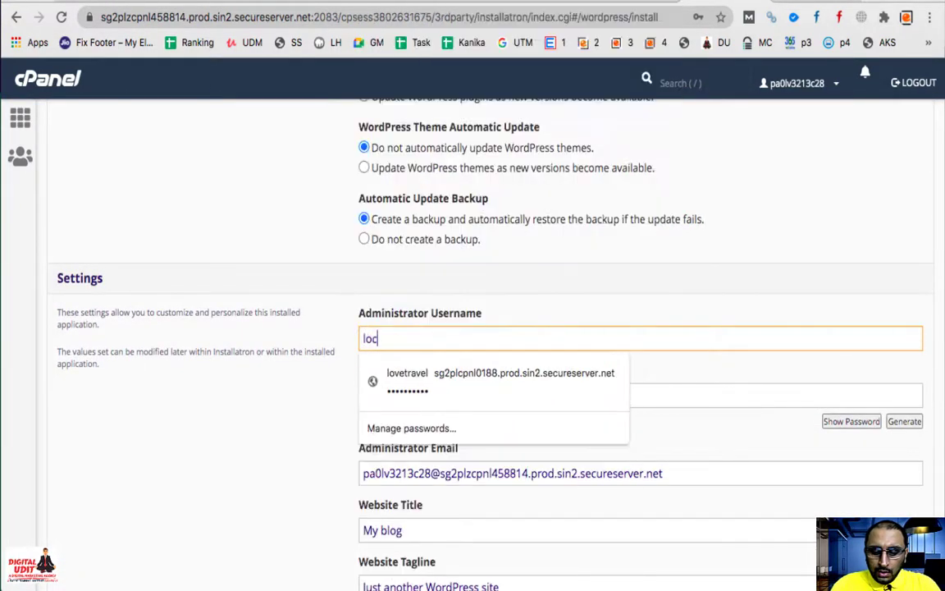
text(alhost)
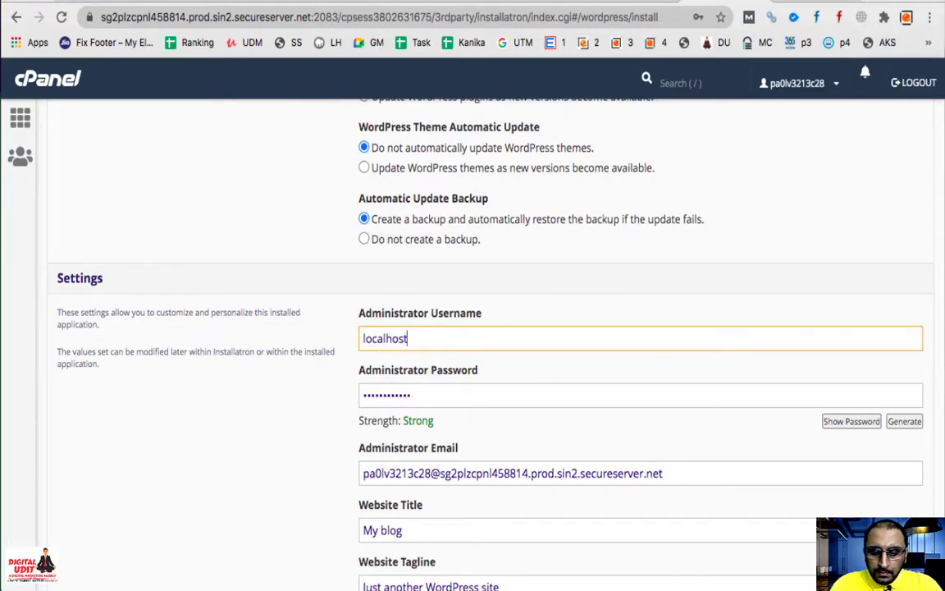
text(plugin)
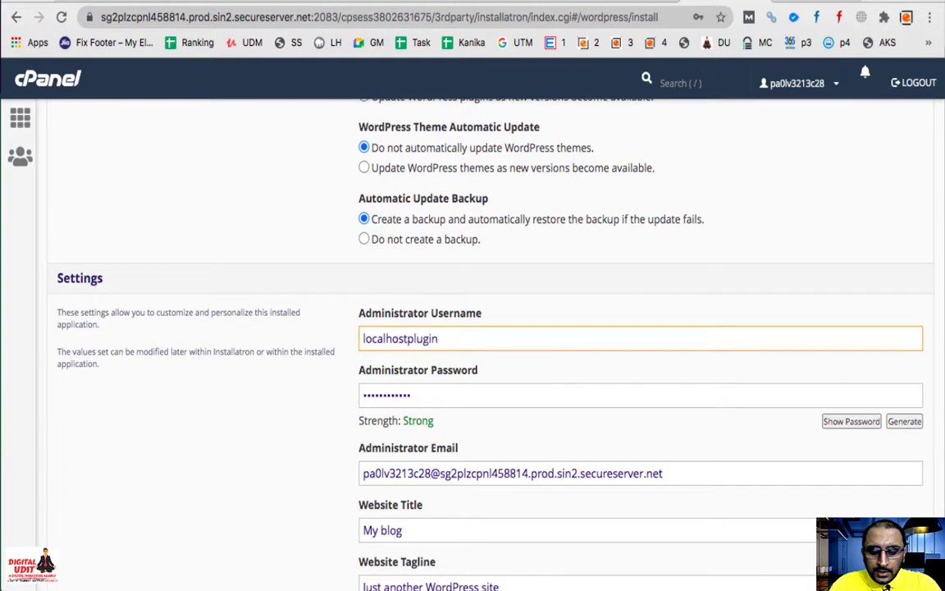
key(Tab)
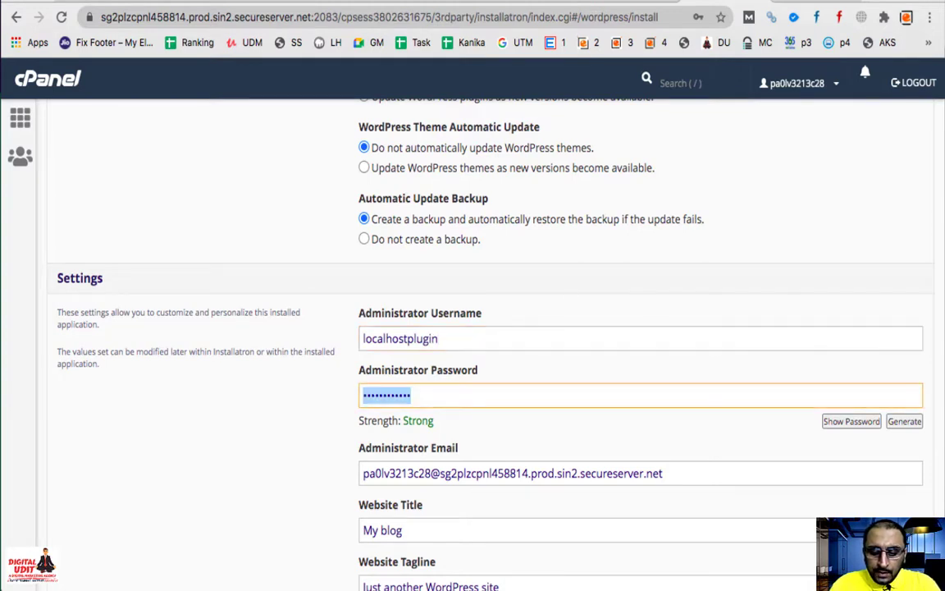
text(ad)
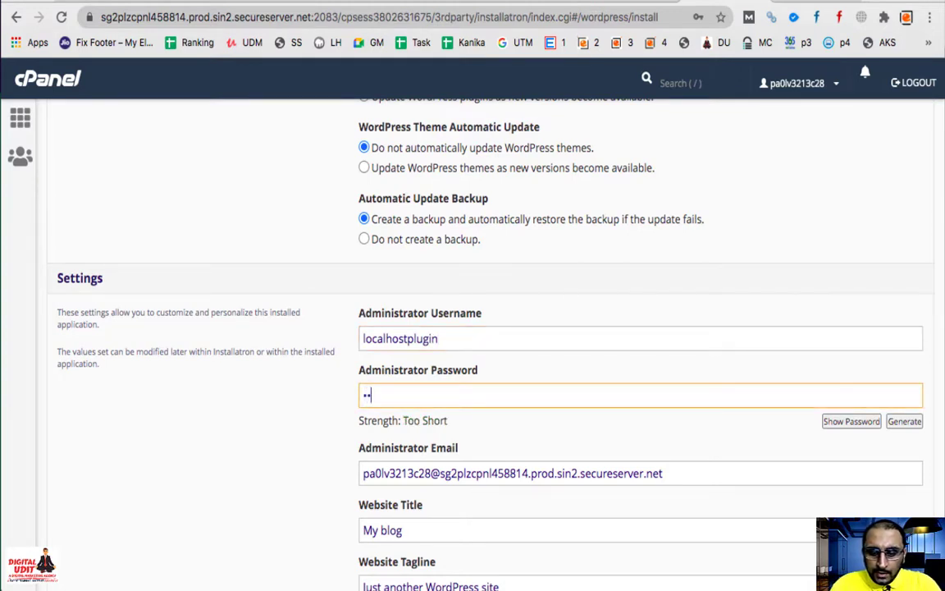
text(min123)
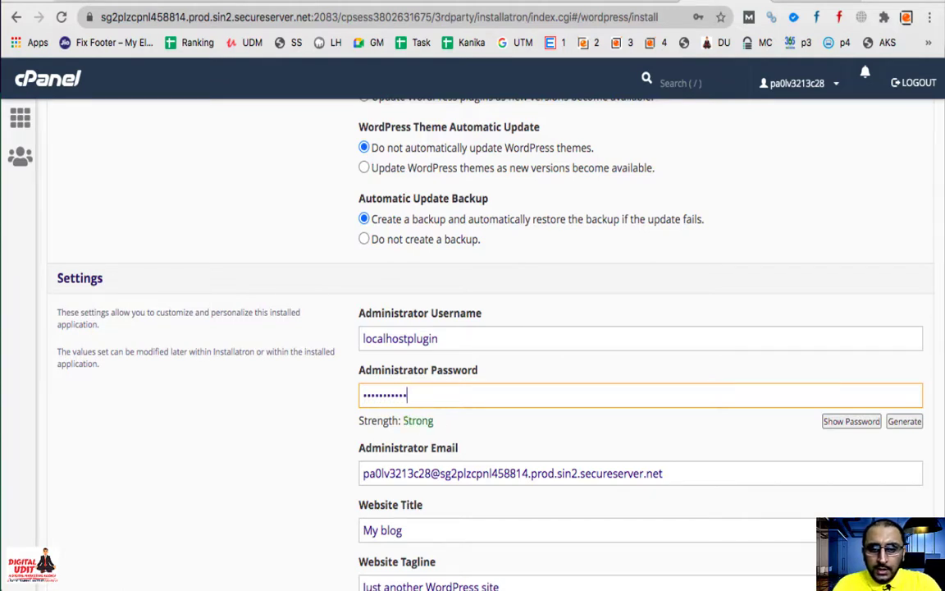
click(468, 337)
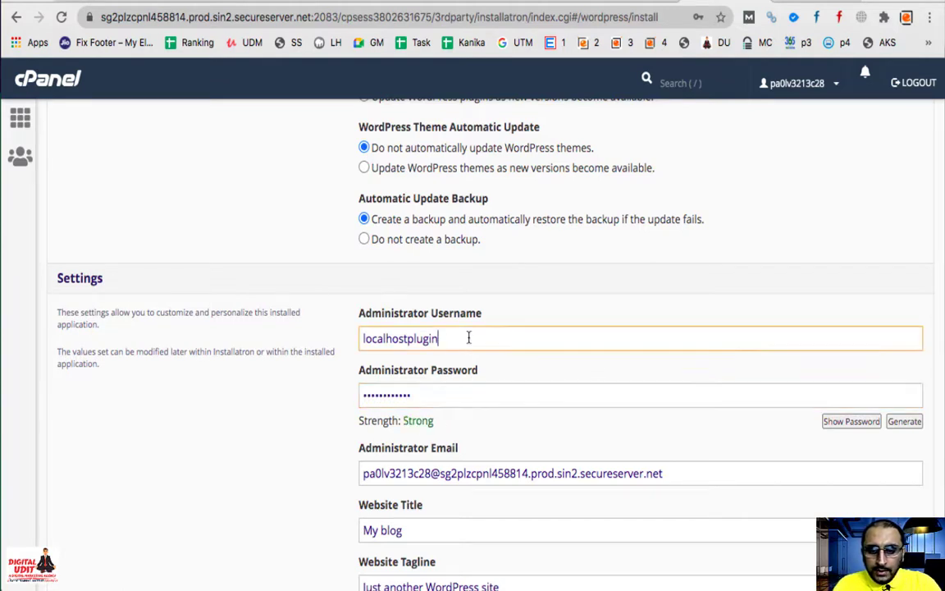
double_click(469, 337)
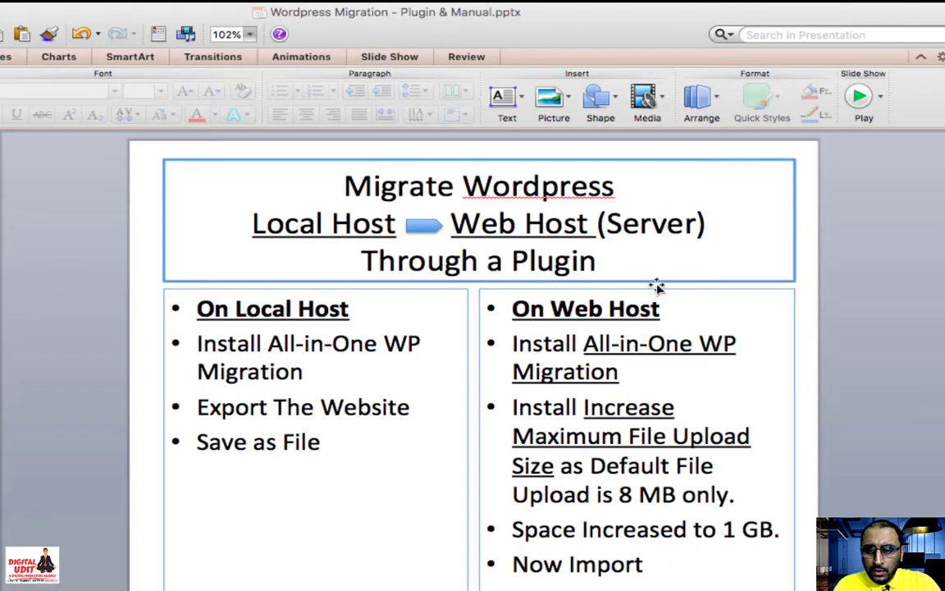
Step: Add a text box beside the slide's On Web Host list noting the admin ID and password labels
click(676, 311)
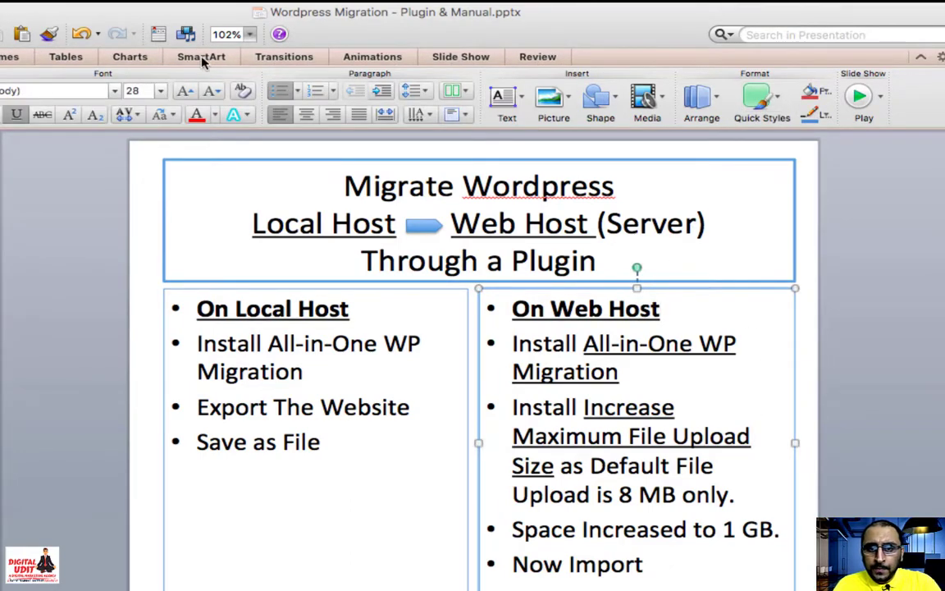
click(522, 99)
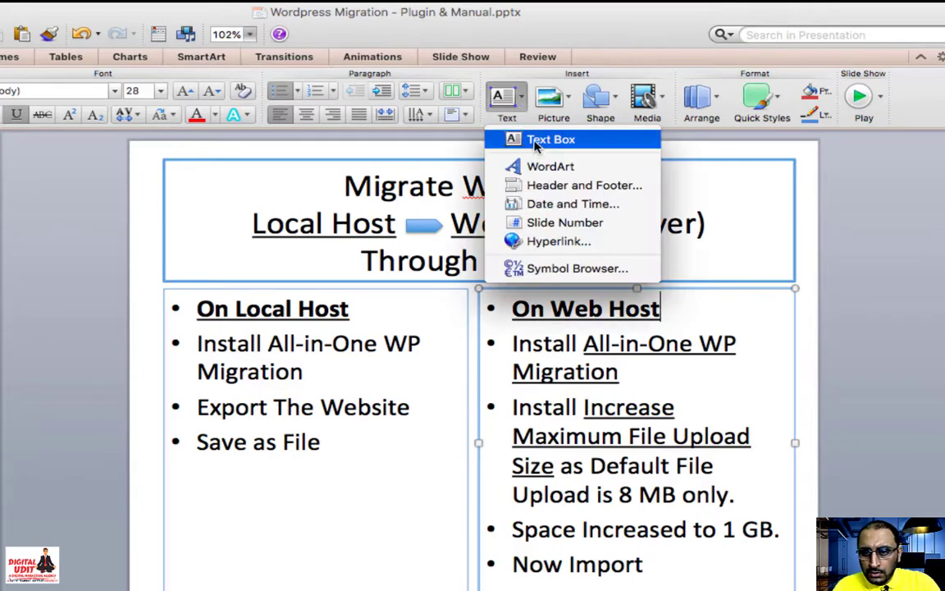
click(516, 135)
drag(919, 312, 736, 336)
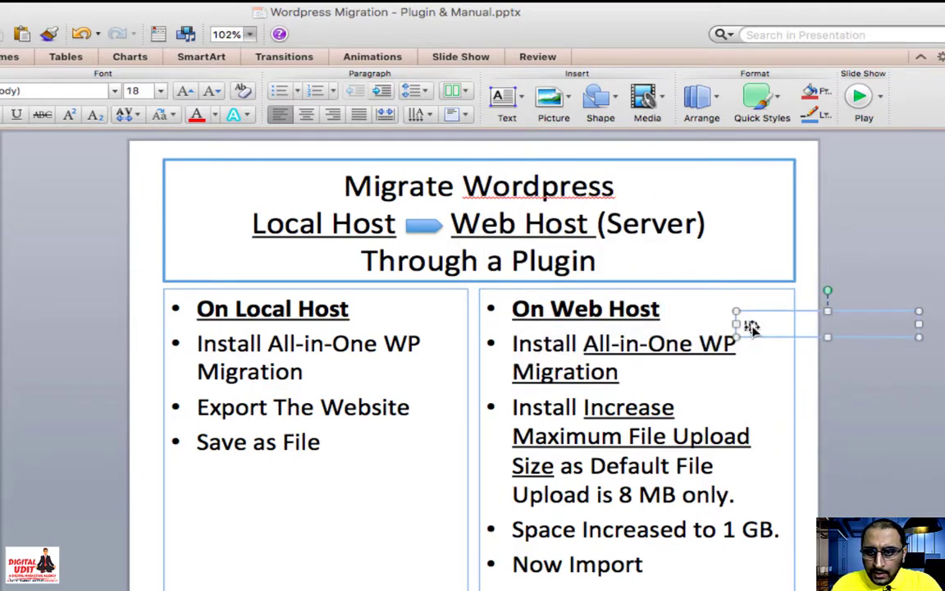
text(ID:)
key(Return)
text(PAAS:)
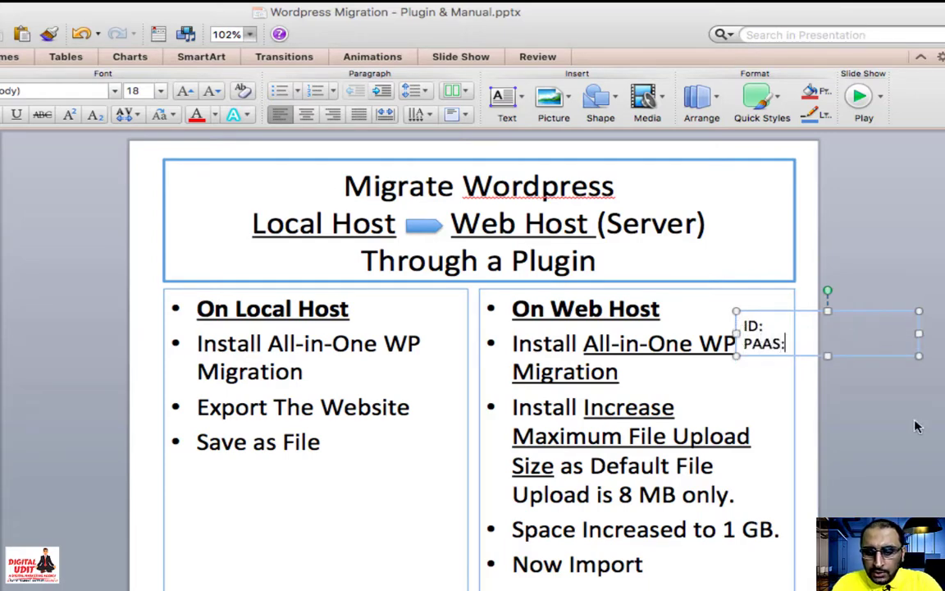
text( localhostplugin)
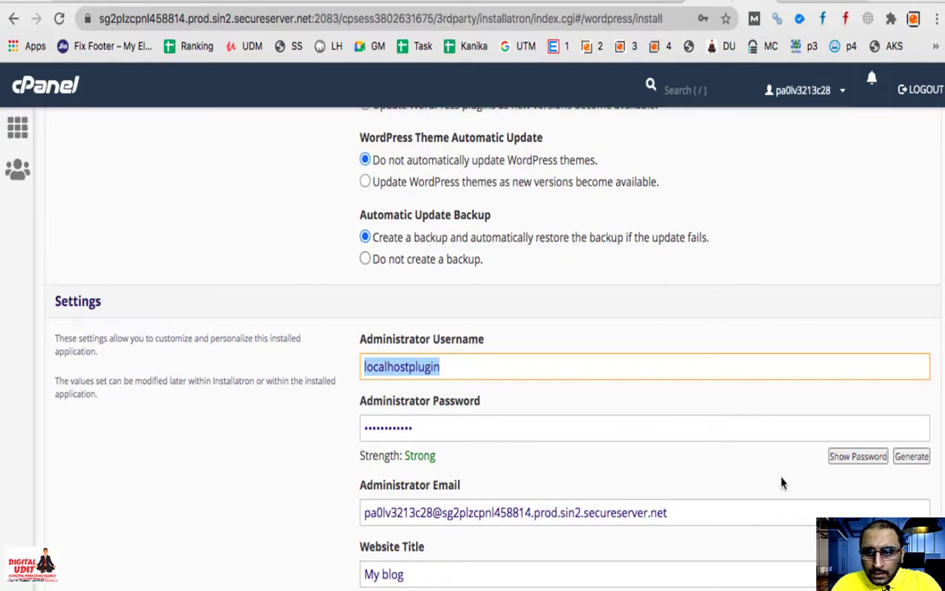
Step: Copy the revealed admin password from Installatron and paste it into the slide note
click(841, 459)
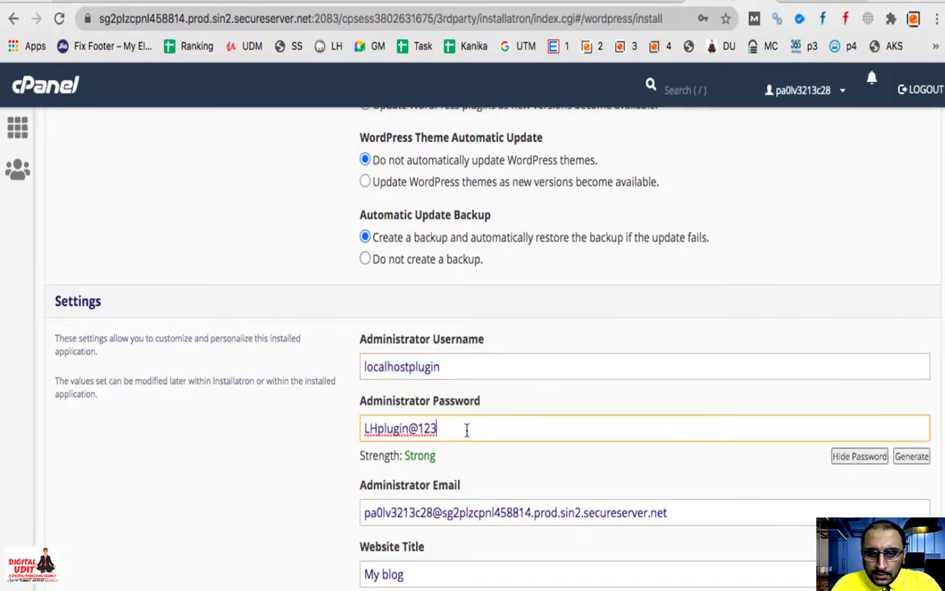
drag(466, 429, 344, 424)
key(super+c)
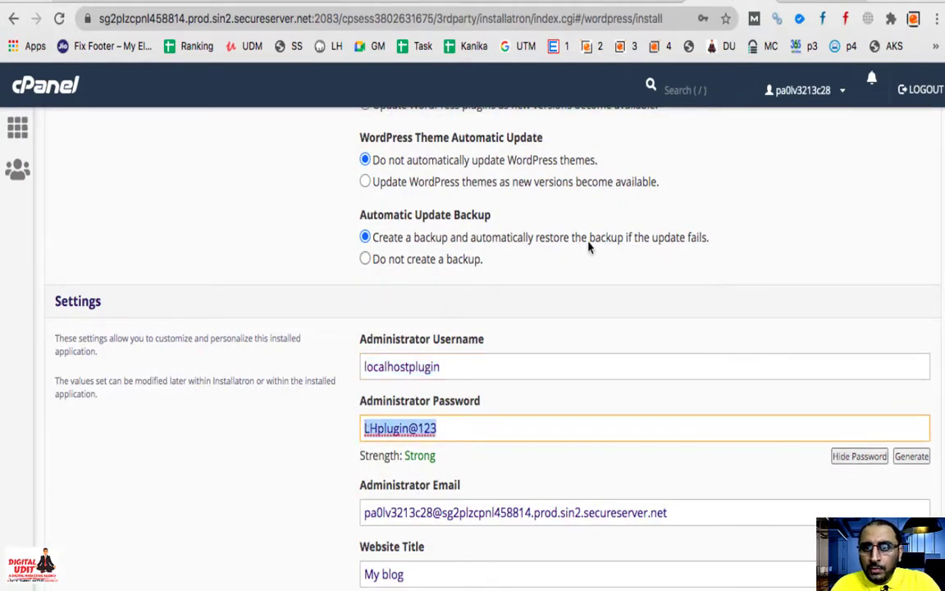
key(super+Tab)
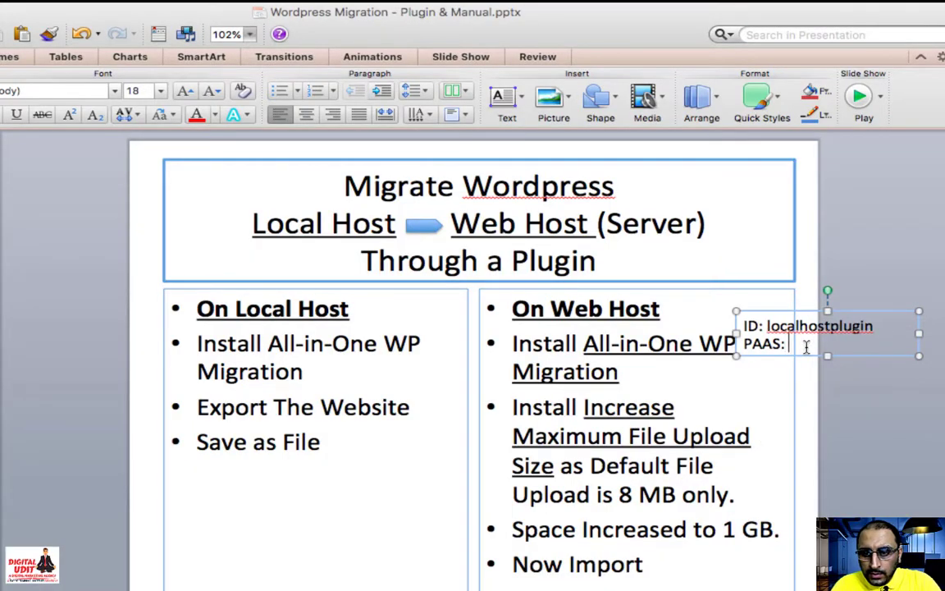
key(super+v)
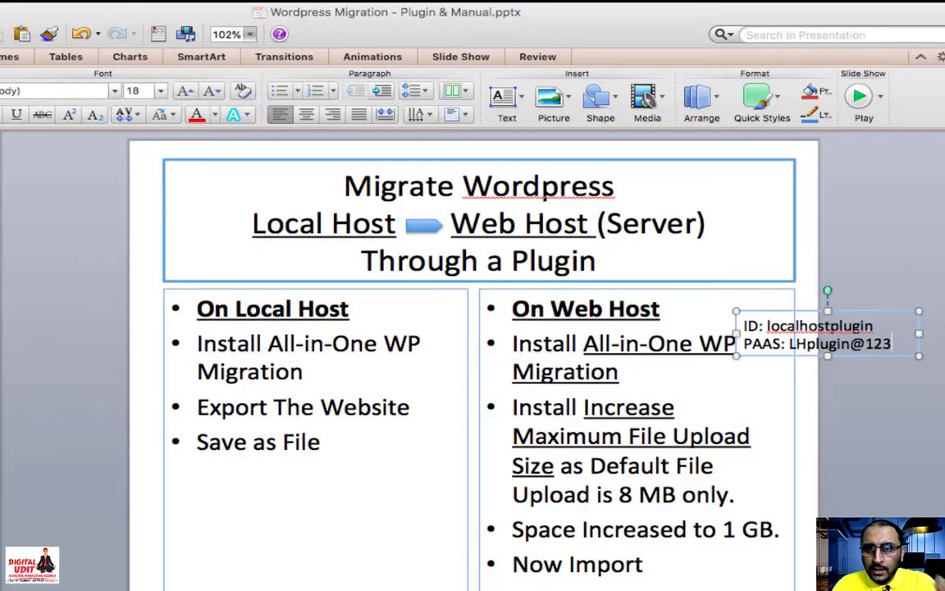
key(super+Tab)
scroll(529, 385, down, 2)
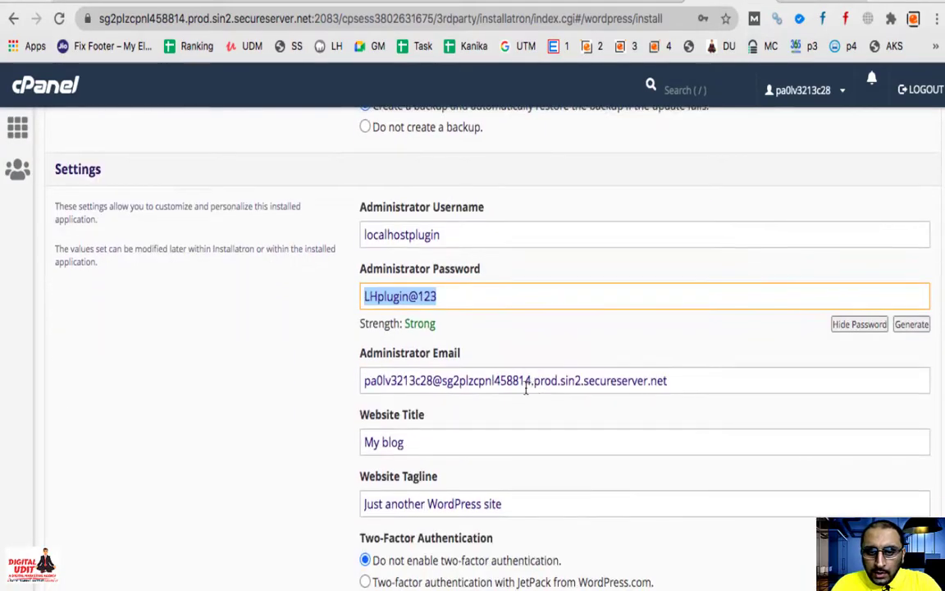
Step: Replace the administrator email with a Gmail address
click(518, 382)
key(super+a)
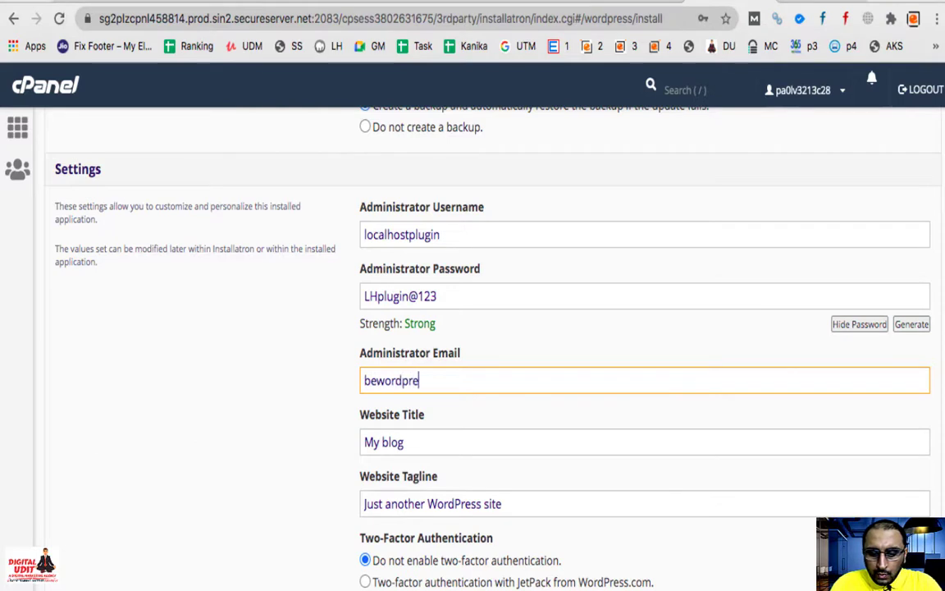
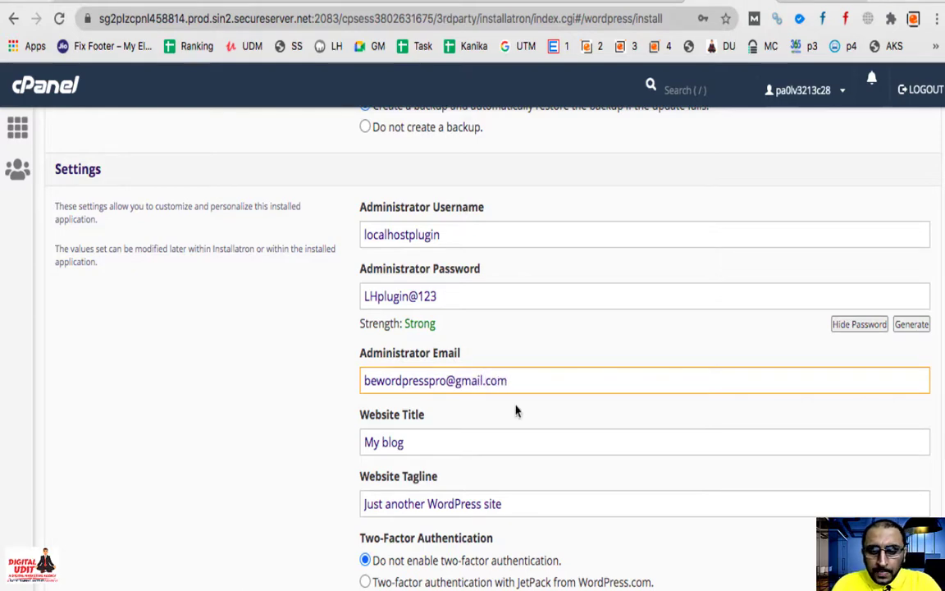
Step: Start the WordPress installation and dismiss Chrome's save-password and compromised-password prompts
scroll(541, 511, down, 1)
scroll(542, 511, down, 10)
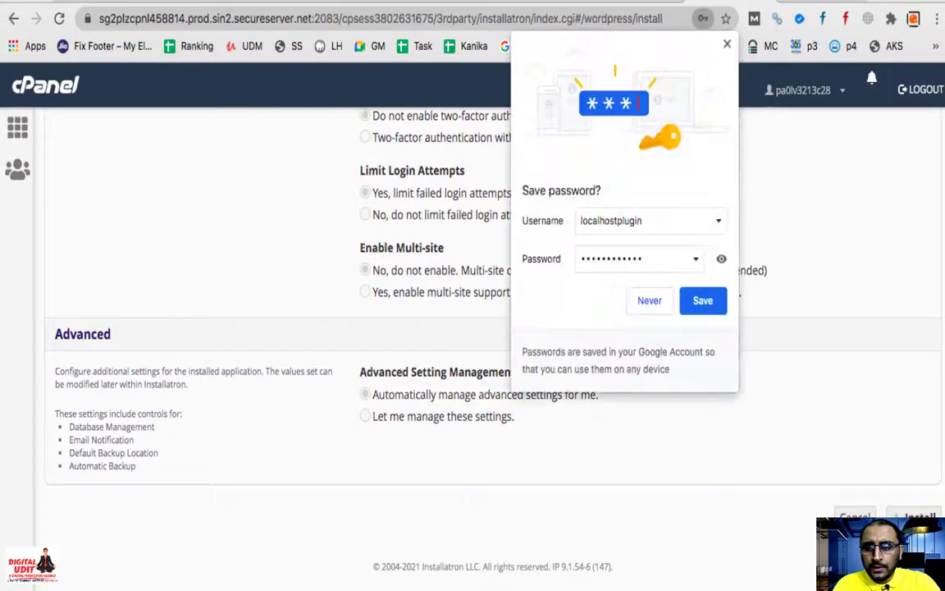
click(710, 301)
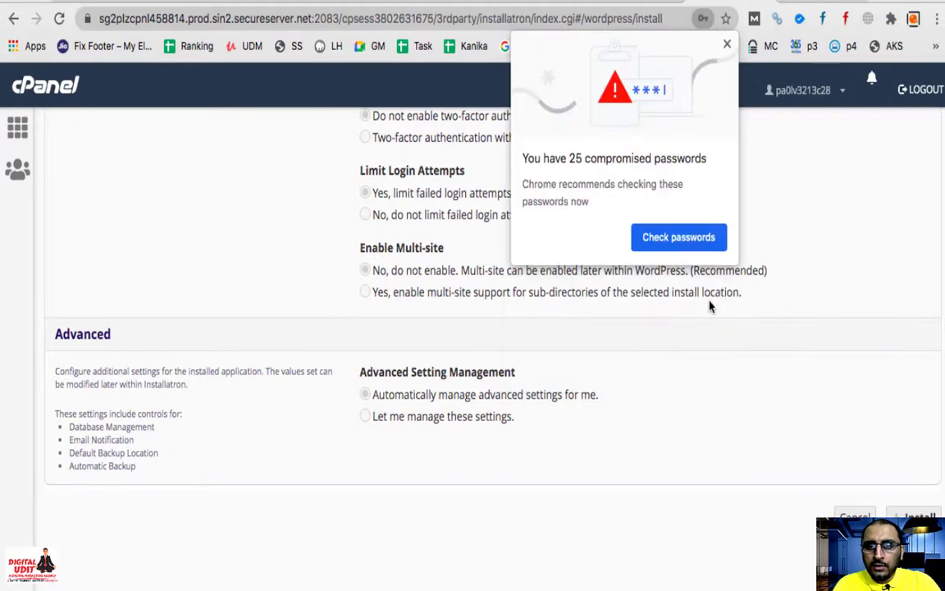
click(726, 43)
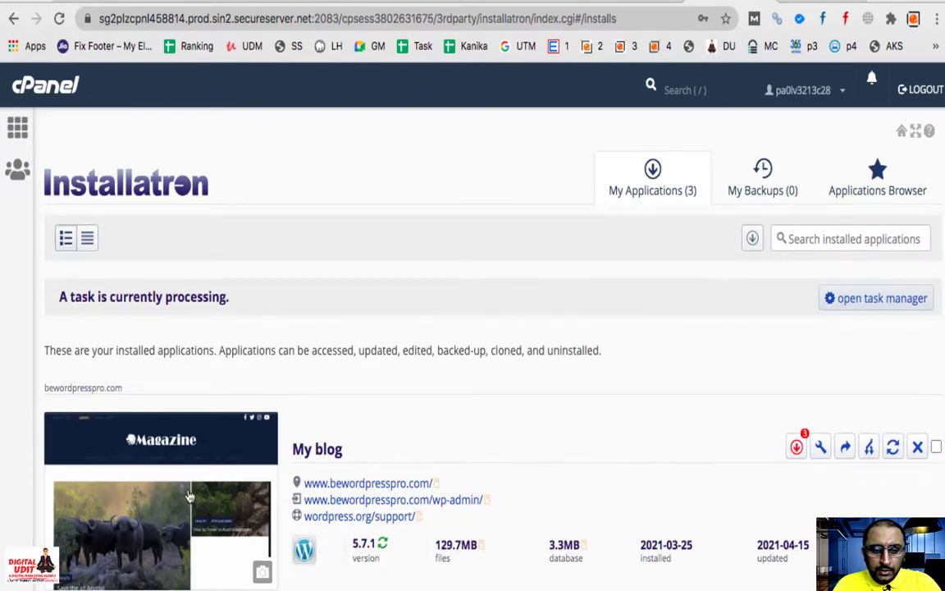
scroll(369, 517, down, 5)
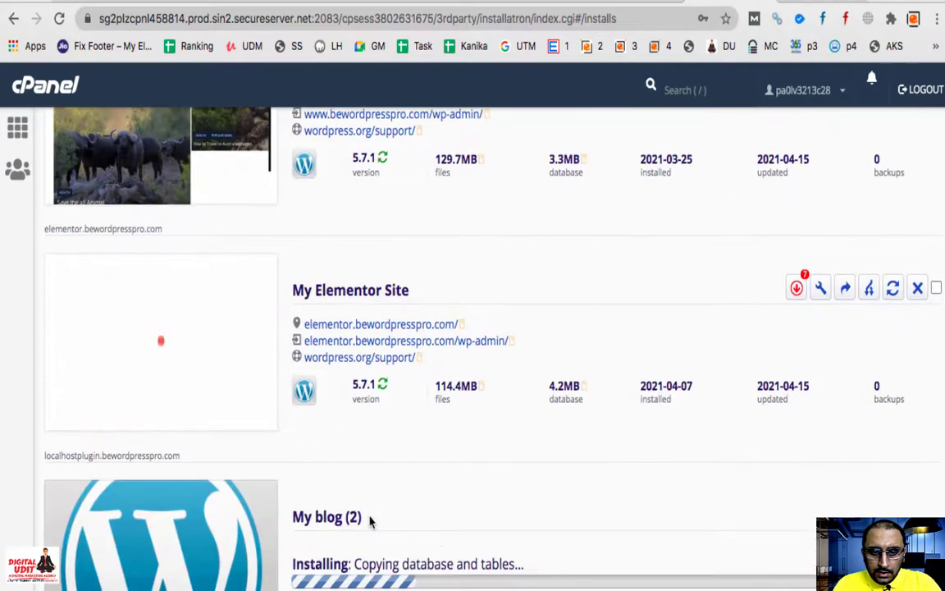
scroll(370, 518, down, 2)
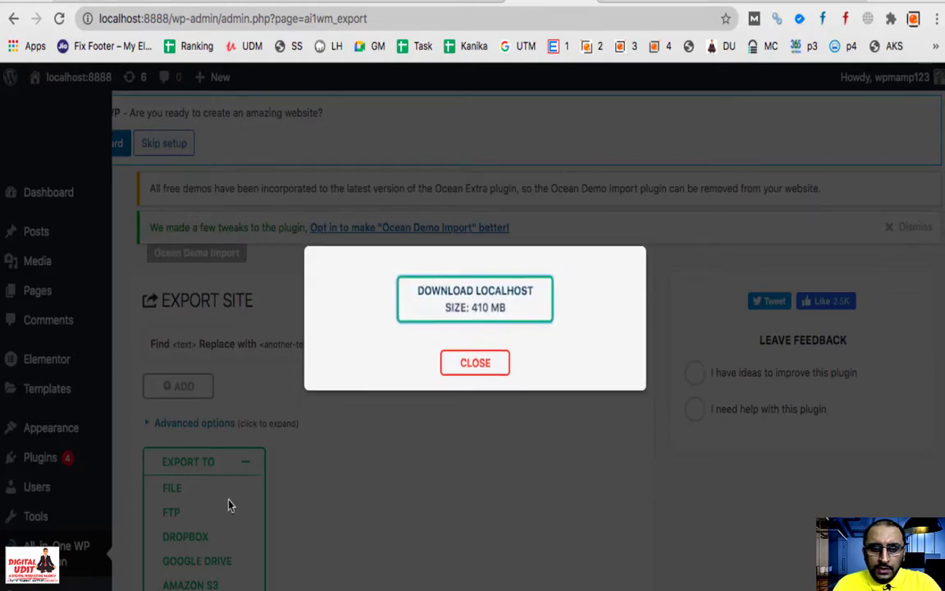
Step: Close the export dialog, view the 410.07 MB .wpress file in Backups, then return to Installatron
click(475, 362)
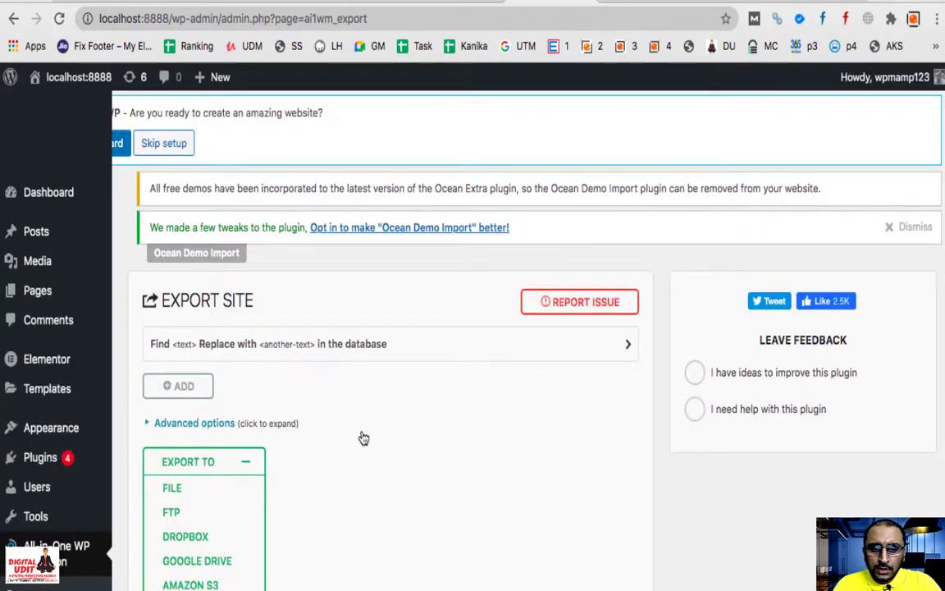
scroll(363, 438, down, 3)
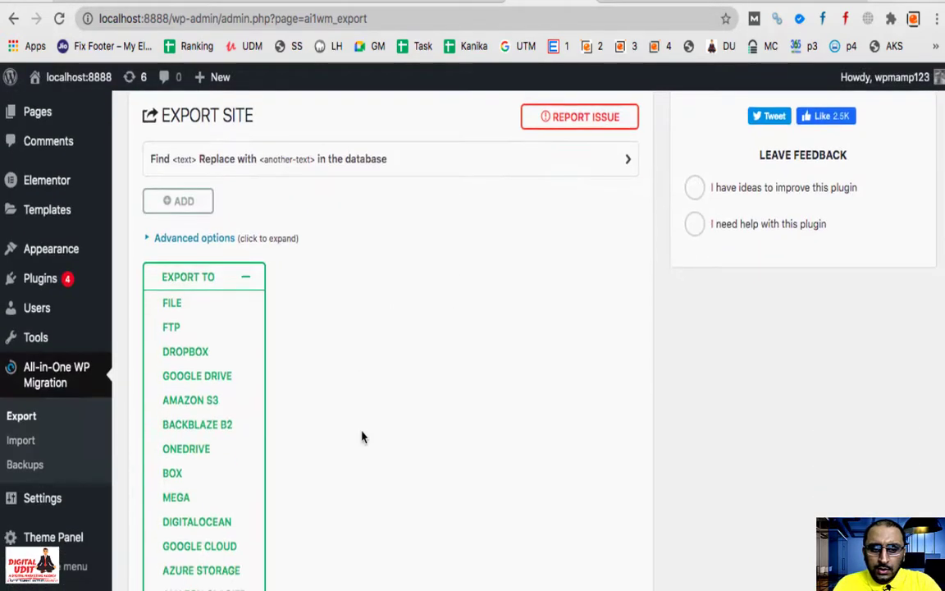
click(25, 465)
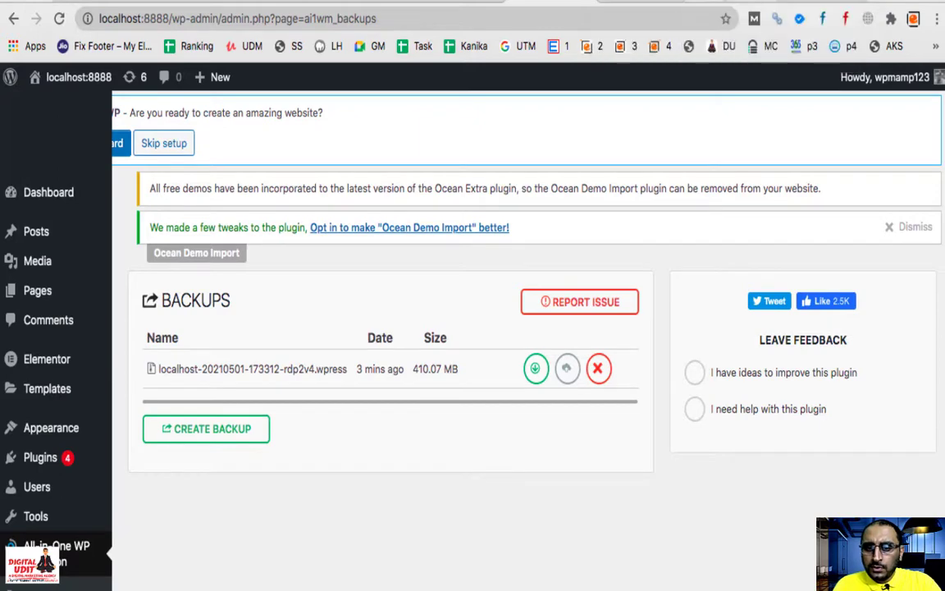
click(378, 3)
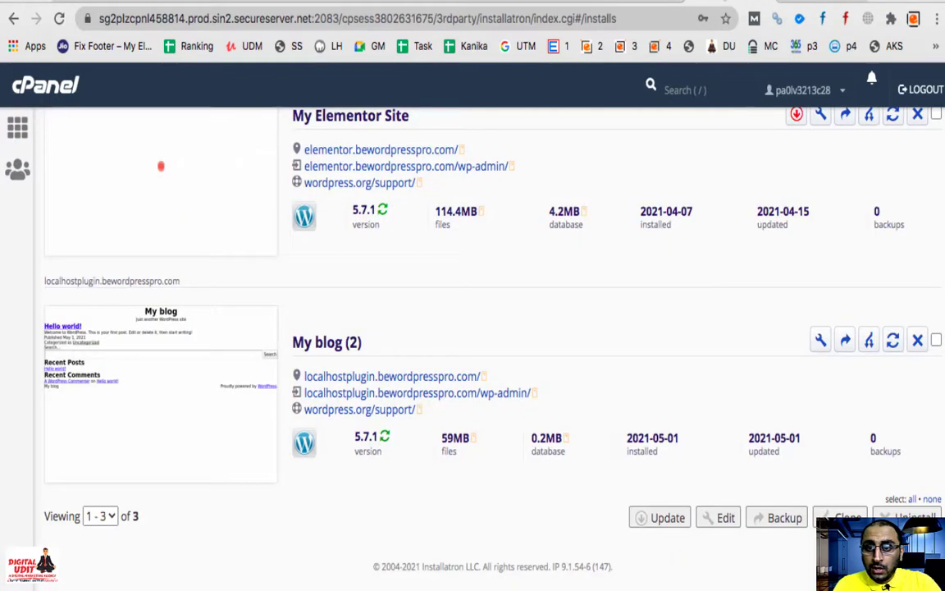
Step: Open the new localhostplugin My blog site, proceeding past the certificate warning
click(391, 376)
click(295, 514)
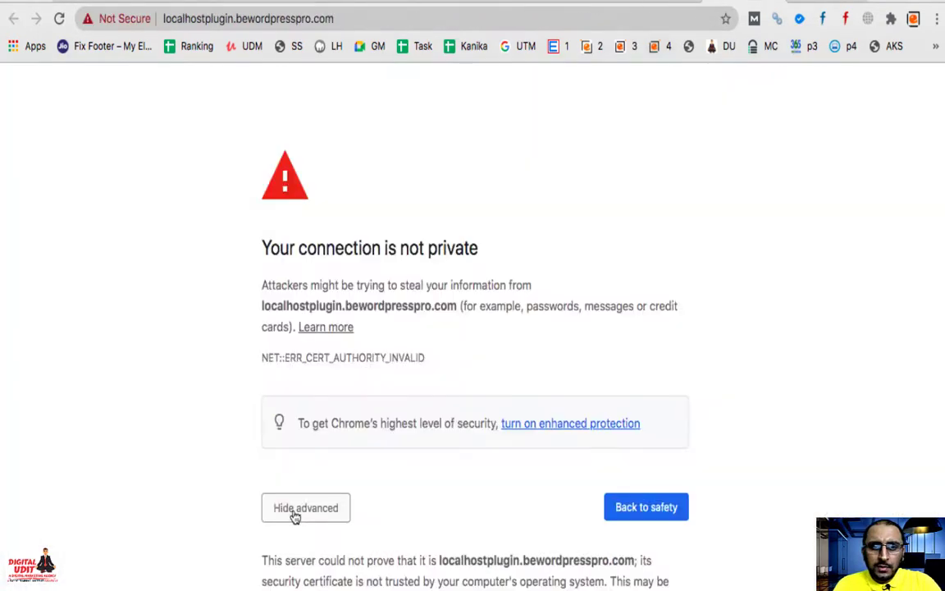
scroll(311, 513, down, 2)
click(317, 543)
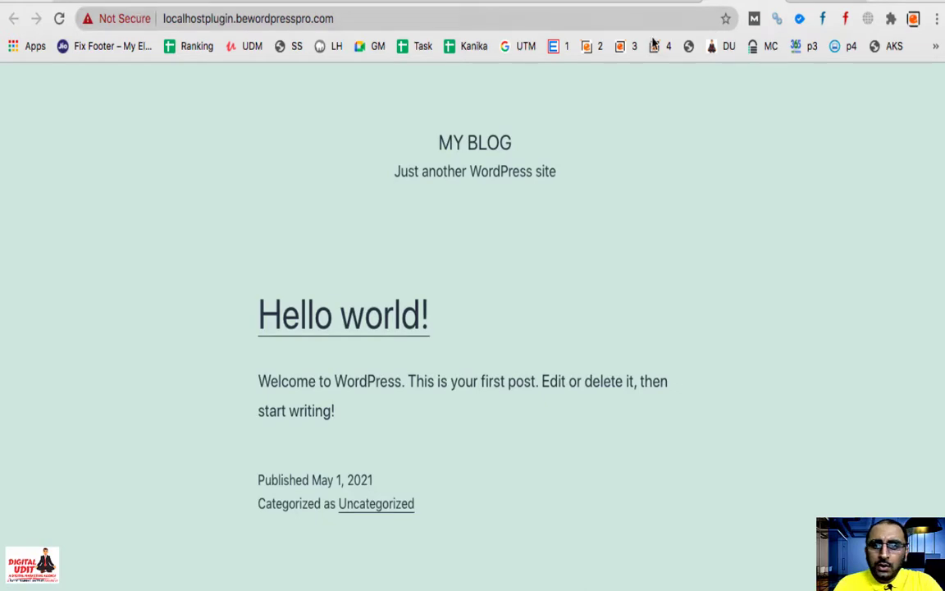
Step: Load bewordpresspro.com to compare with the new blog, then switch to GoDaddy's My Hosting dashboard
key(ctrl+l)
key(BackSpace)
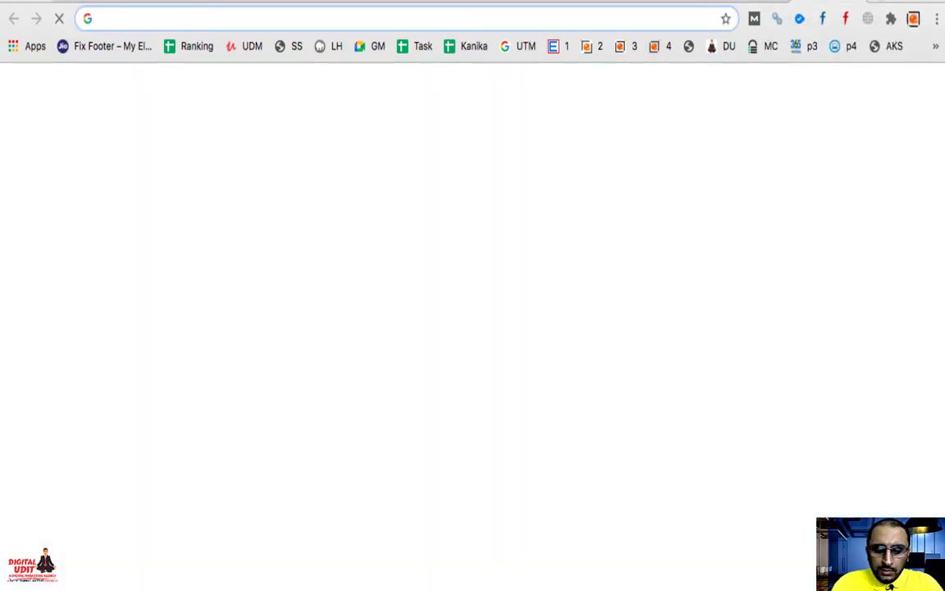
text(be)
key(Return)
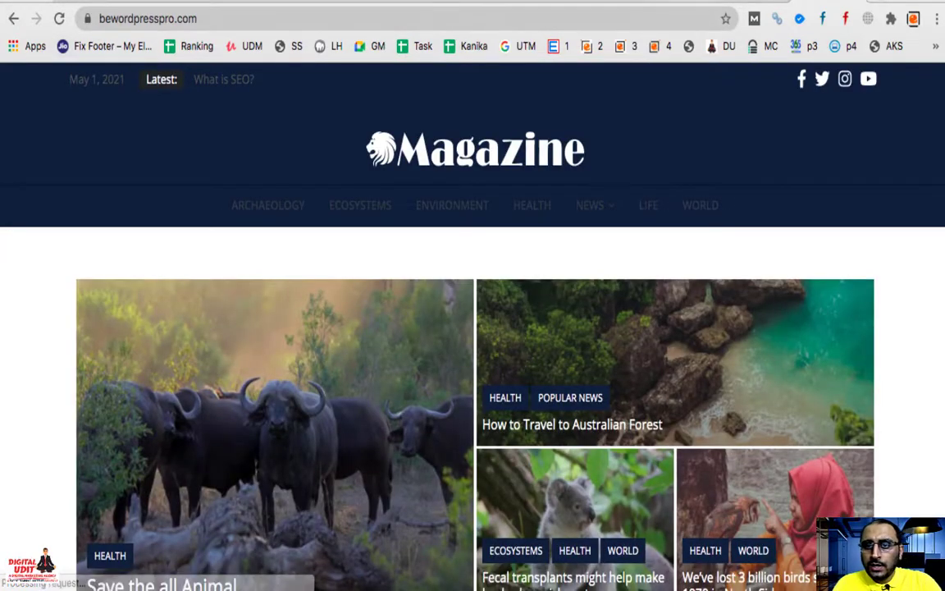
click(675, 2)
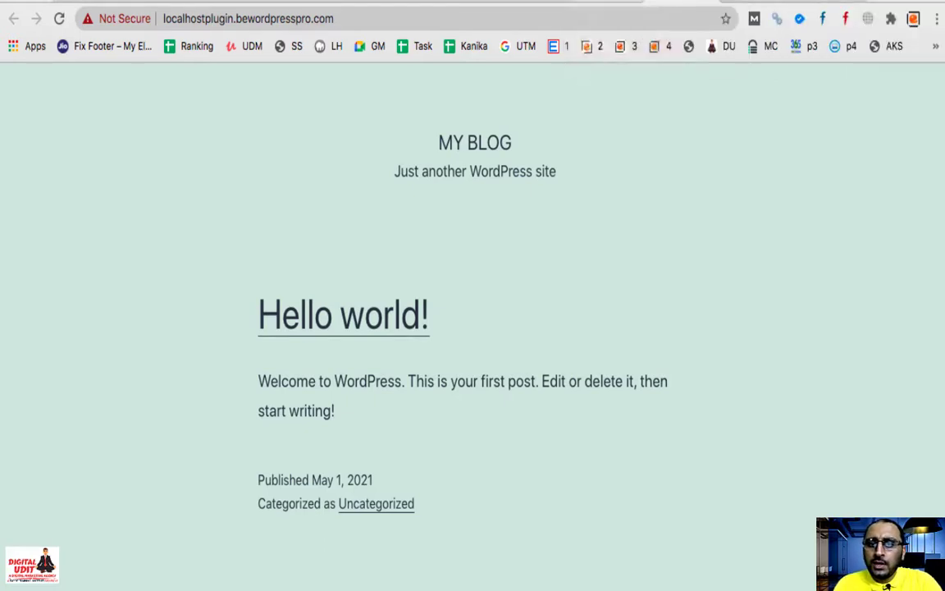
click(484, 0)
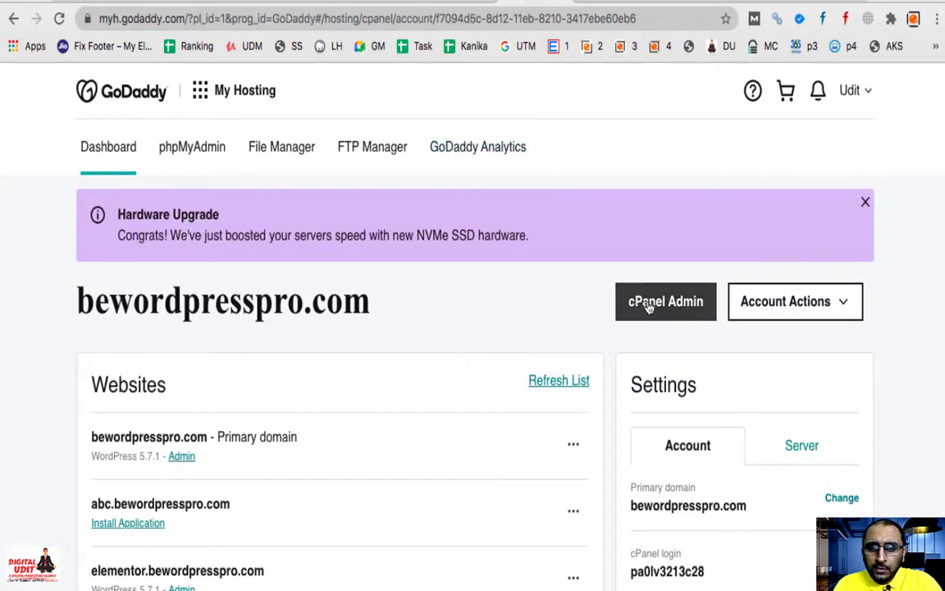
click(590, 301)
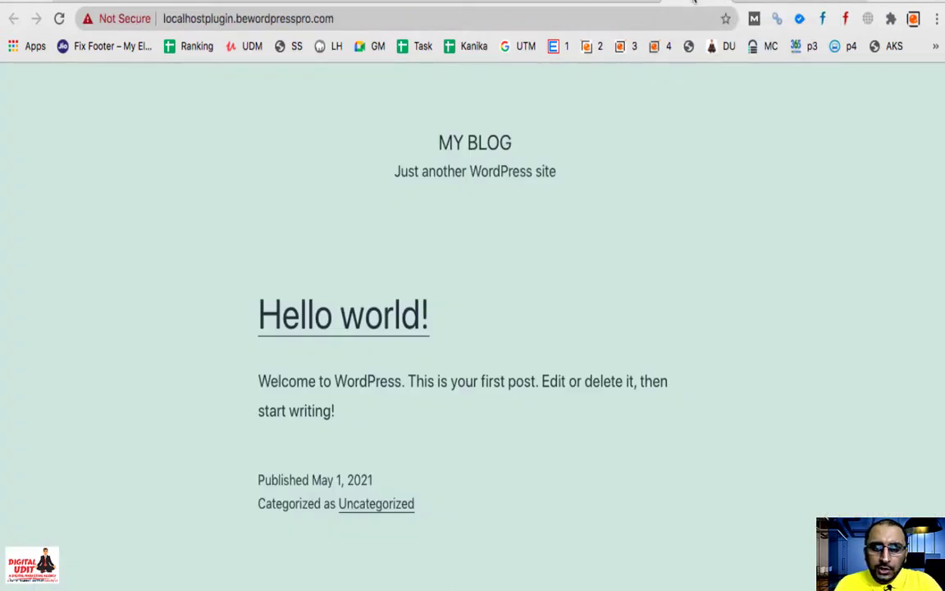
click(221, 20)
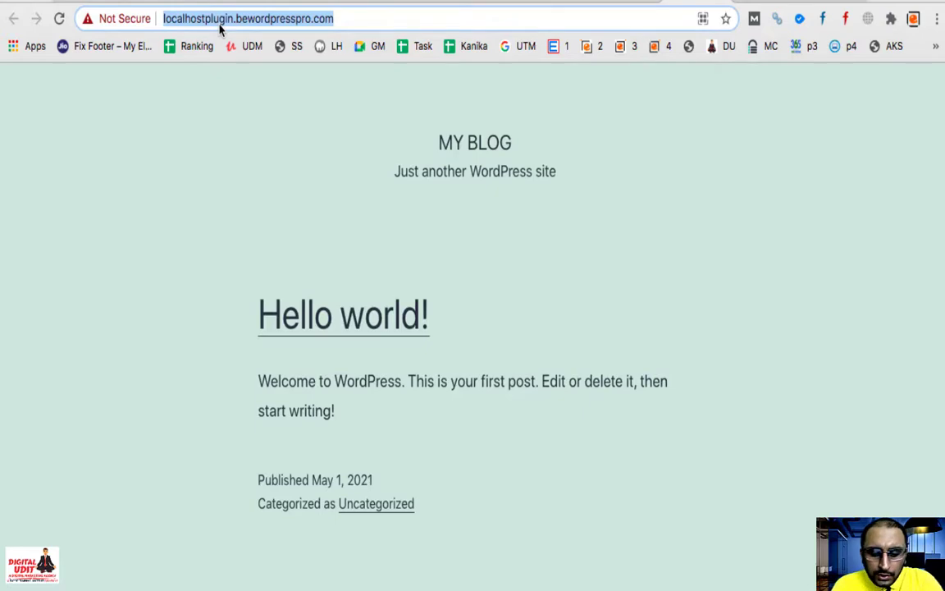
key(Return)
click(217, 27)
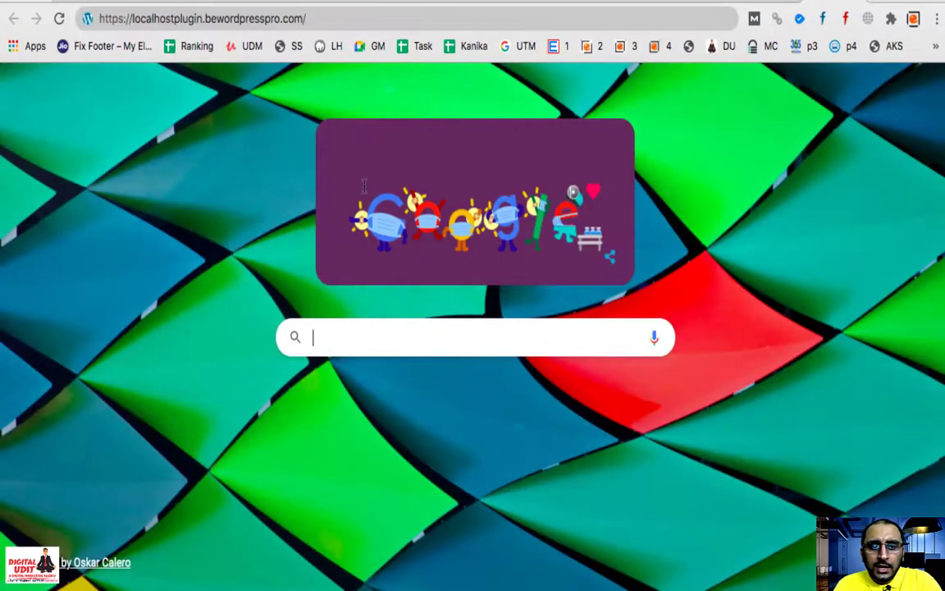
click(328, 335)
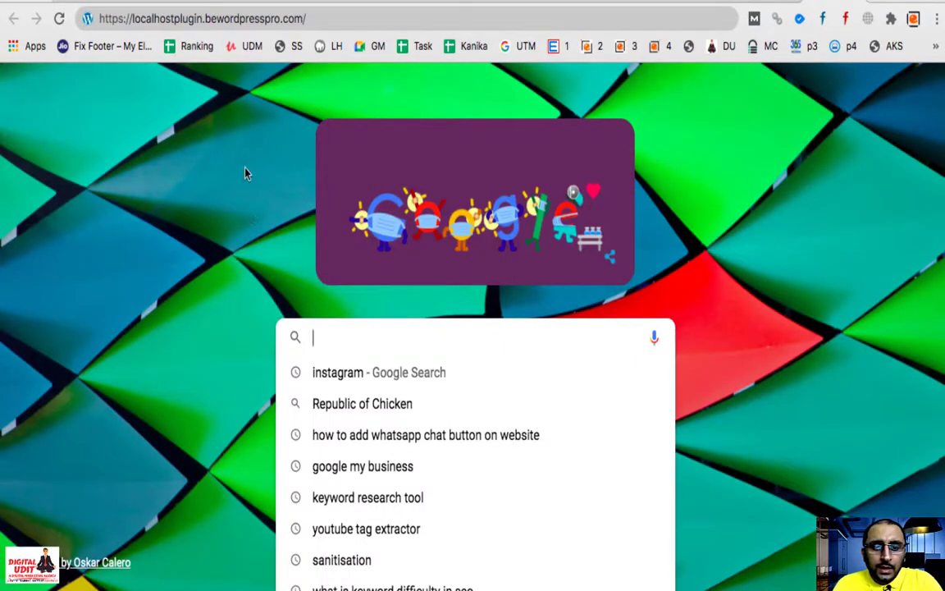
click(326, 12)
key(Return)
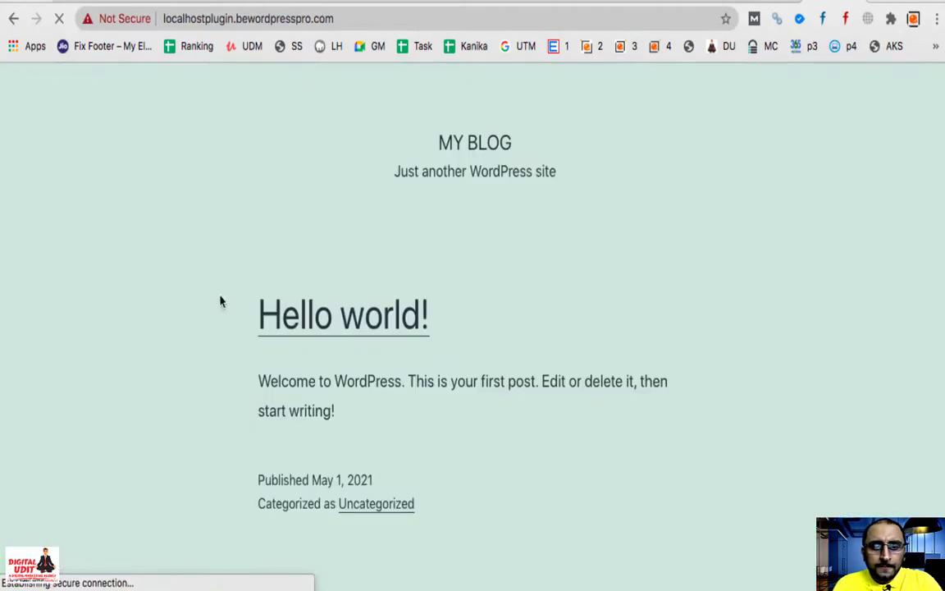
Step: Append /wep-admin to the site address to reach the WordPress login page
click(381, 18)
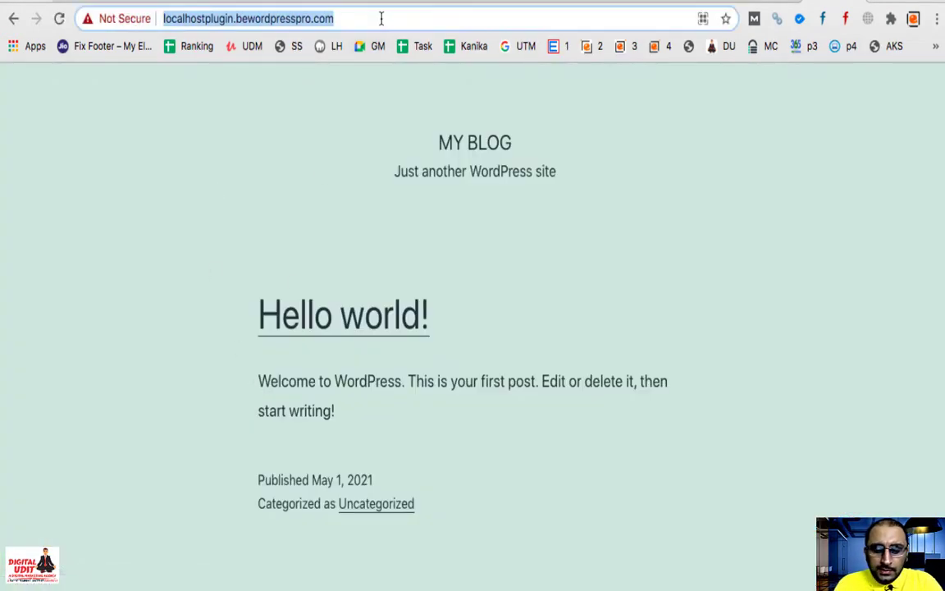
click(381, 18)
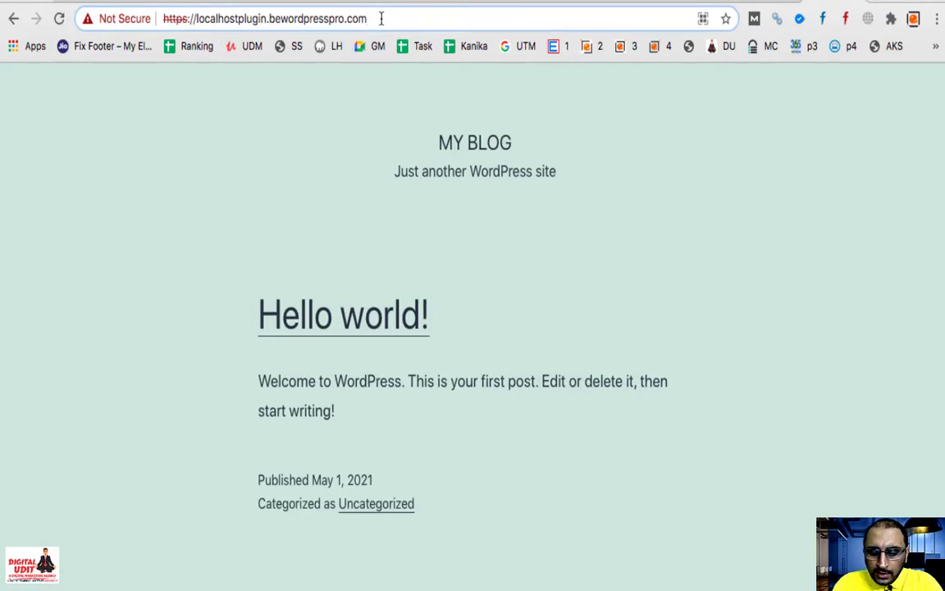
text(/wep-admin)
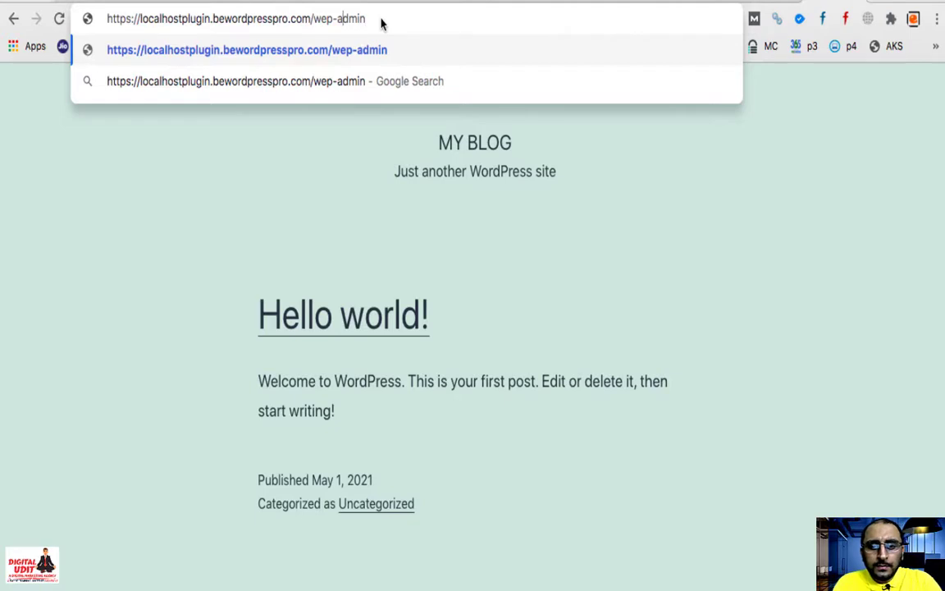
key(Return)
click(434, 312)
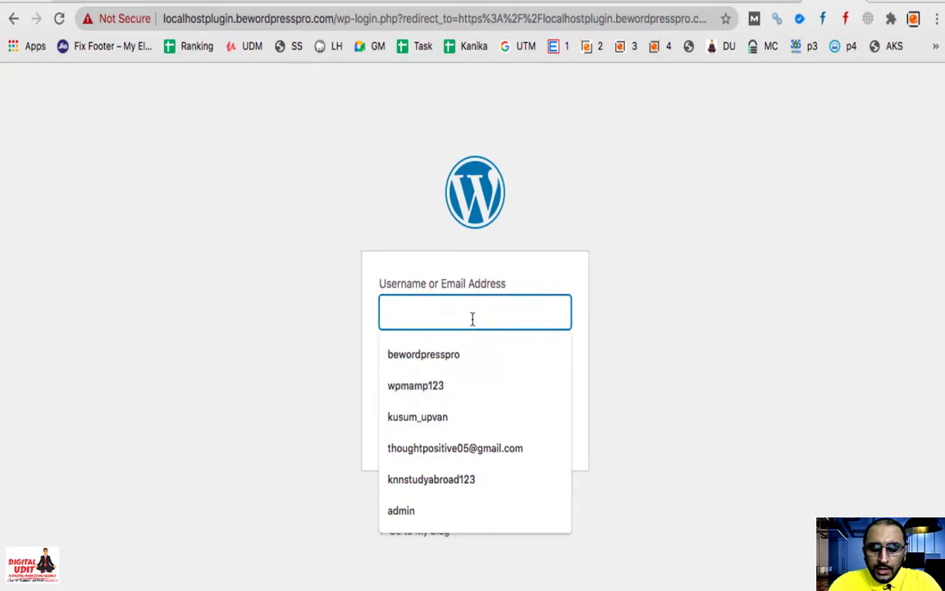
Step: Log in with the original admin username and password, checking the slides for the credentials
text(local)
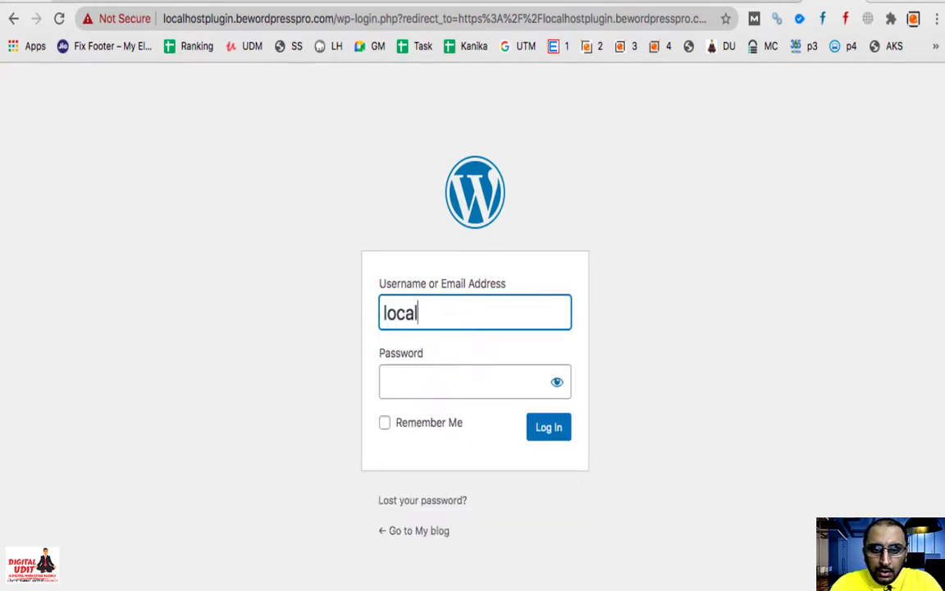
text(hos)
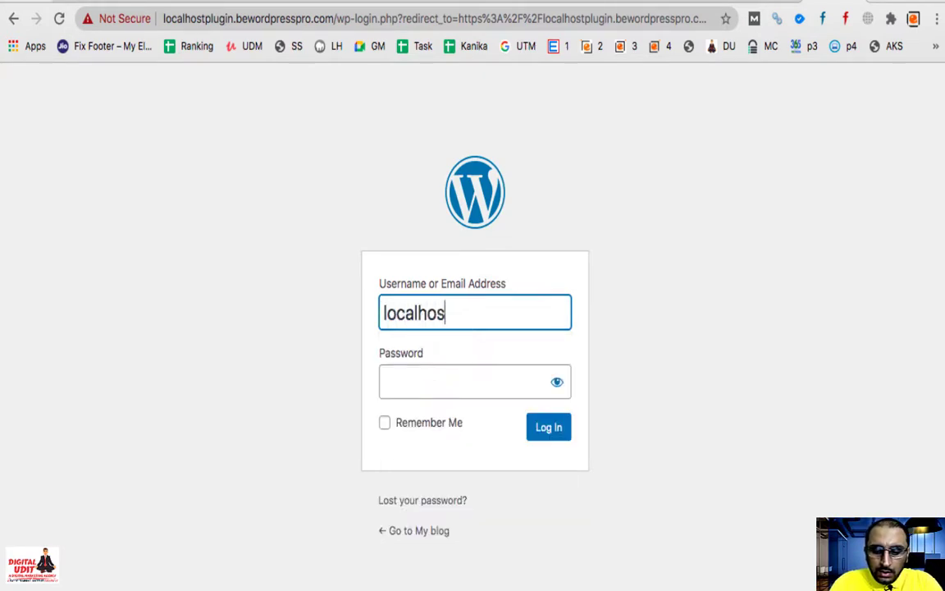
text(tplugin)
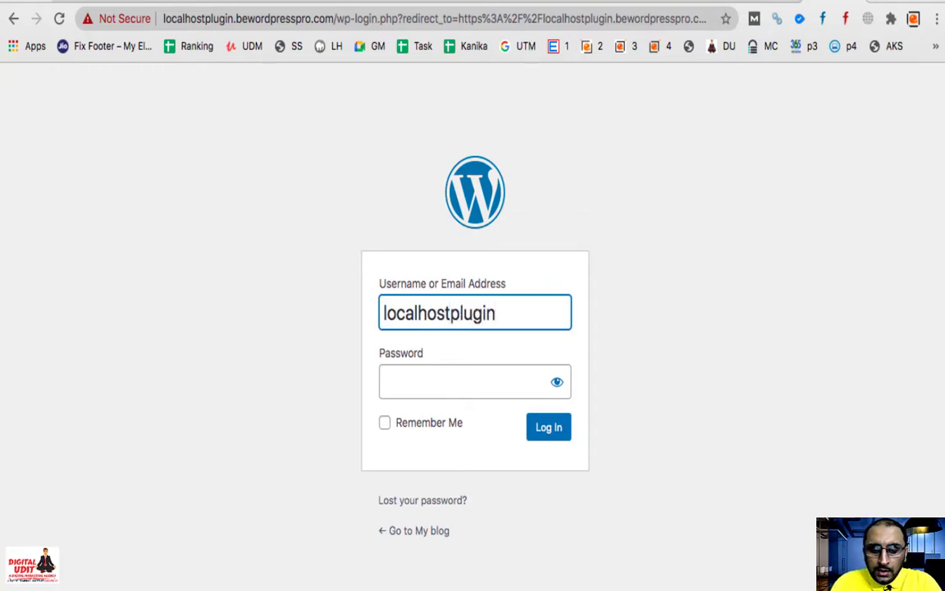
key(Tab)
text(•••••••)
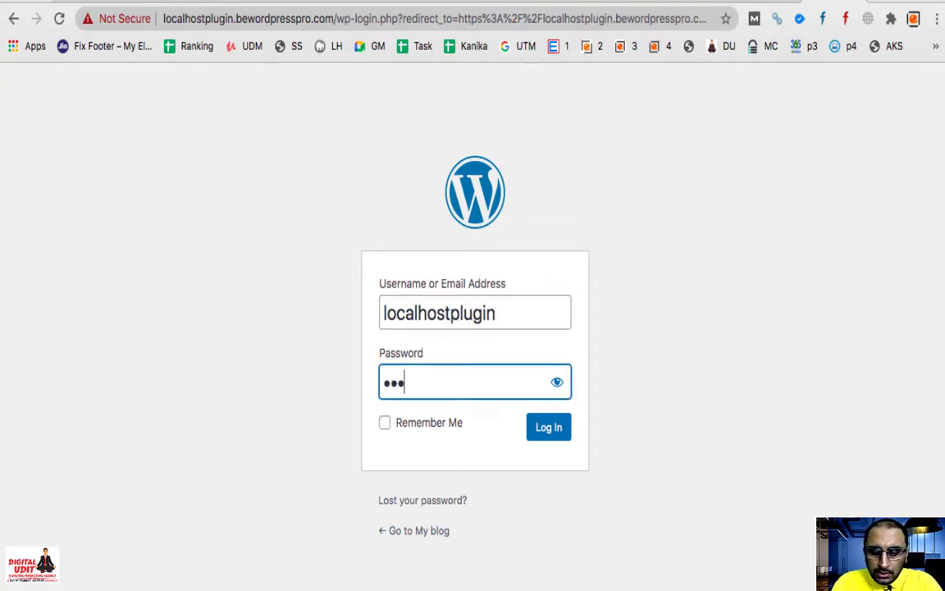
text(•••••)
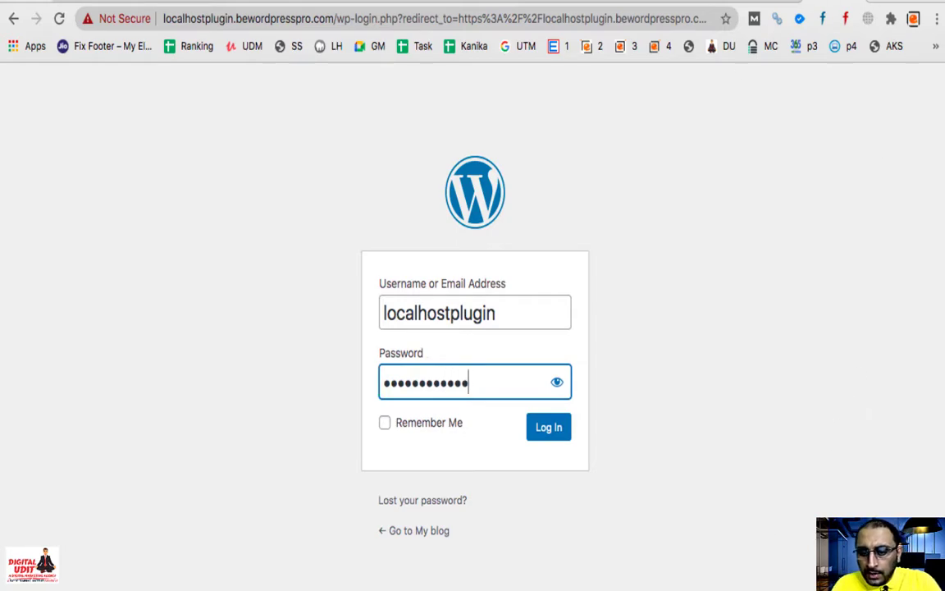
key(super+Tab)
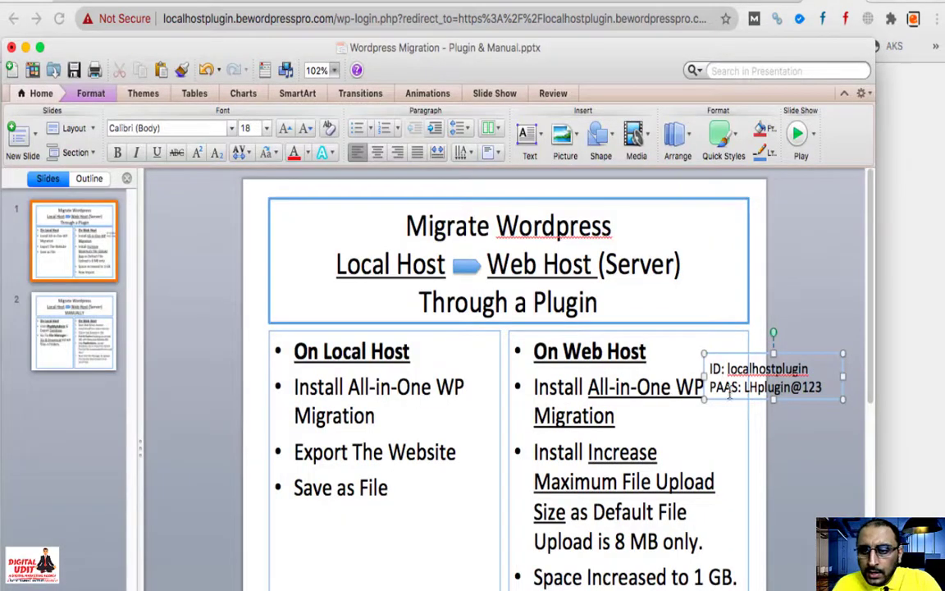
key(super+Tab)
click(549, 426)
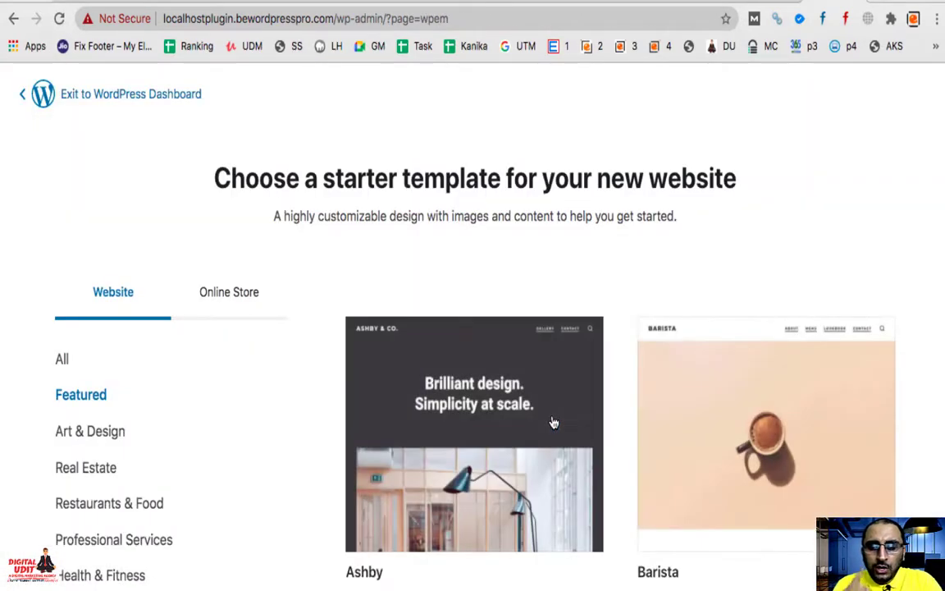
Step: Exit the starter template chooser to the dashboard, confirming, and head to Plugins > Add New
click(148, 96)
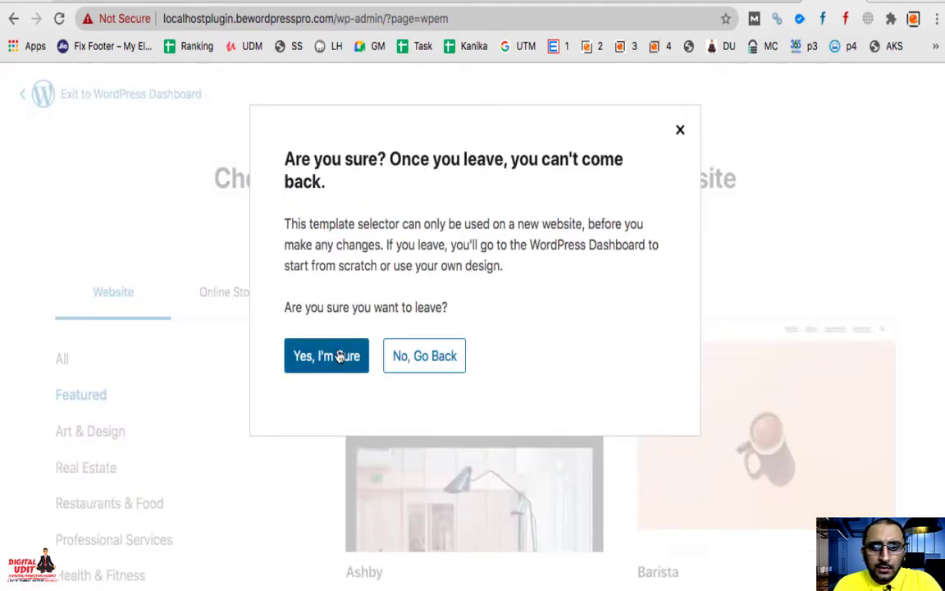
click(334, 353)
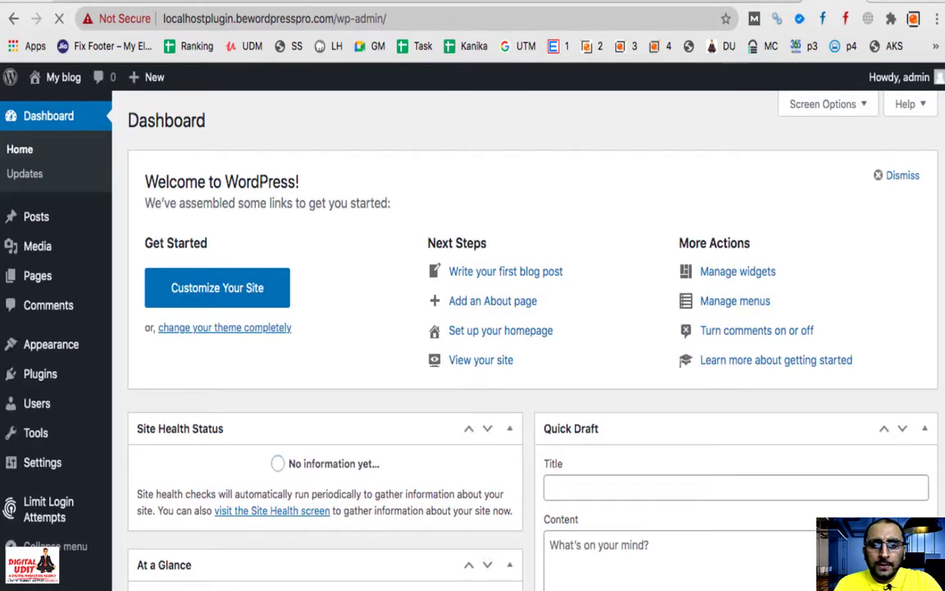
scroll(263, 348, down, 5)
scroll(263, 351, up, 5)
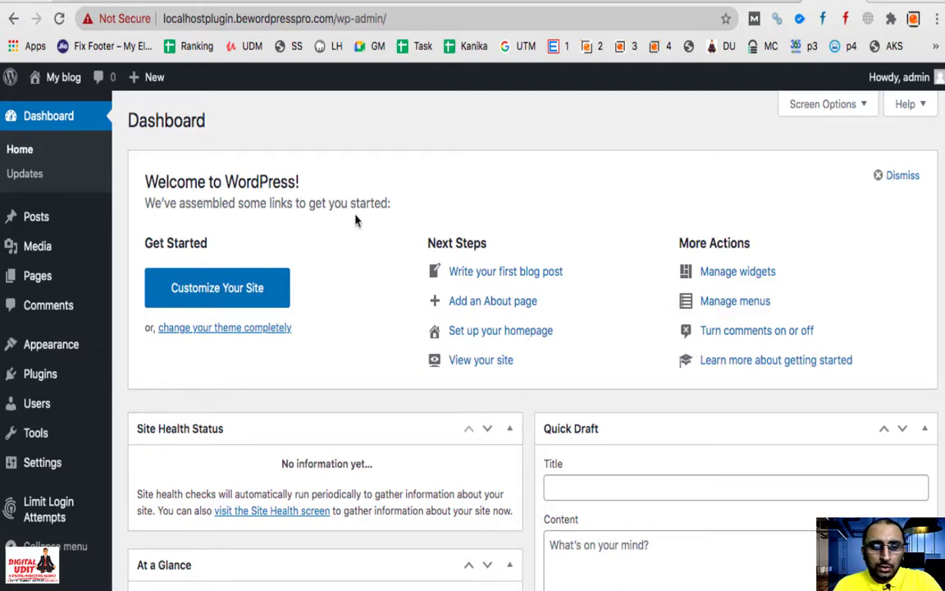
mouse_move(25, 375)
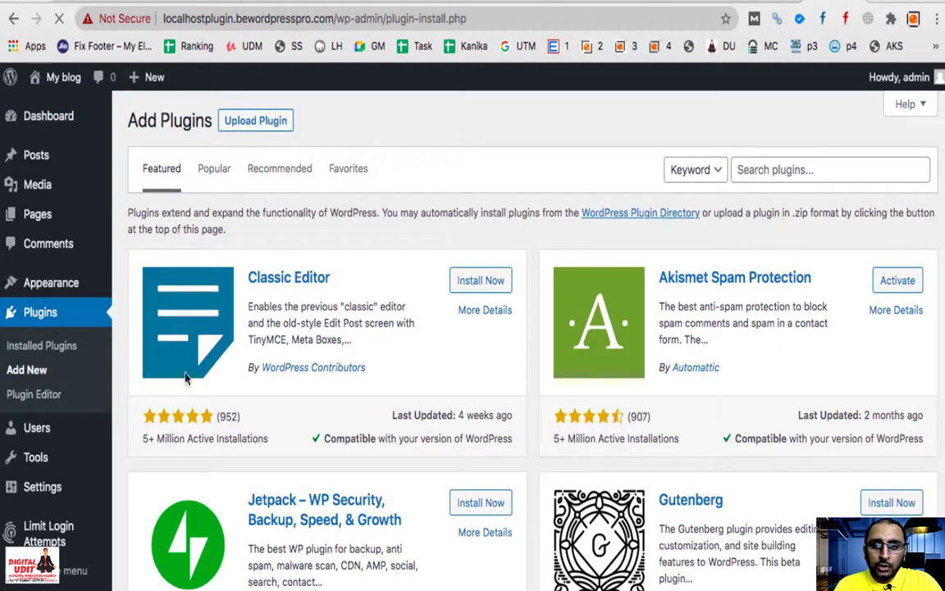
Step: Search for 'all in one wp migration', then install and activate the All-in-One WP Migration plugin
click(835, 172)
text(all)
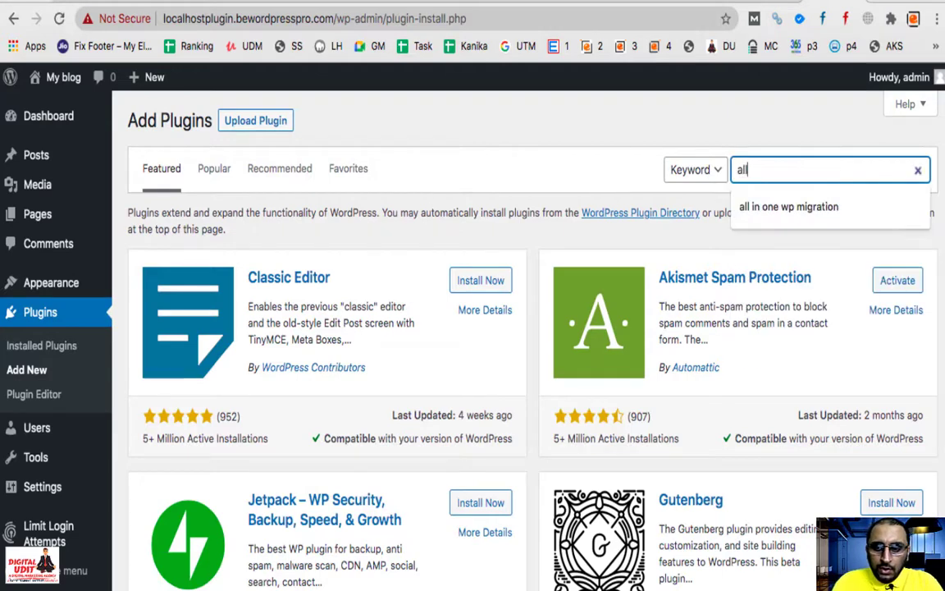
text( in one wp)
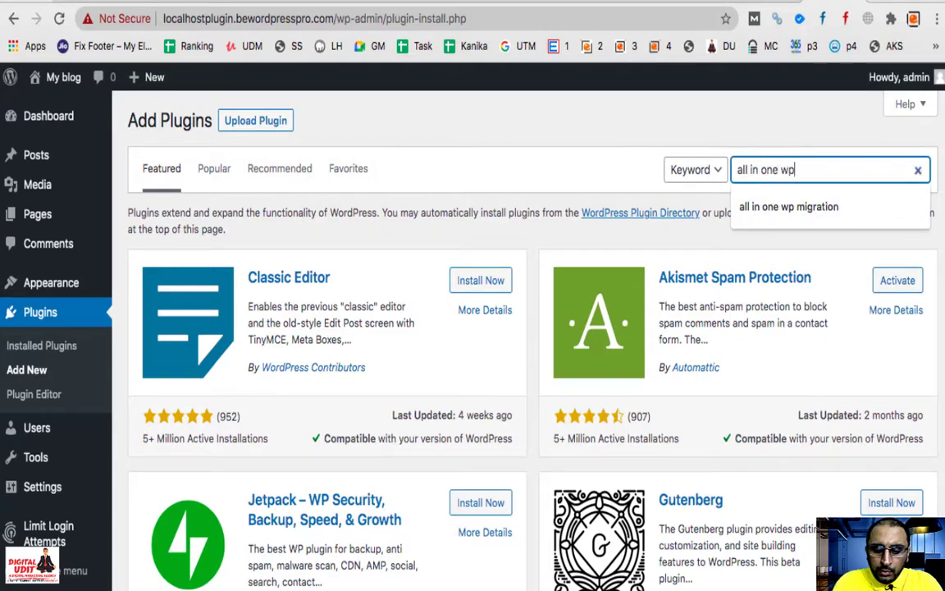
text( migrat)
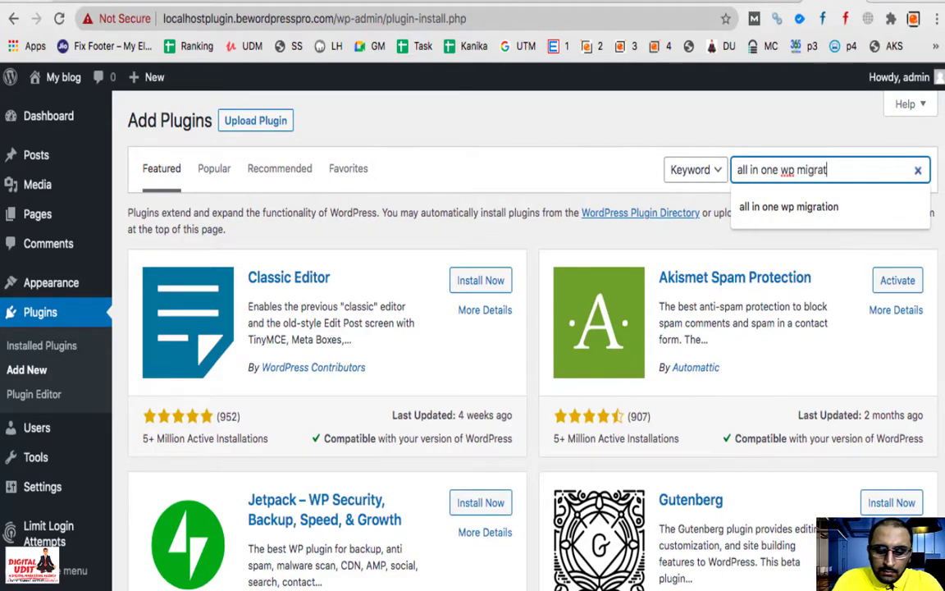
text(ion)
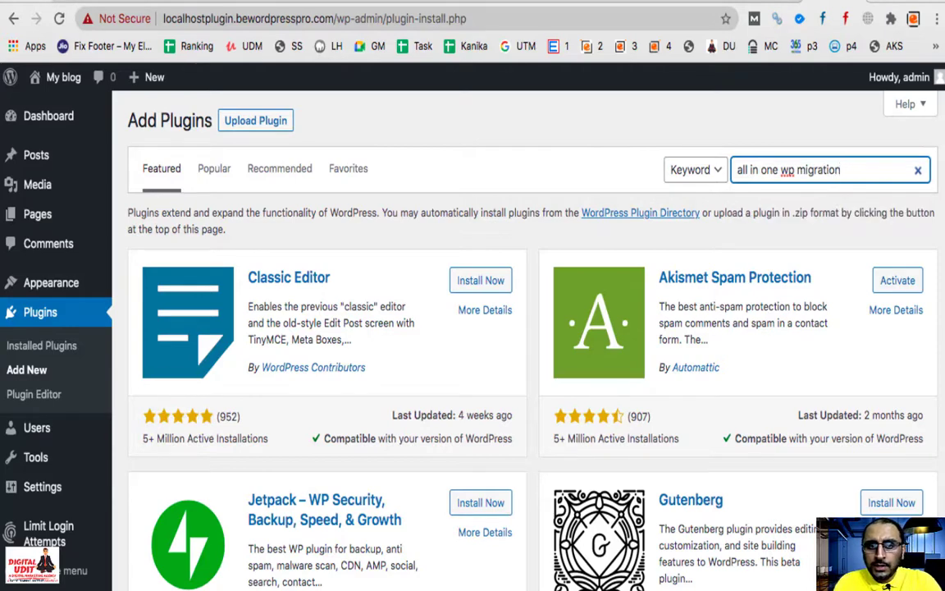
key(Return)
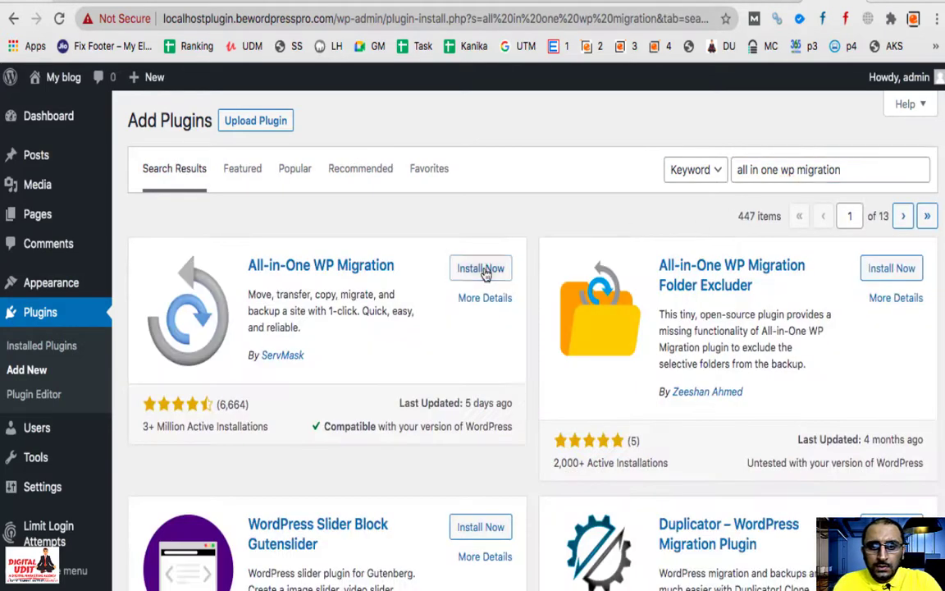
click(483, 272)
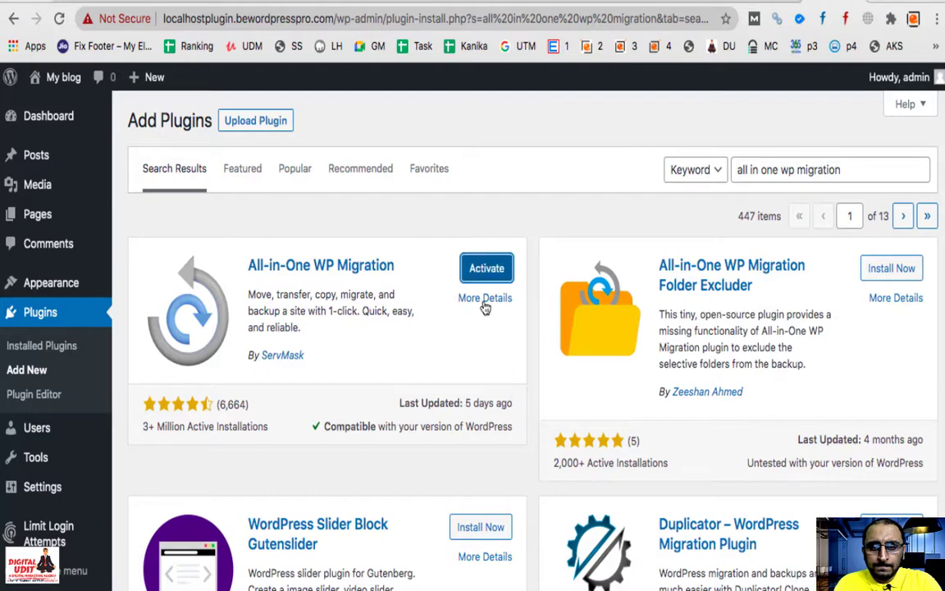
click(486, 270)
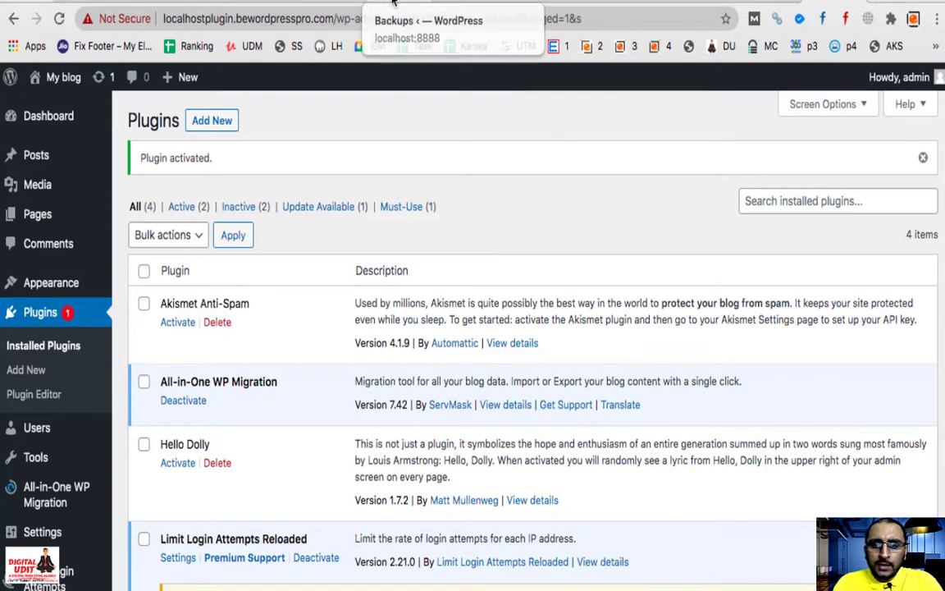
mouse_move(53, 455)
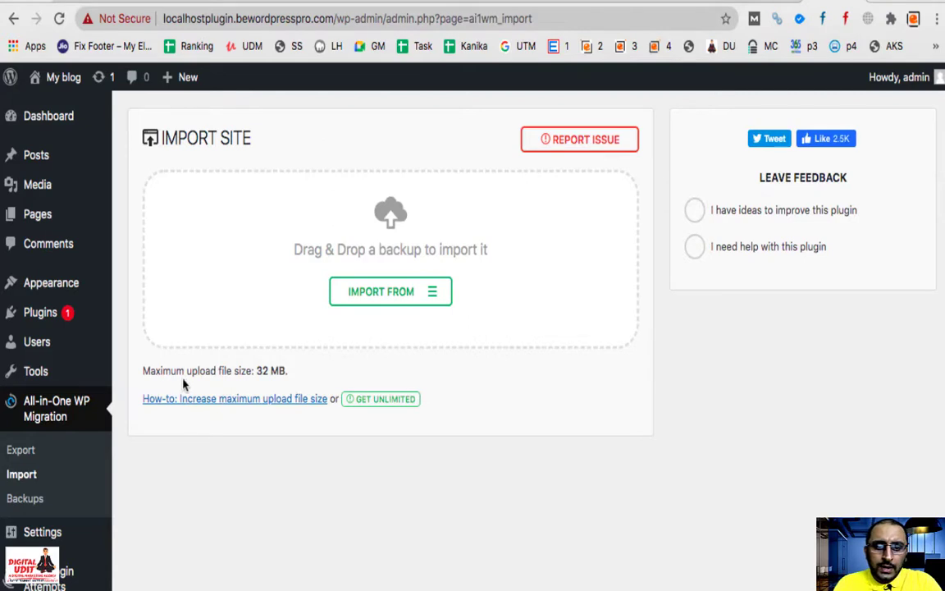
Step: Highlight the 32 MB limit and open the 'Increase maximum upload file size' how-to in a new tab
drag(256, 371, 316, 373)
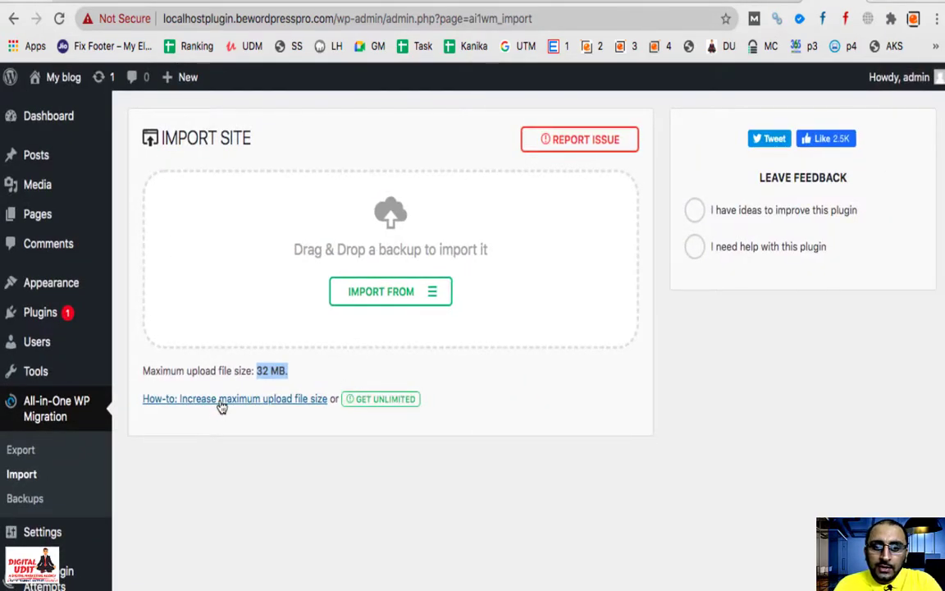
right_click(221, 402)
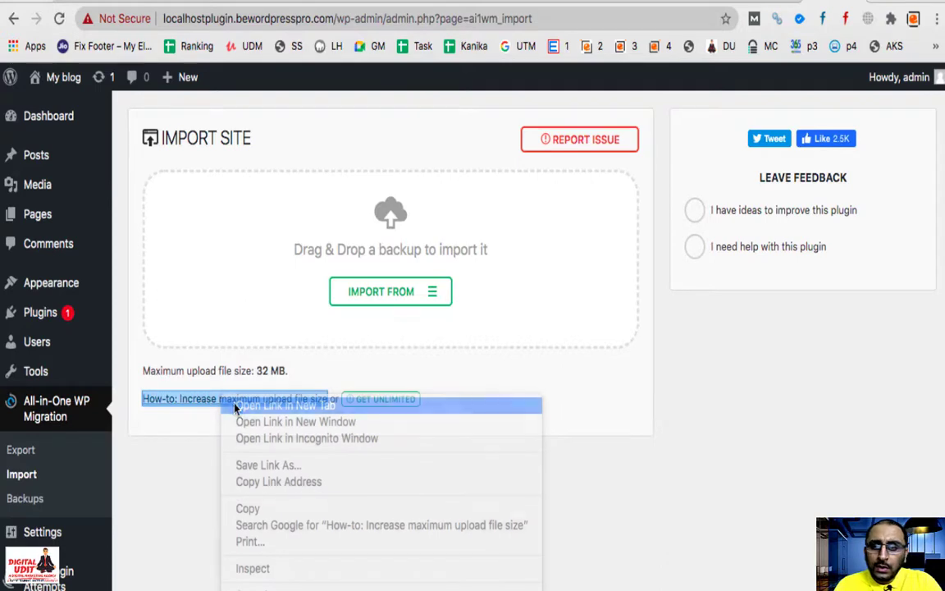
click(235, 405)
click(828, 4)
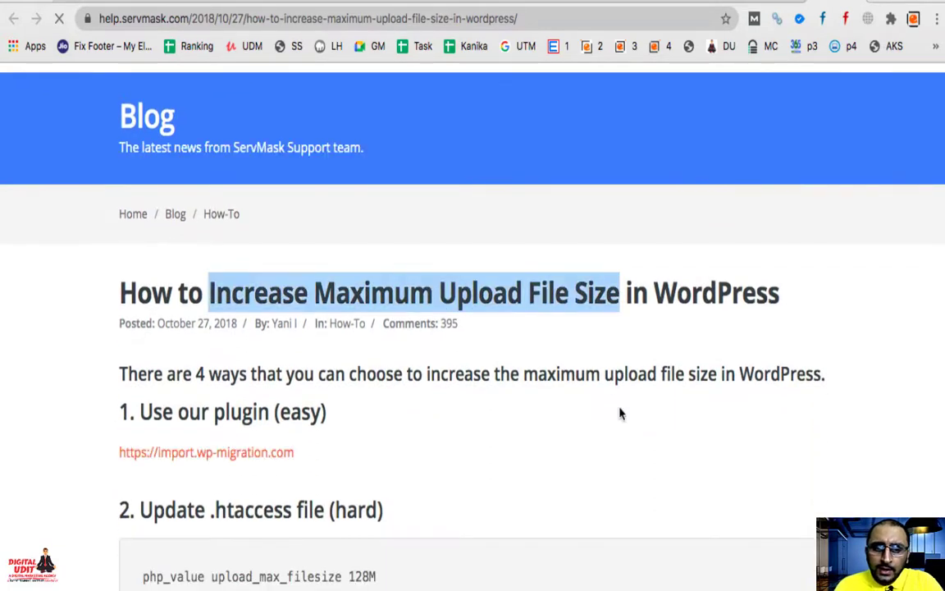
Step: Read through the ServMask upload-size article, then close its tab
scroll(371, 394, down, 8)
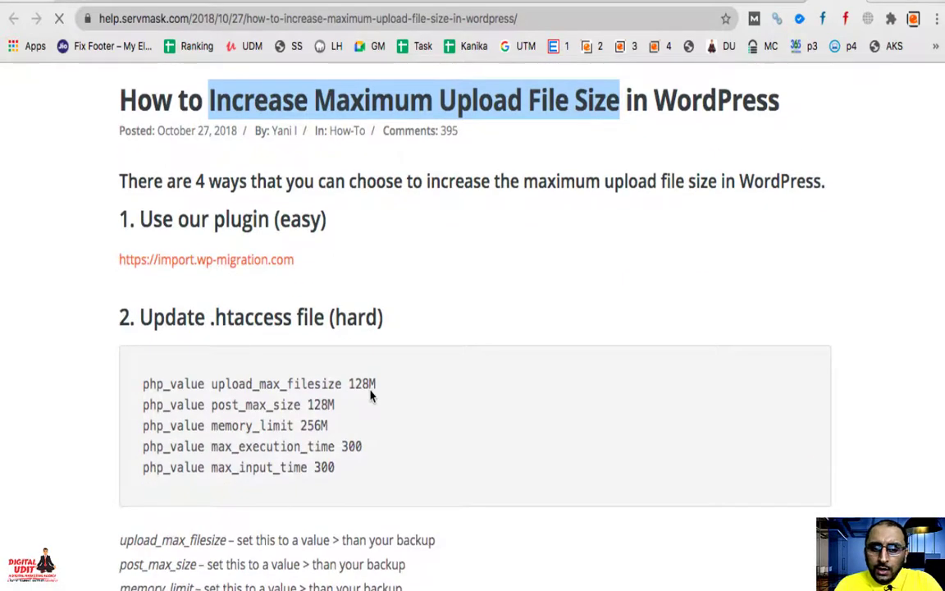
scroll(370, 391, down, 9)
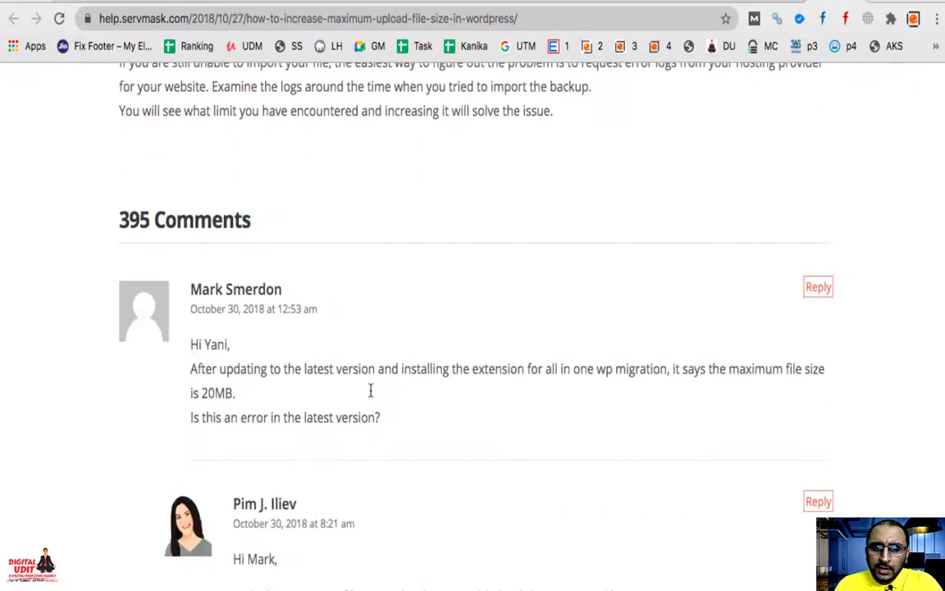
scroll(371, 395, up, 20)
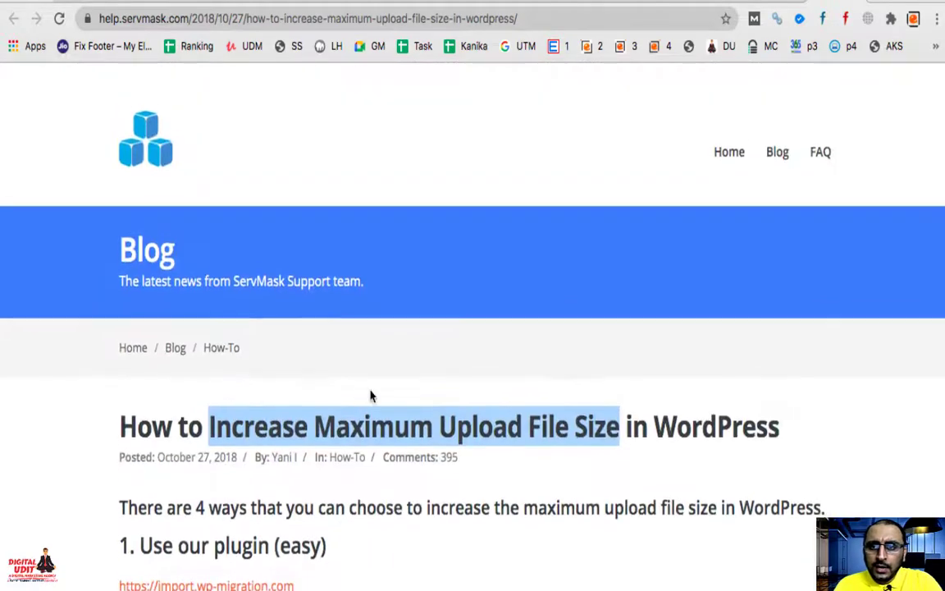
key(ctrl+w)
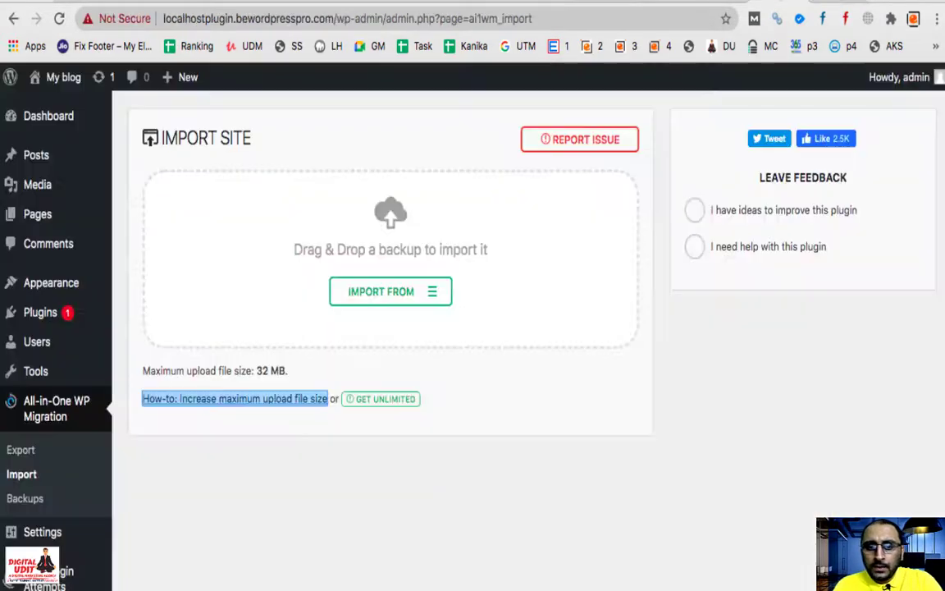
Step: Open Plugins > Add New in a new tab, glance at the article again, then return to it
mouse_move(23, 319)
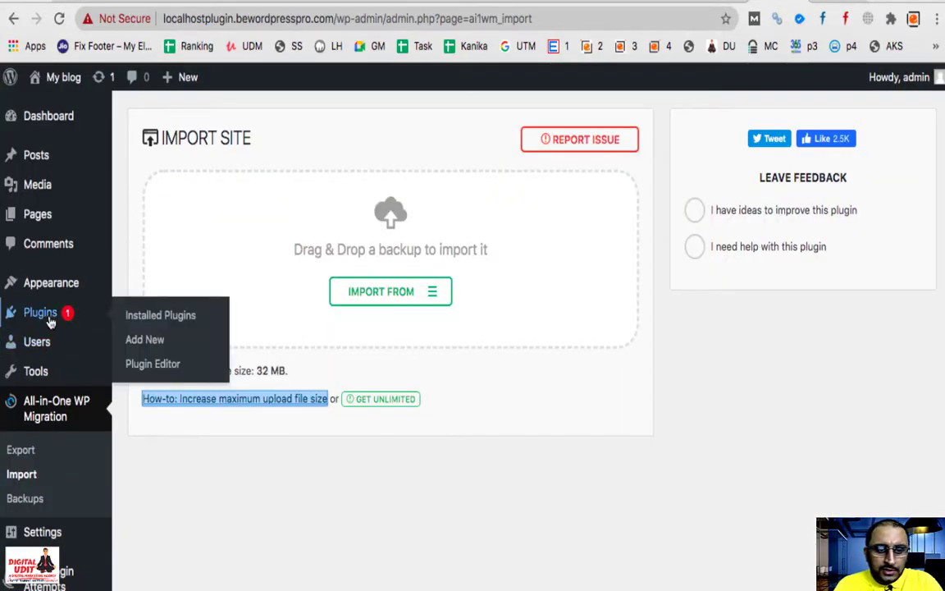
right_click(141, 341)
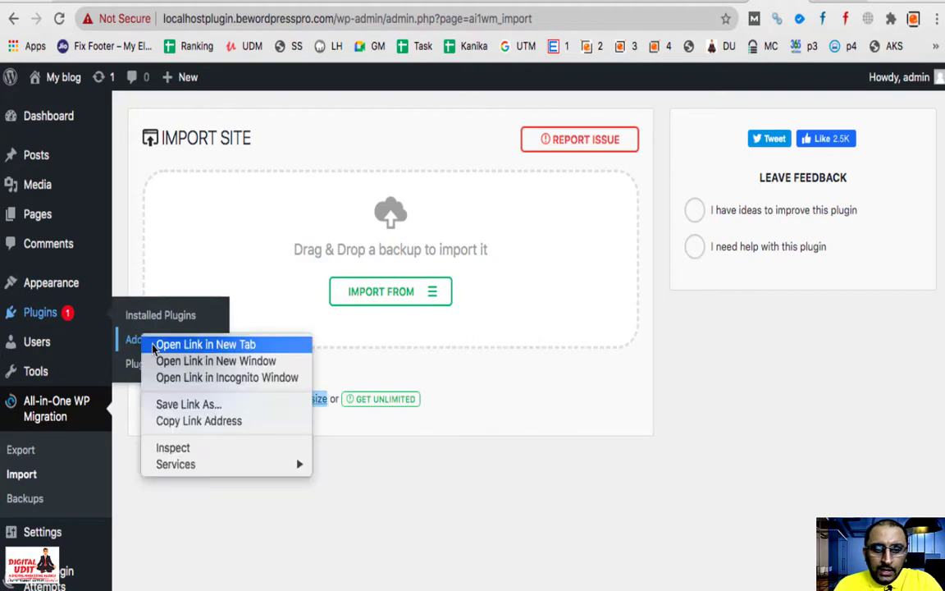
click(201, 343)
click(835, 3)
key(ctrl+shift+Tab)
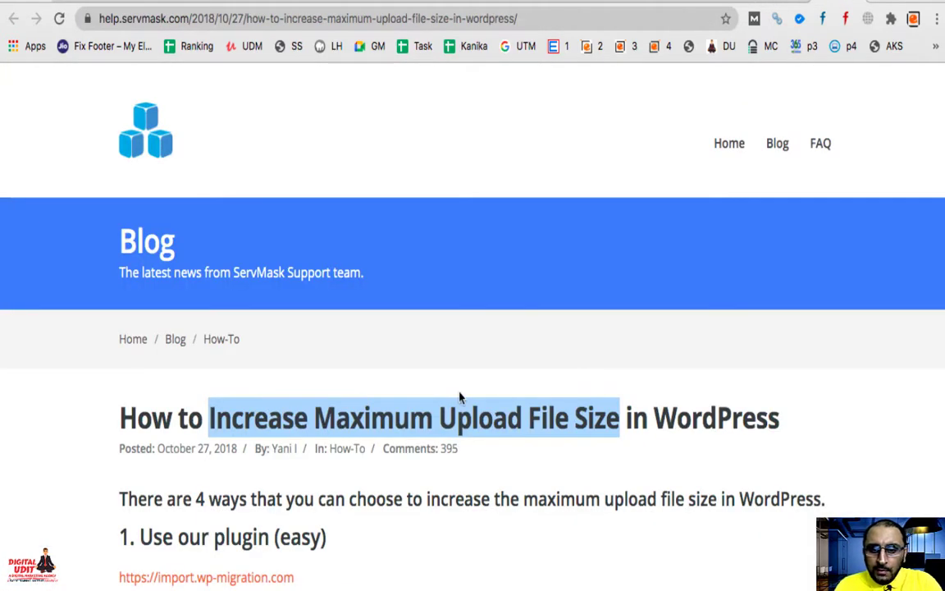
click(790, 7)
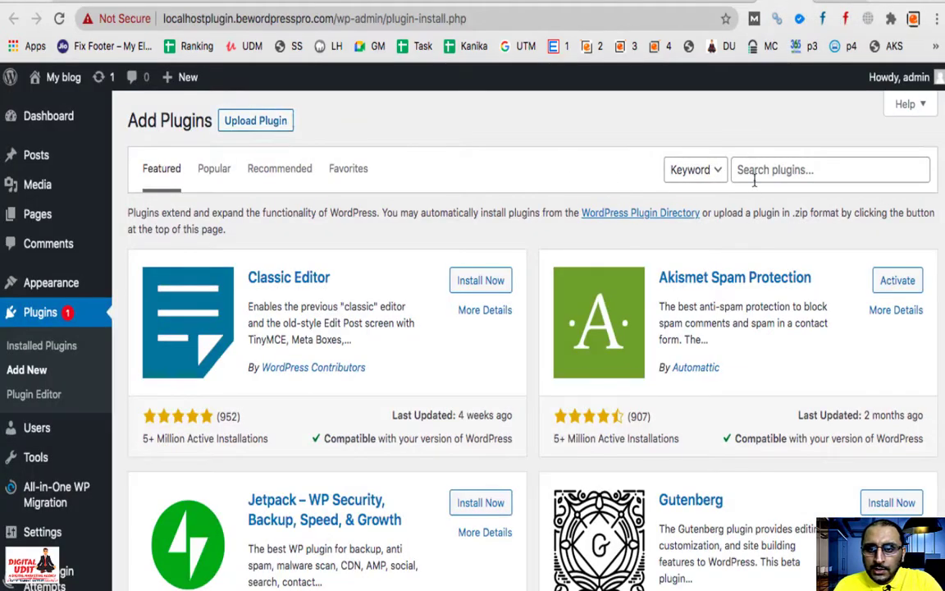
Step: Search for 'Increase Maximum Upload File Size' and install Imagify's plugin
click(756, 169)
text(Increase Maximum Upload File Size)
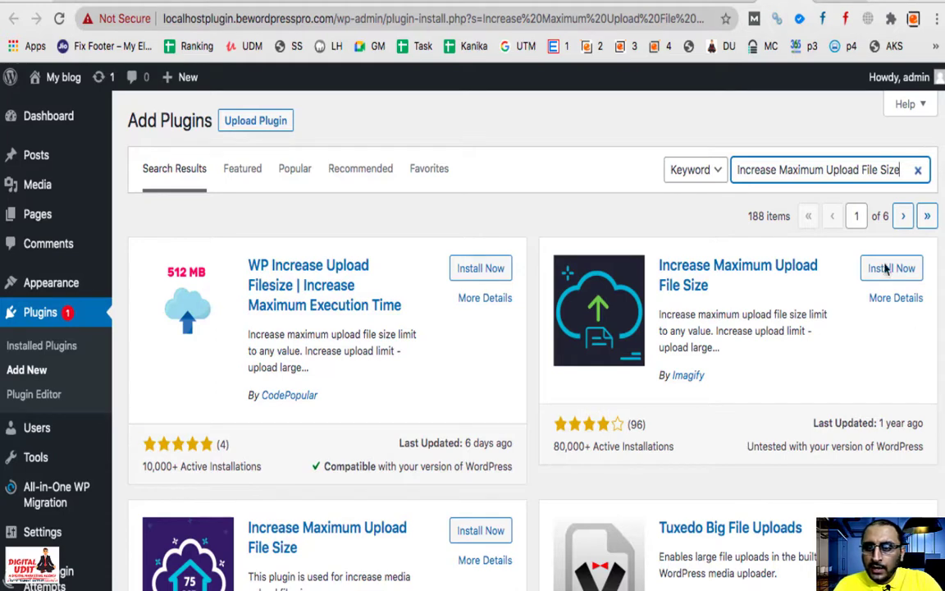
click(905, 278)
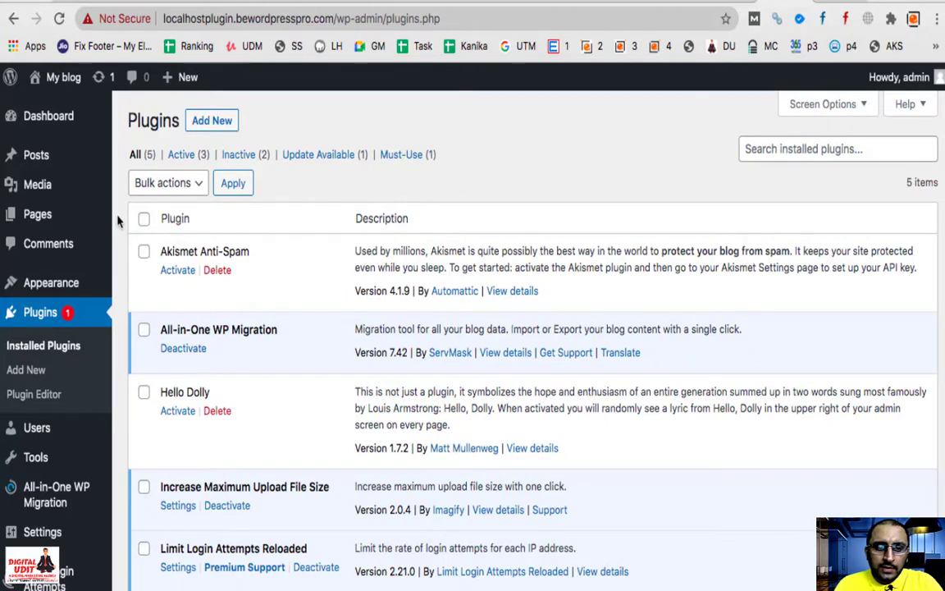
Step: Open Media > Add New in a new tab to check the 64 MB limit, then return to Plugins
mouse_move(41, 180)
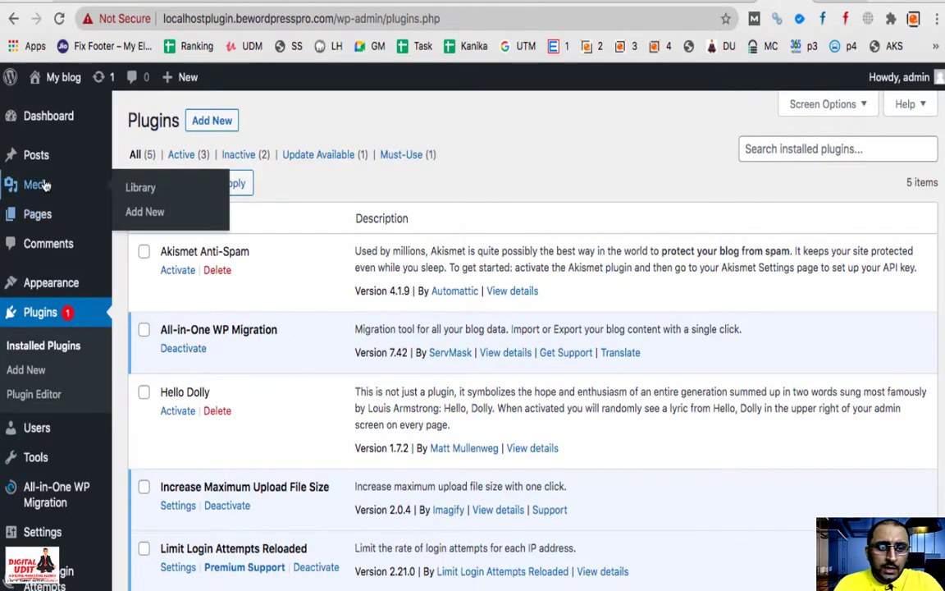
right_click(142, 214)
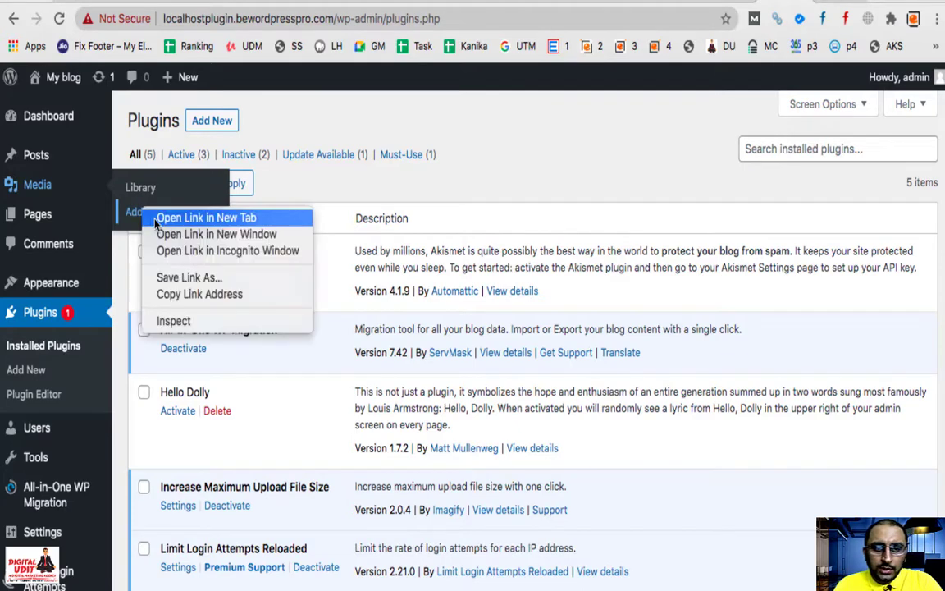
click(214, 214)
click(783, 2)
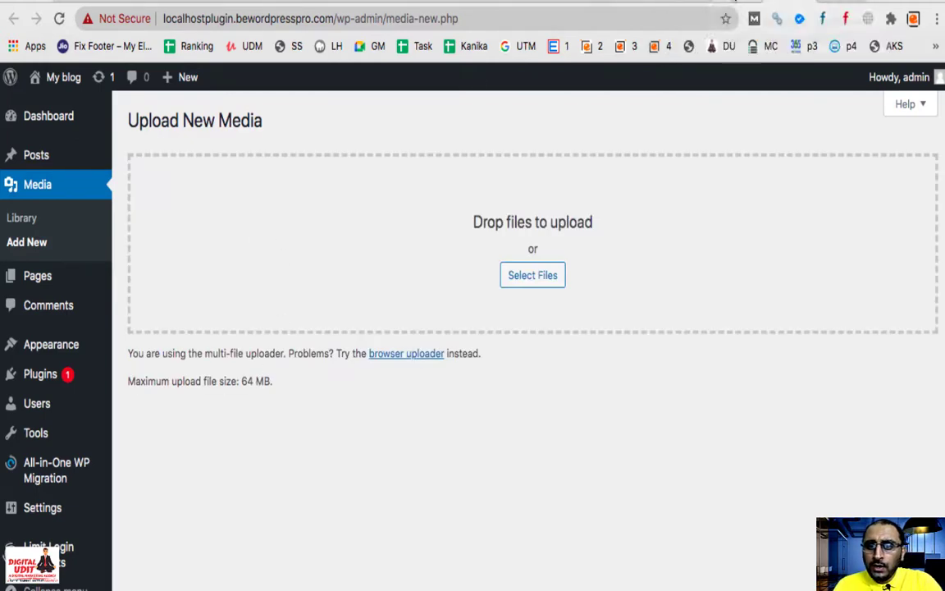
click(734, 2)
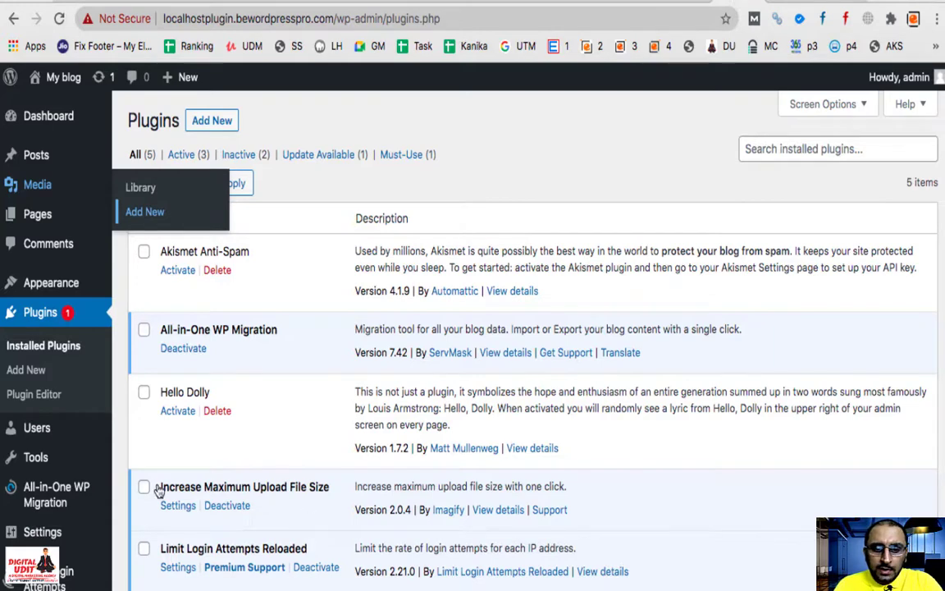
mouse_move(42, 515)
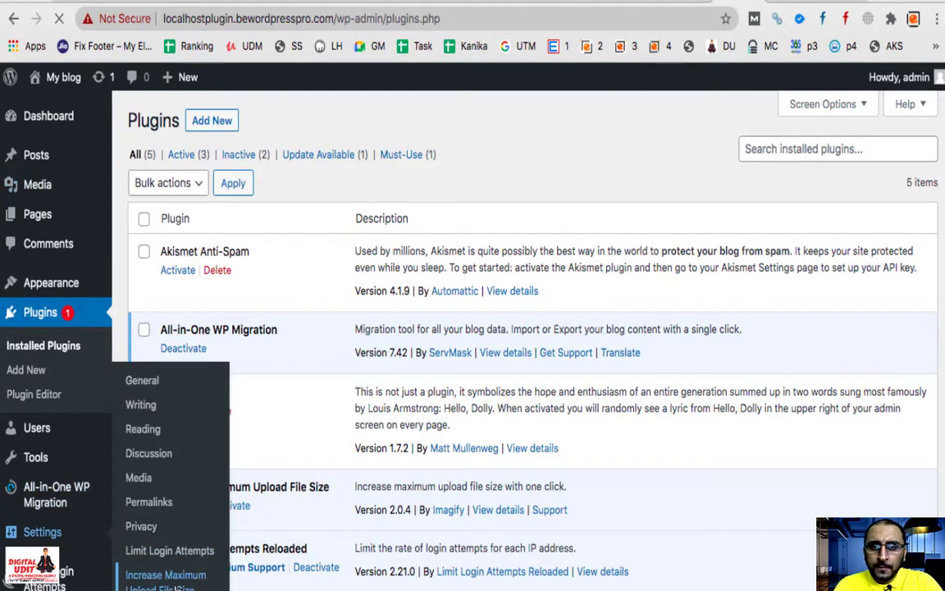
Step: Set the Increase Maximum Upload File Size limit to 1GB and save
click(176, 584)
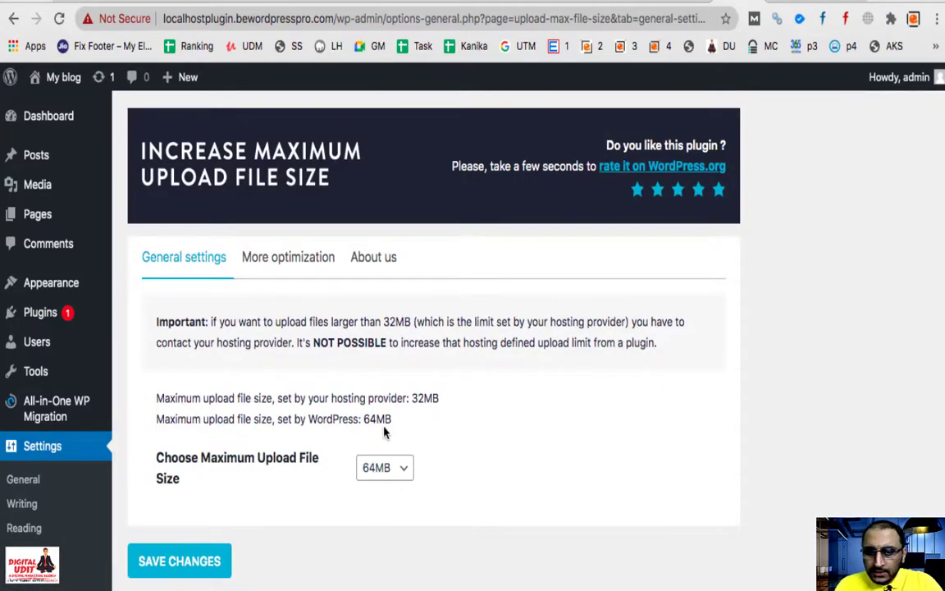
click(399, 476)
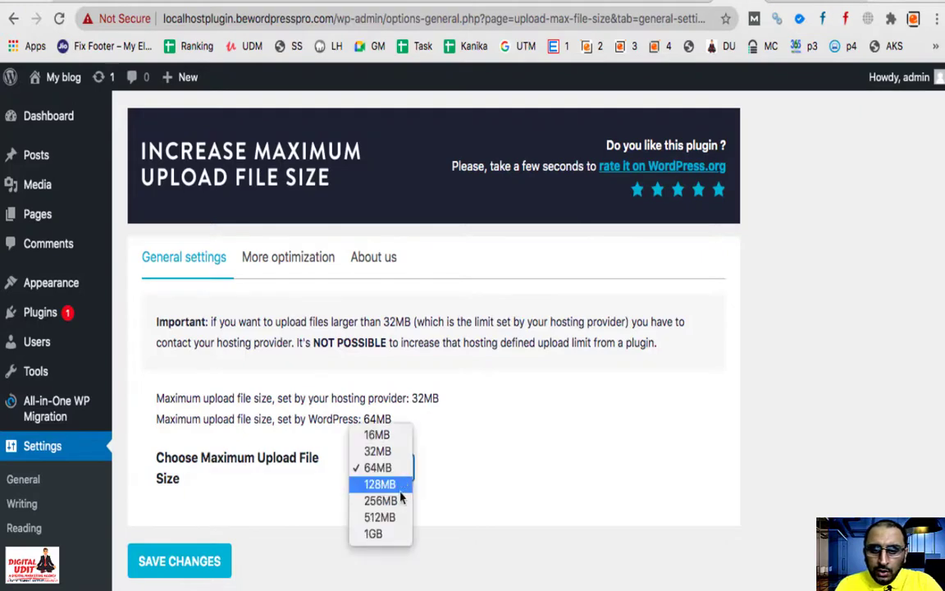
click(392, 535)
click(187, 557)
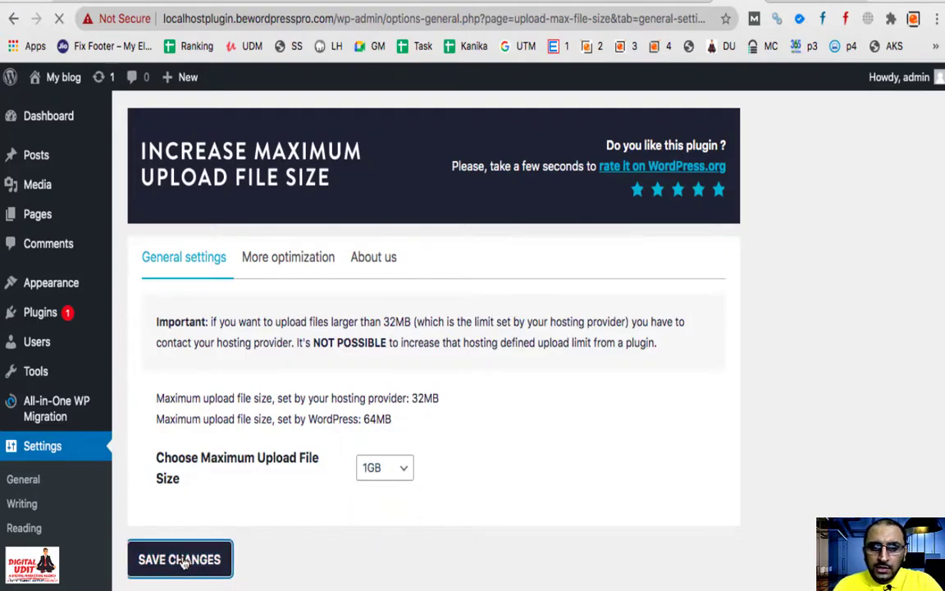
Step: Reload Upload New Media to confirm the 1 GB limit, then return to the Import Site page
click(803, 3)
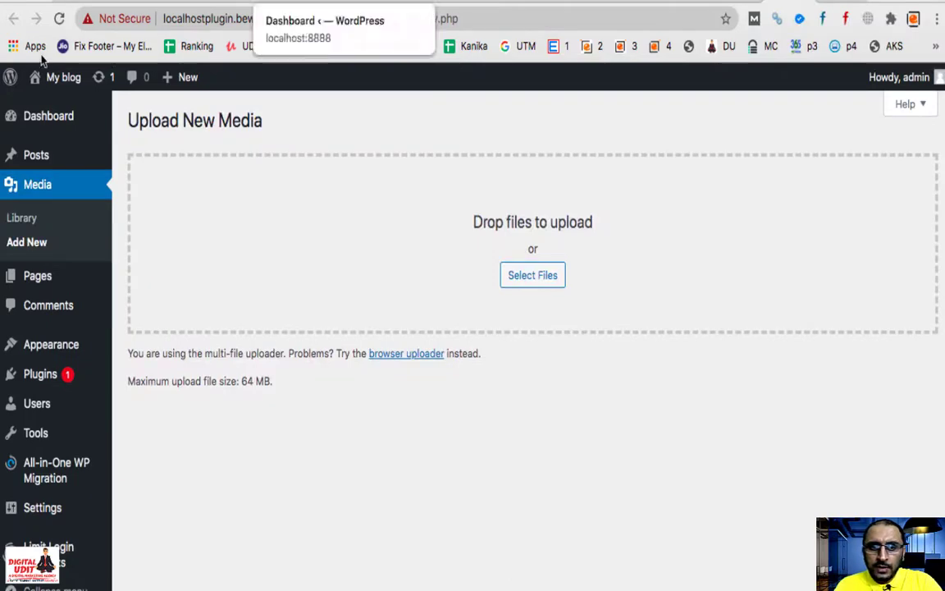
click(59, 17)
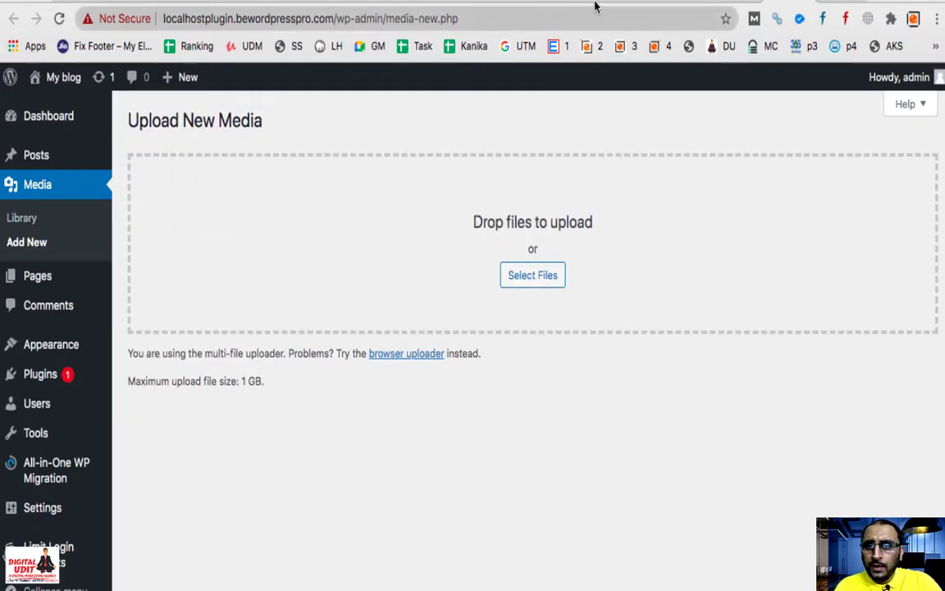
click(701, 3)
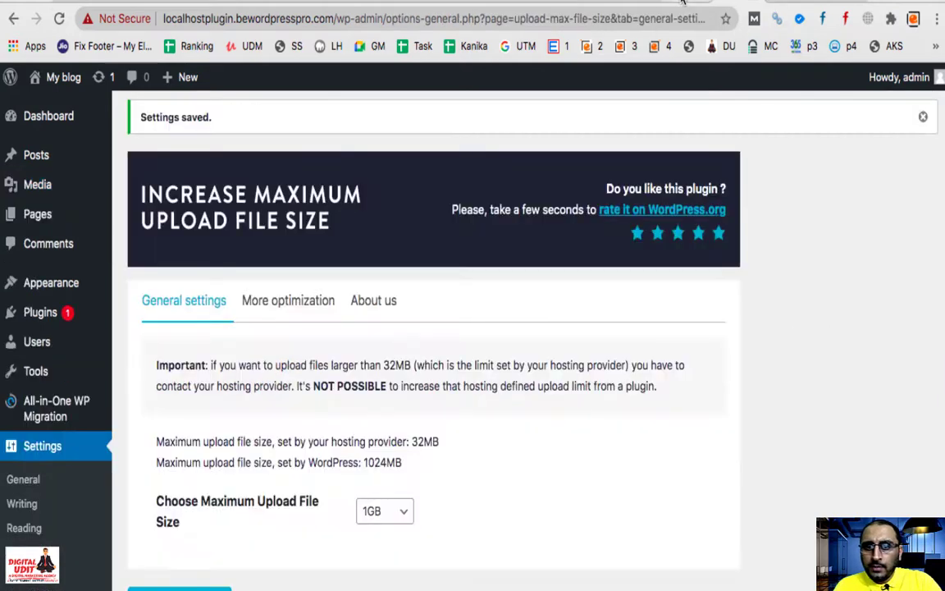
click(682, 4)
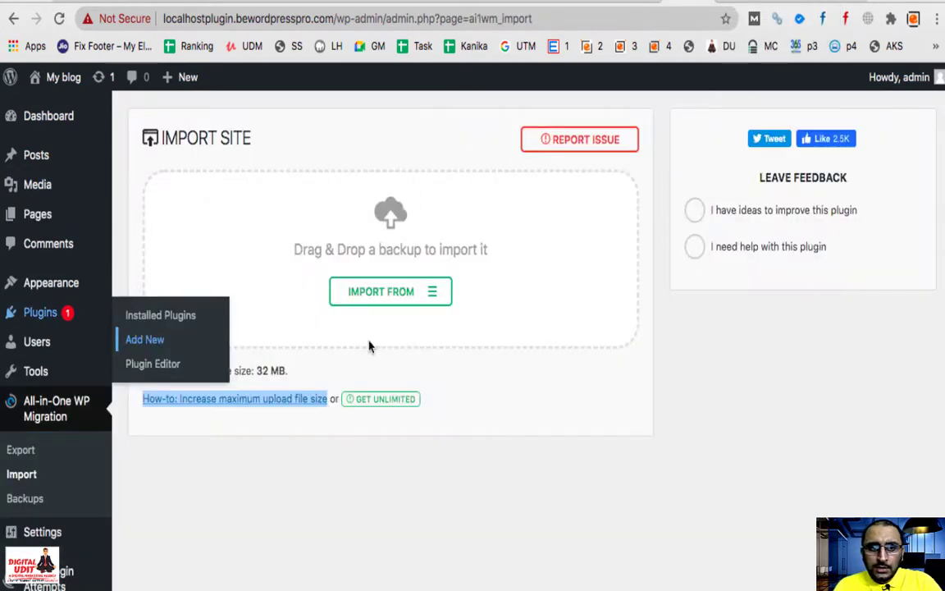
Step: Reload the Import page, import the .wpress backup from a local file, then stop it at 0.02%
click(59, 18)
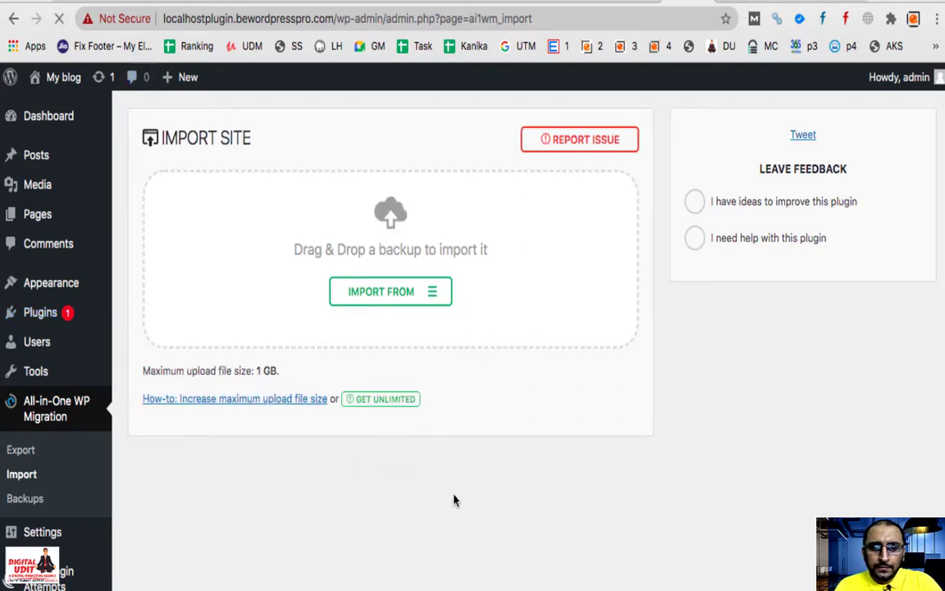
click(433, 297)
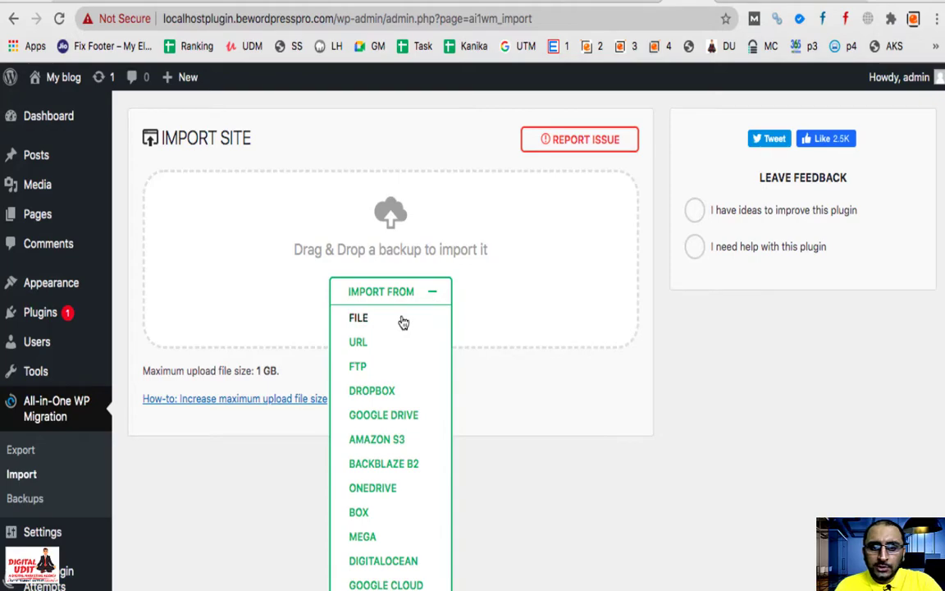
click(403, 321)
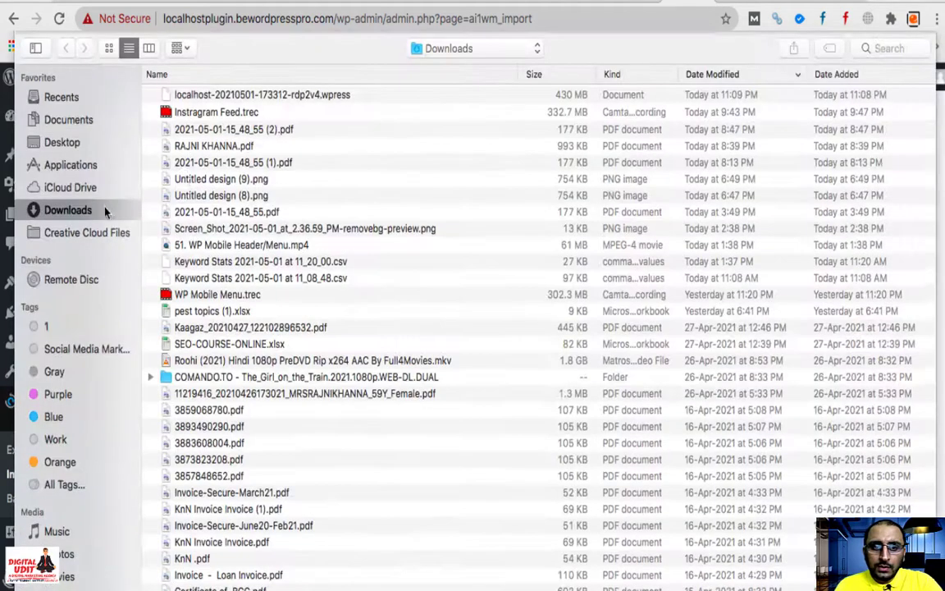
click(233, 94)
key(Return)
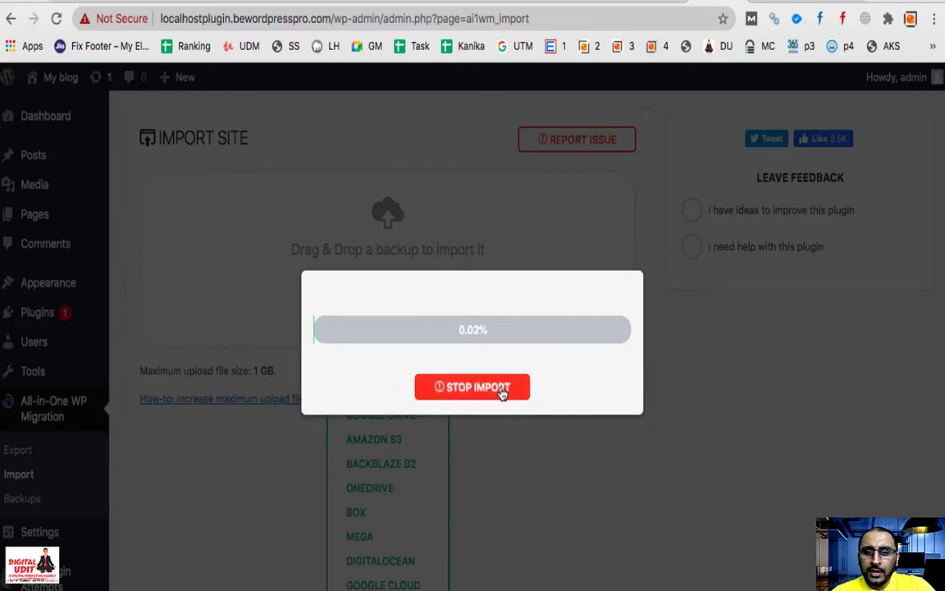
click(474, 387)
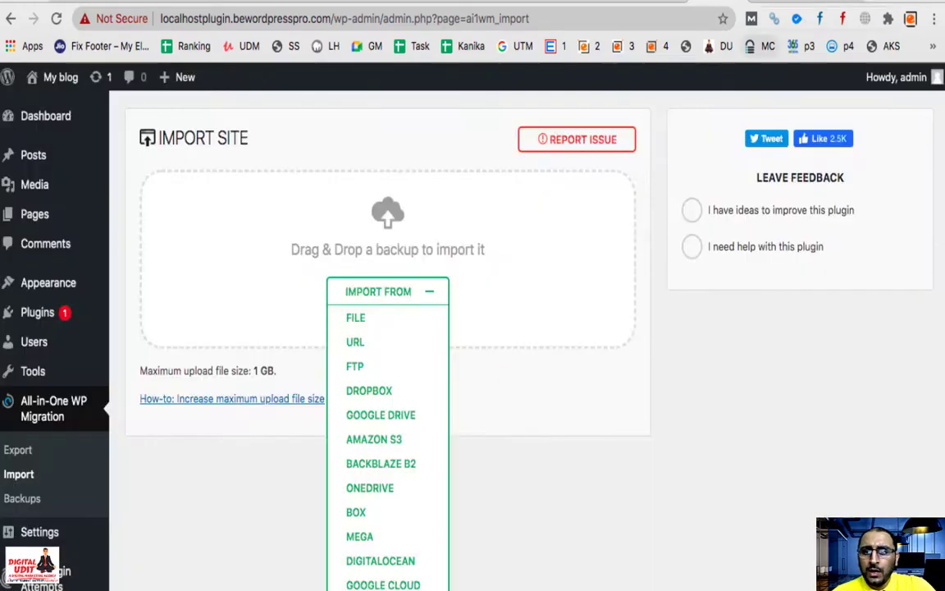
Step: Search Google in a new tab for 'all in one wp migration import stuck'
key(ctrl+t)
text(all in on)
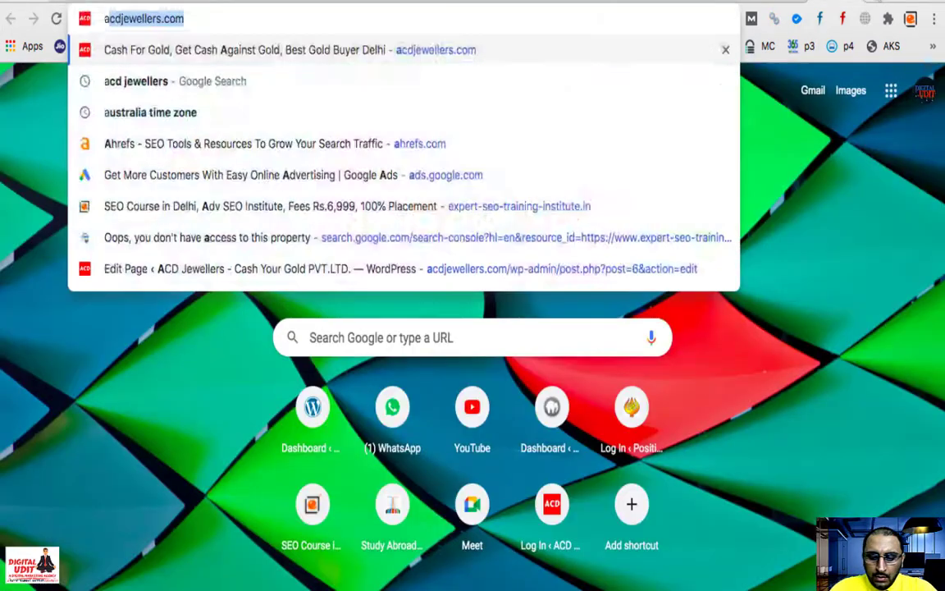
text(e )
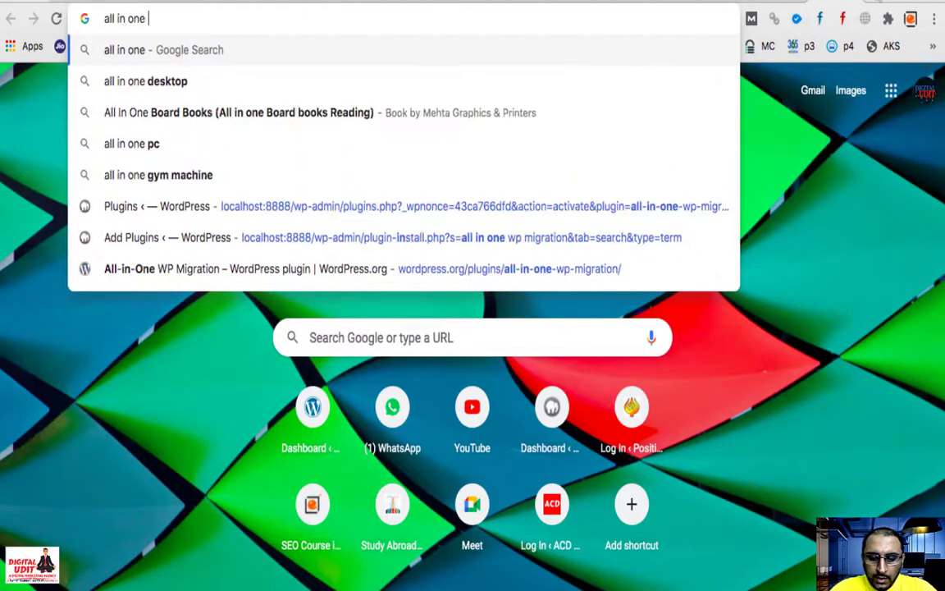
text(wp migration )
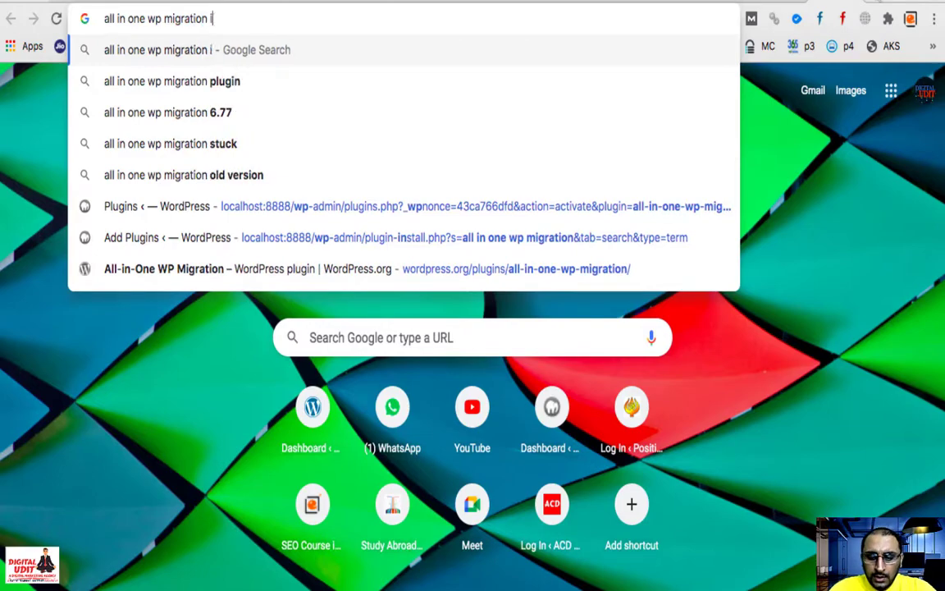
text(import)
key(Return)
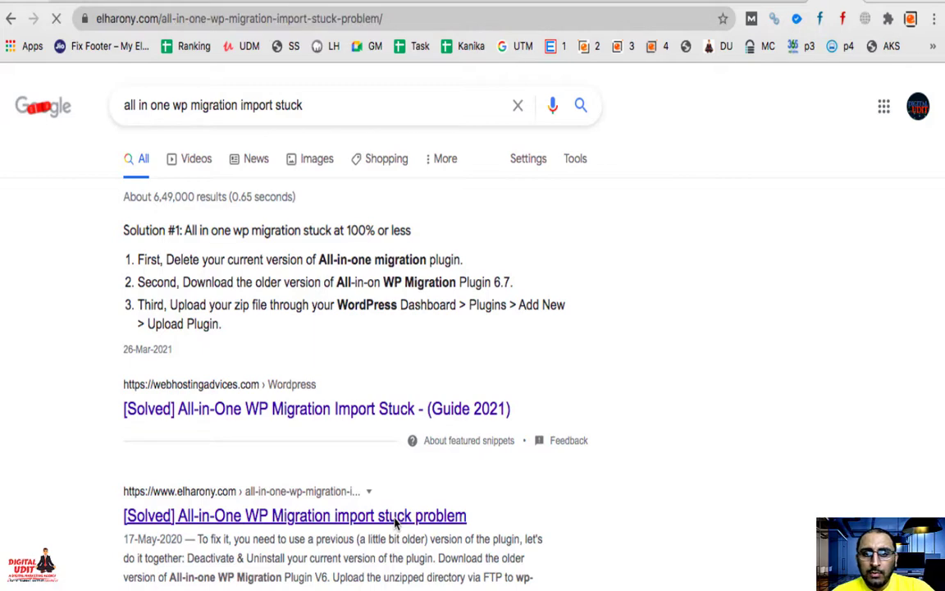
Step: Scroll the elharony.com article to the steps for uploading the .wpress into wp-content/ai1wm-backups and restoring it
scroll(392, 524, down, 10)
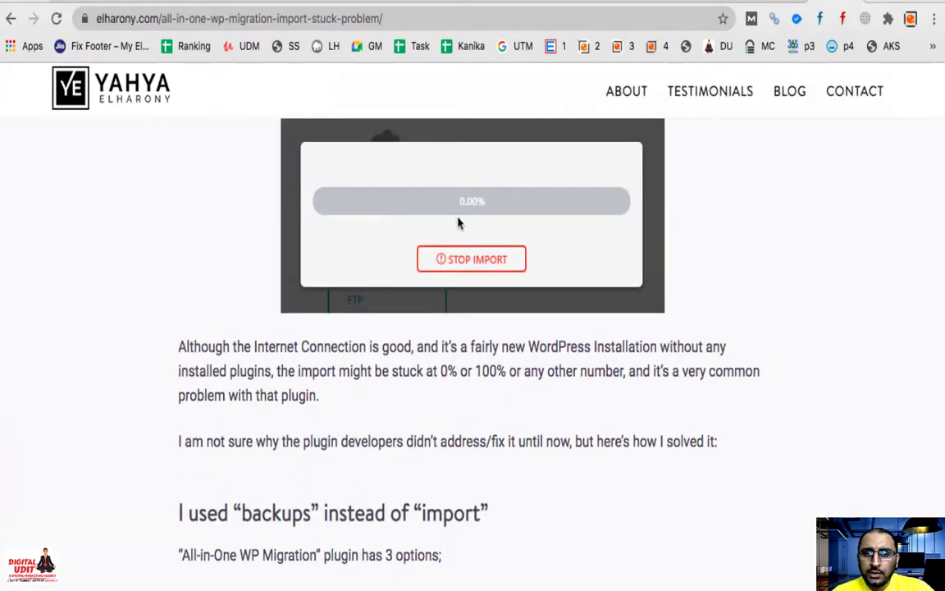
scroll(460, 289, down, 5)
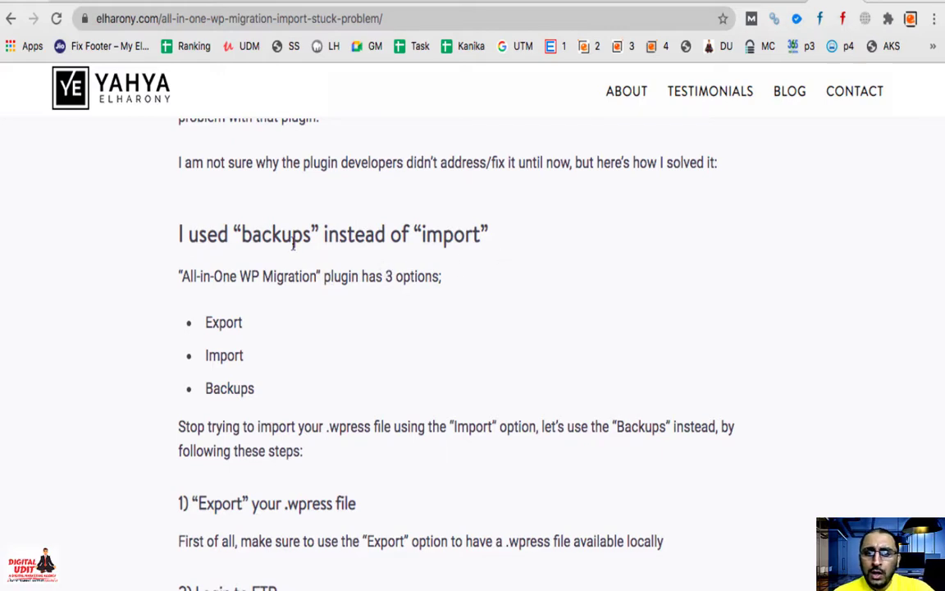
scroll(318, 261, down, 5)
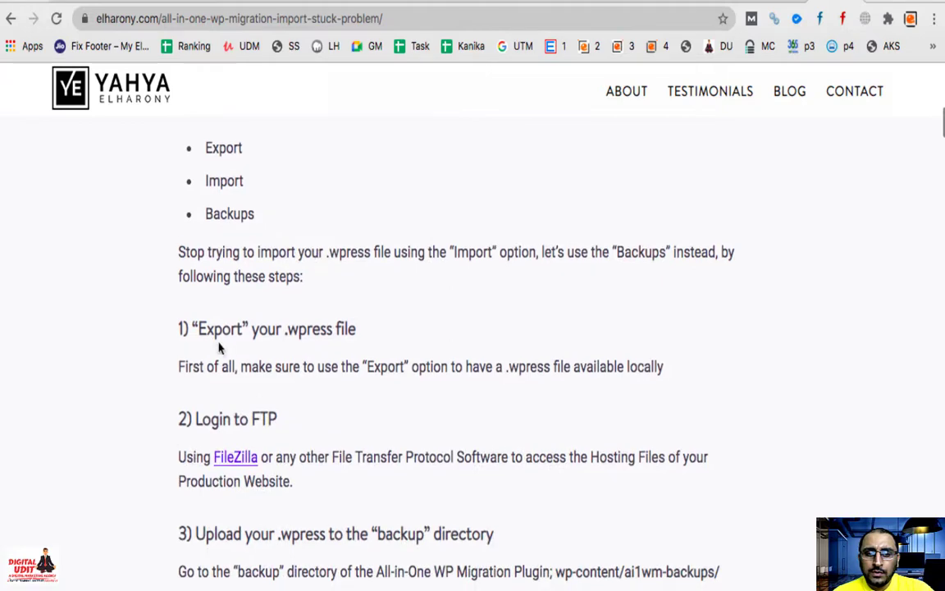
drag(200, 329, 357, 345)
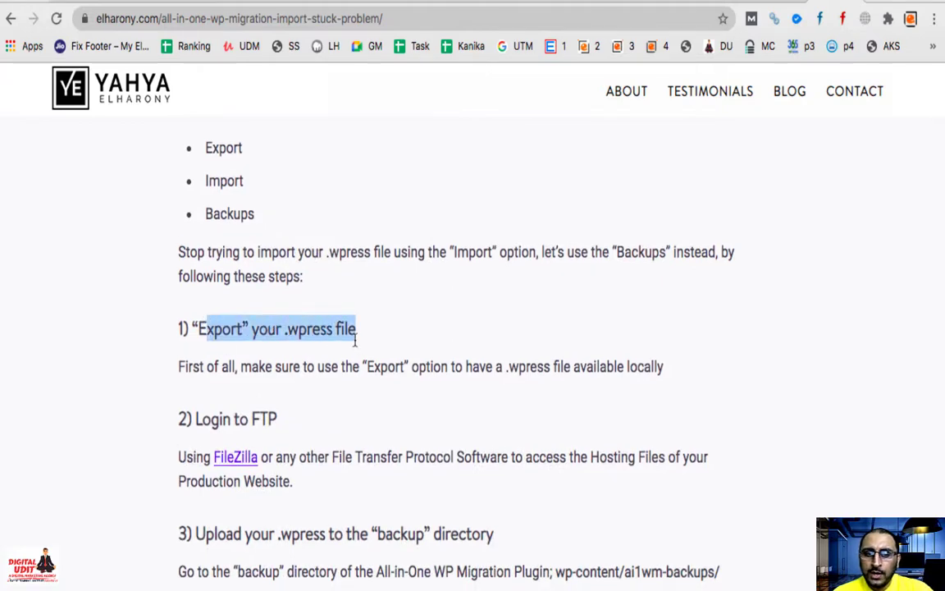
scroll(355, 343, down, 3)
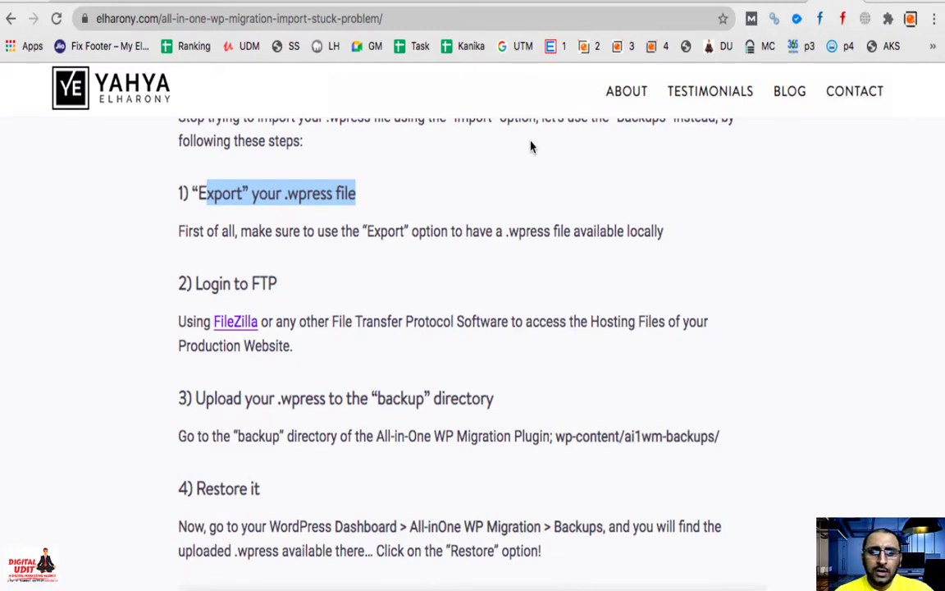
scroll(530, 146, down, 2)
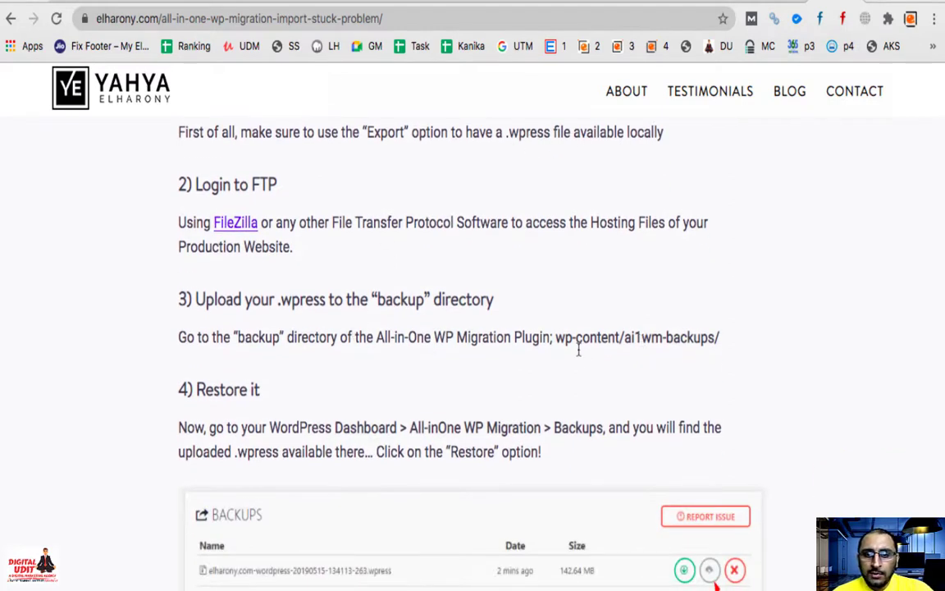
drag(554, 329, 620, 329)
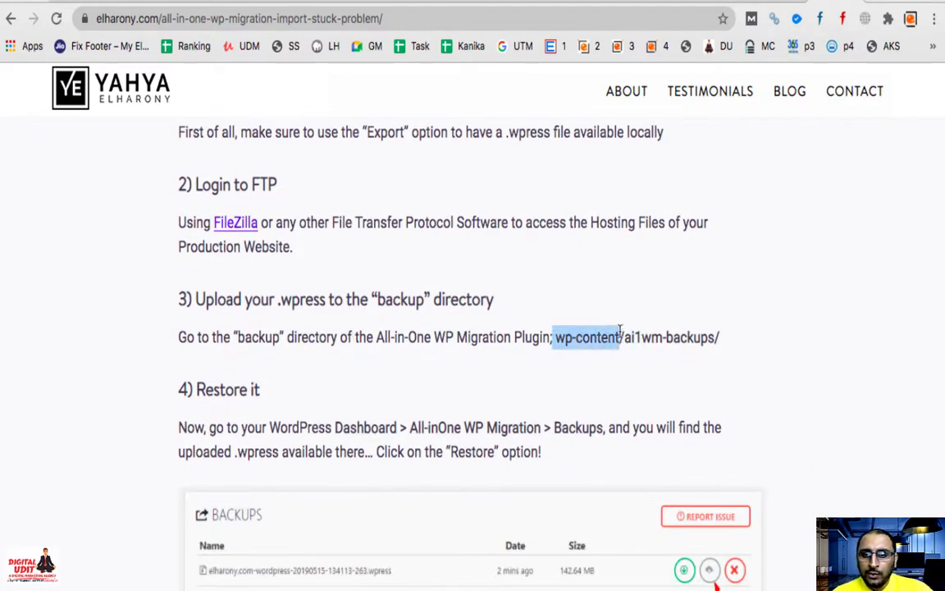
click(627, 336)
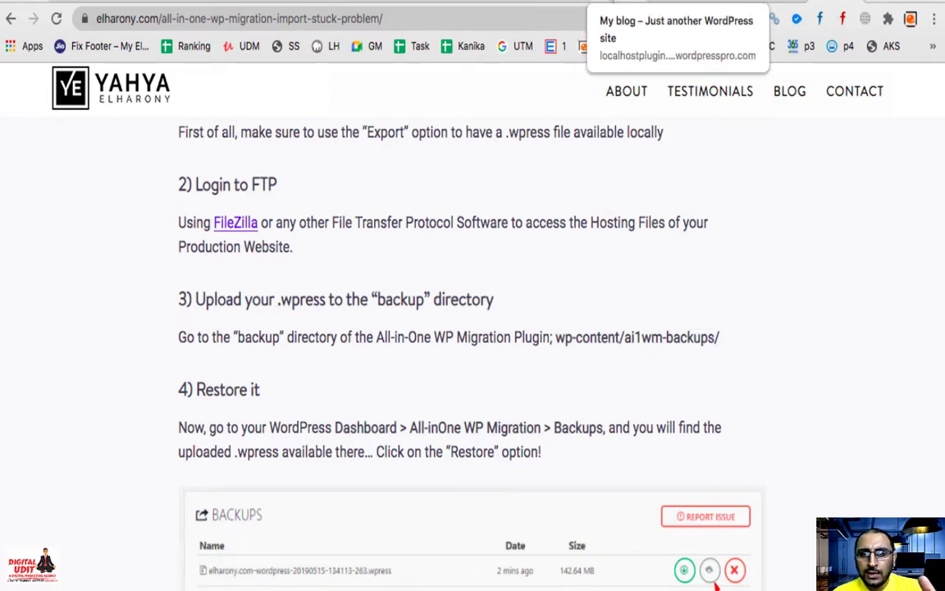
Step: Open cPanel's File Manager from the GoDaddy hosting account
click(456, 4)
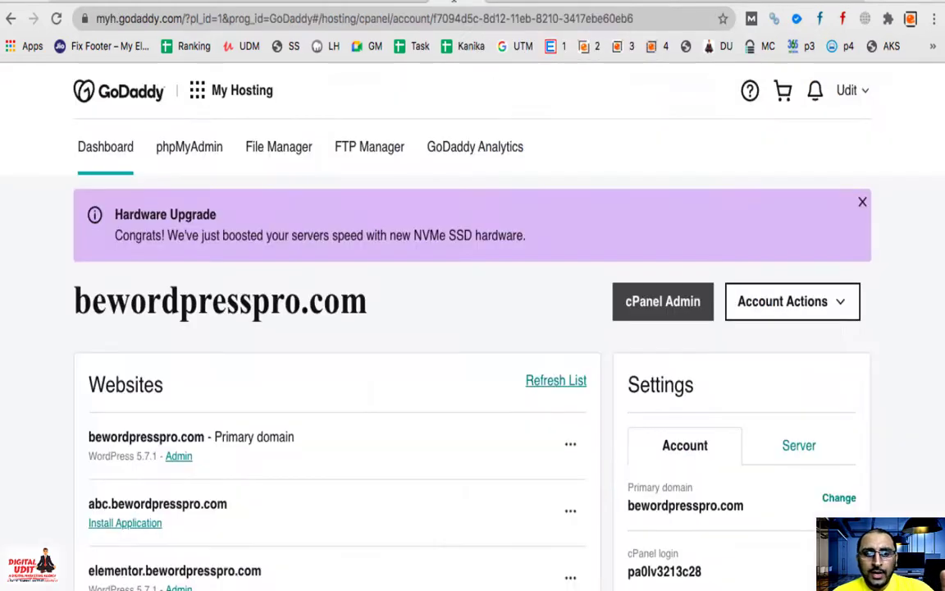
click(675, 303)
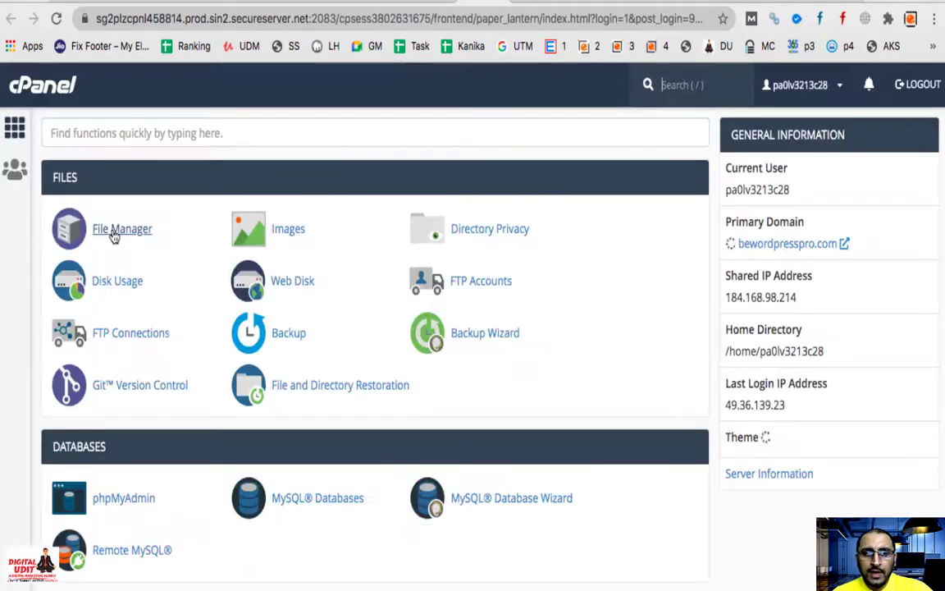
click(114, 233)
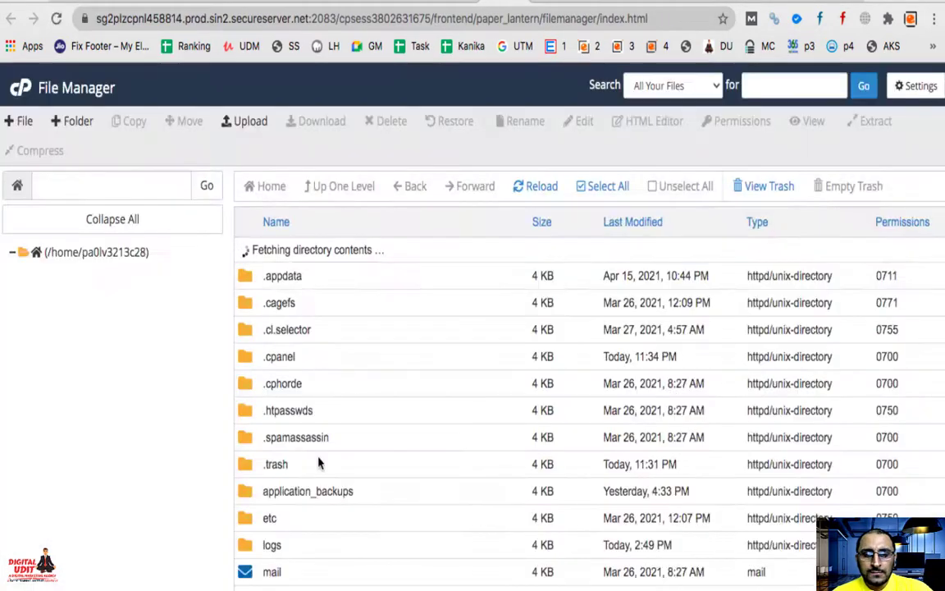
Step: Browse to public_html/localhostplugin/wp-content/ai1wm-backups and open its Upload page
click(69, 519)
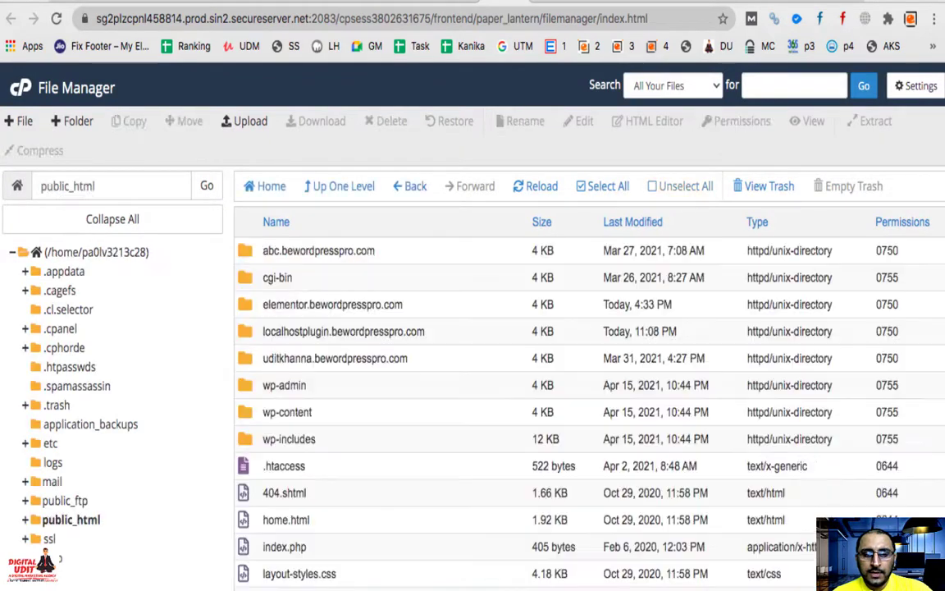
double_click(247, 338)
click(247, 308)
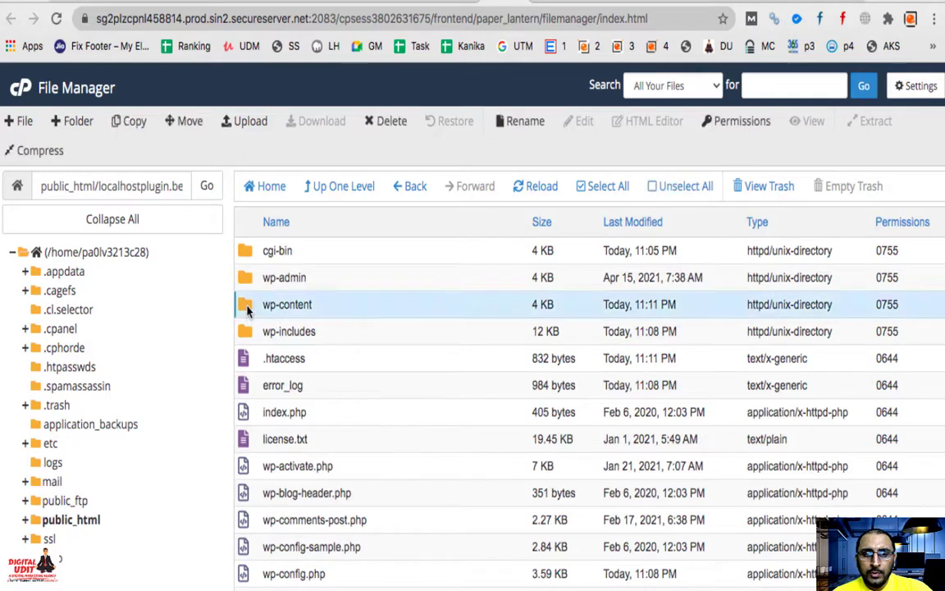
double_click(247, 309)
click(306, 255)
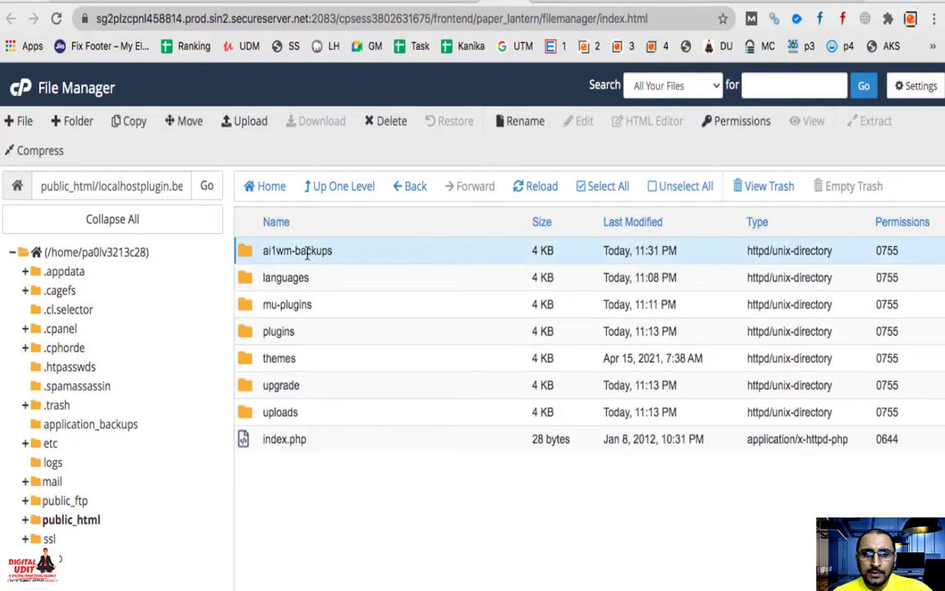
double_click(247, 255)
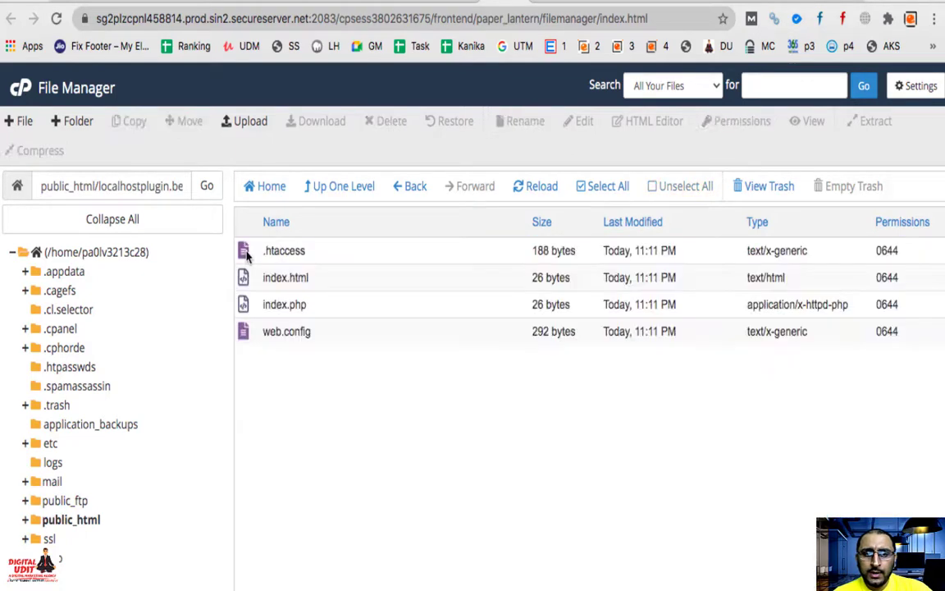
click(246, 128)
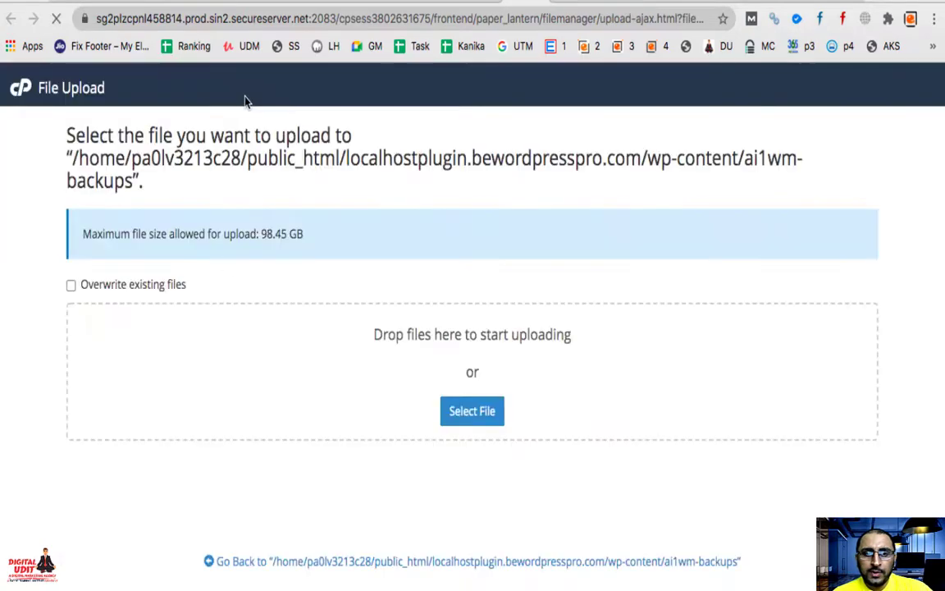
click(485, 419)
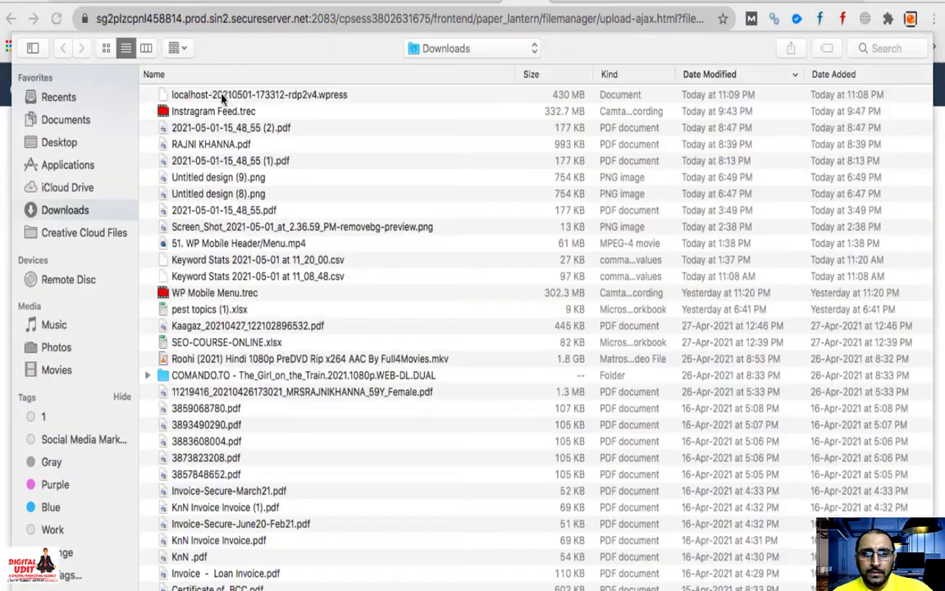
click(223, 99)
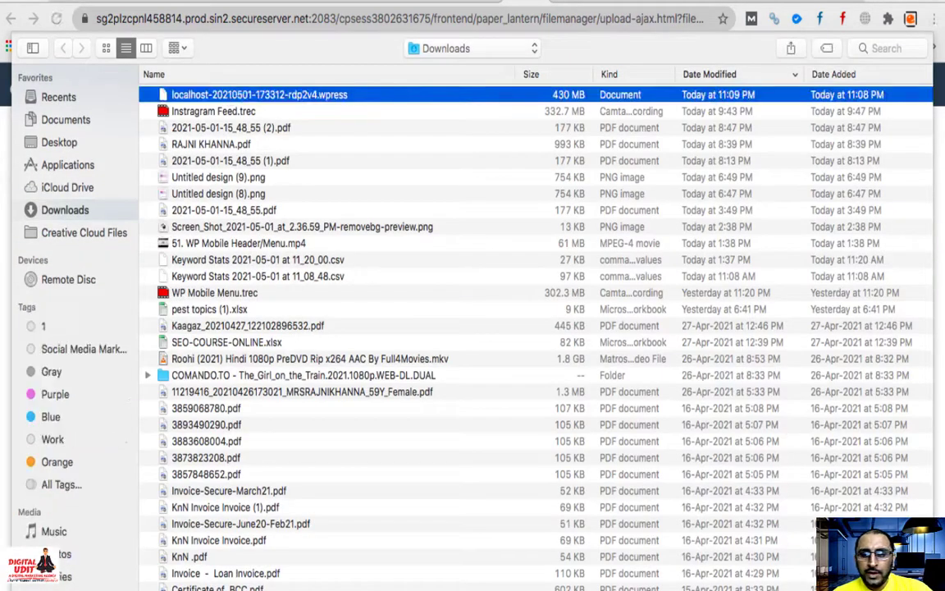
key(Return)
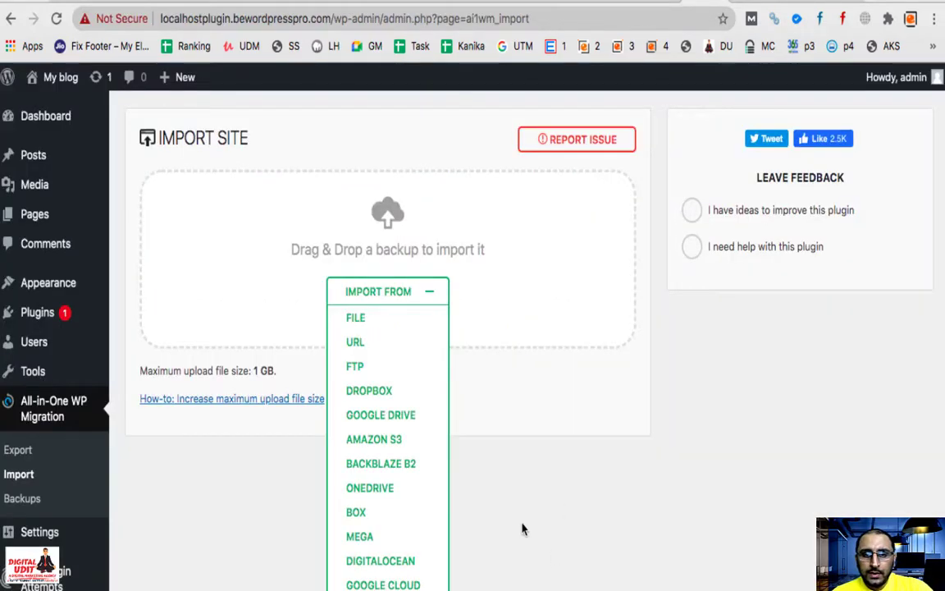
Step: Open the plugin's Backups page, then refresh File Manager to confirm the 410.07 MB upload finished
click(428, 293)
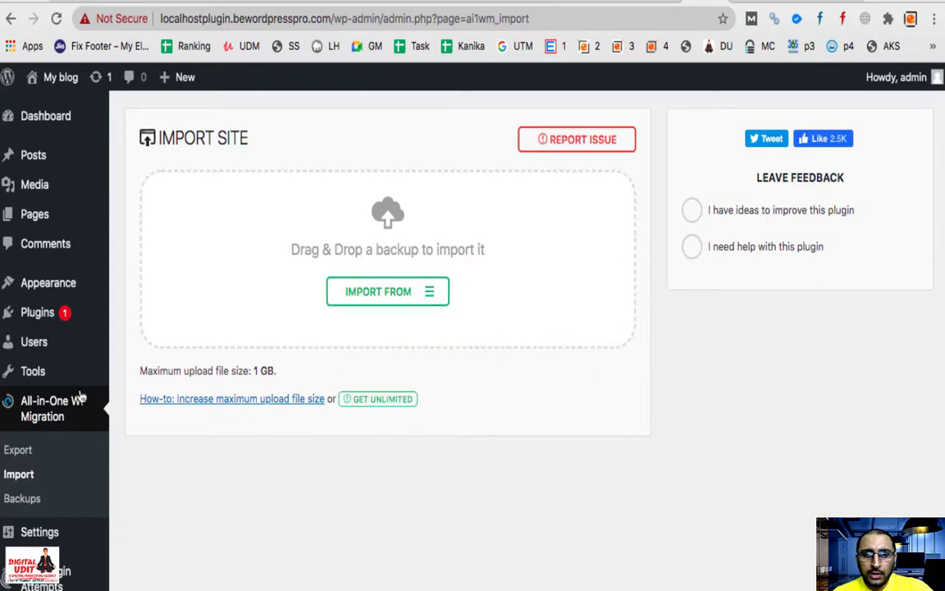
click(22, 499)
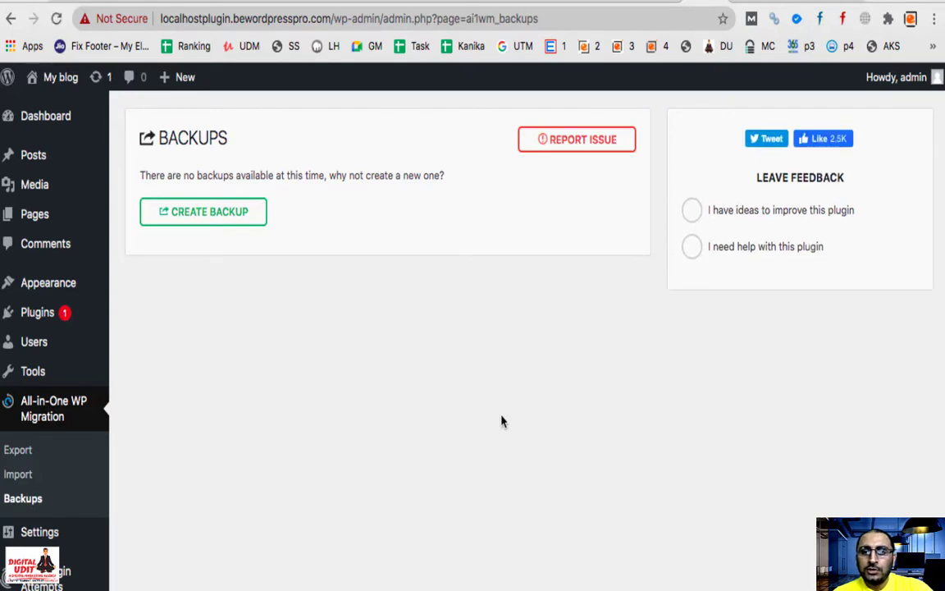
click(592, 7)
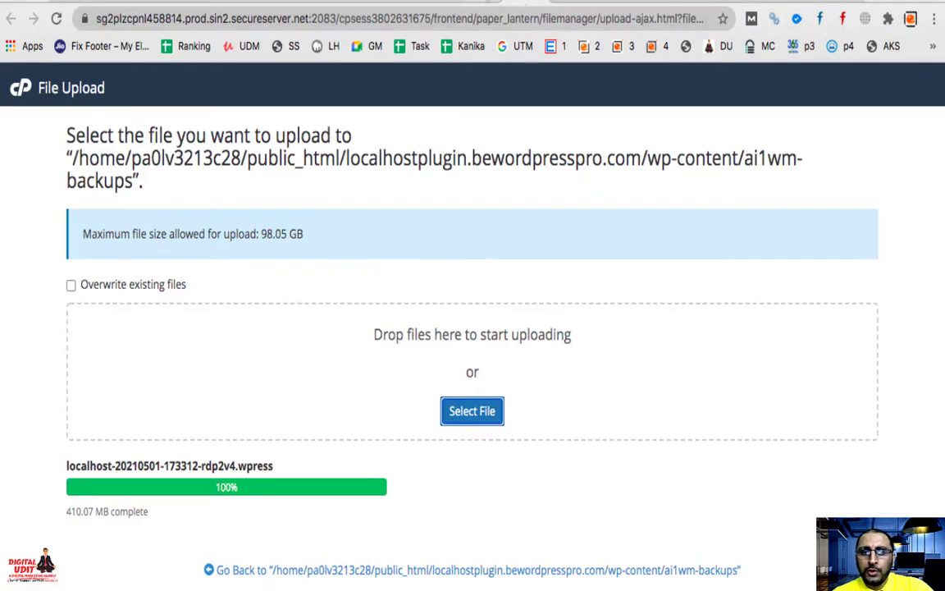
key(super+w)
click(529, 194)
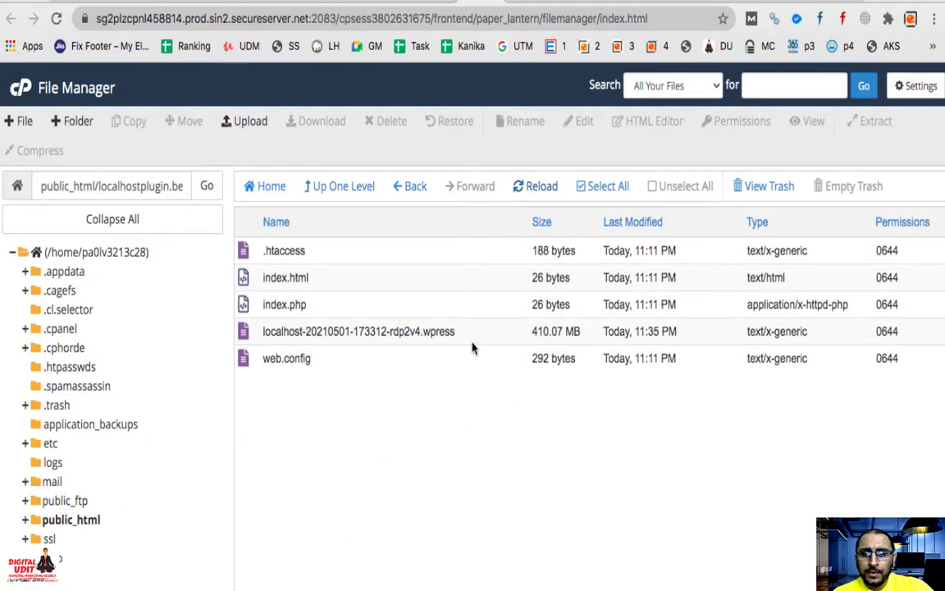
Step: Try restoring the uploaded .wpress from the Backups page and dismiss the paid-extension notice
click(656, 4)
click(631, 4)
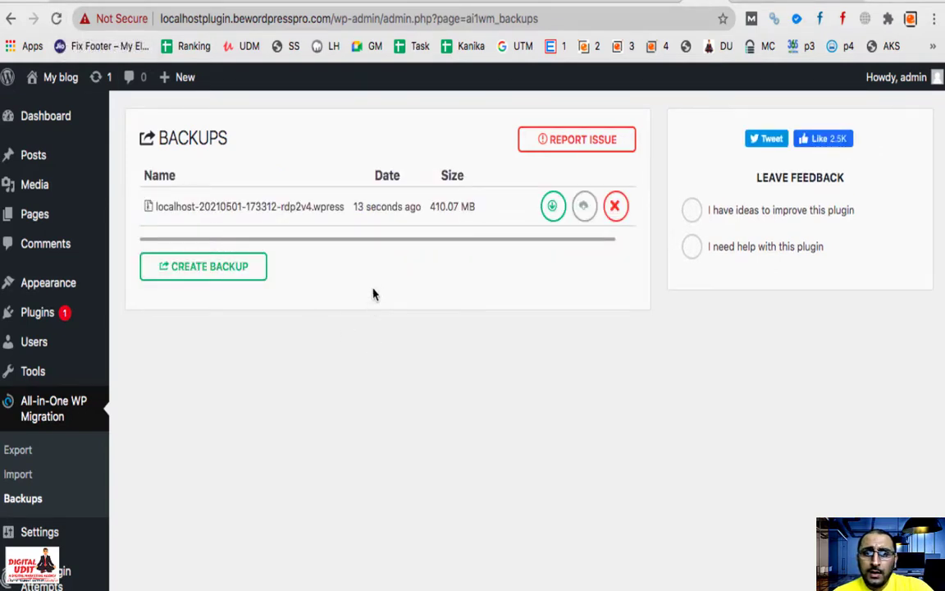
click(556, 215)
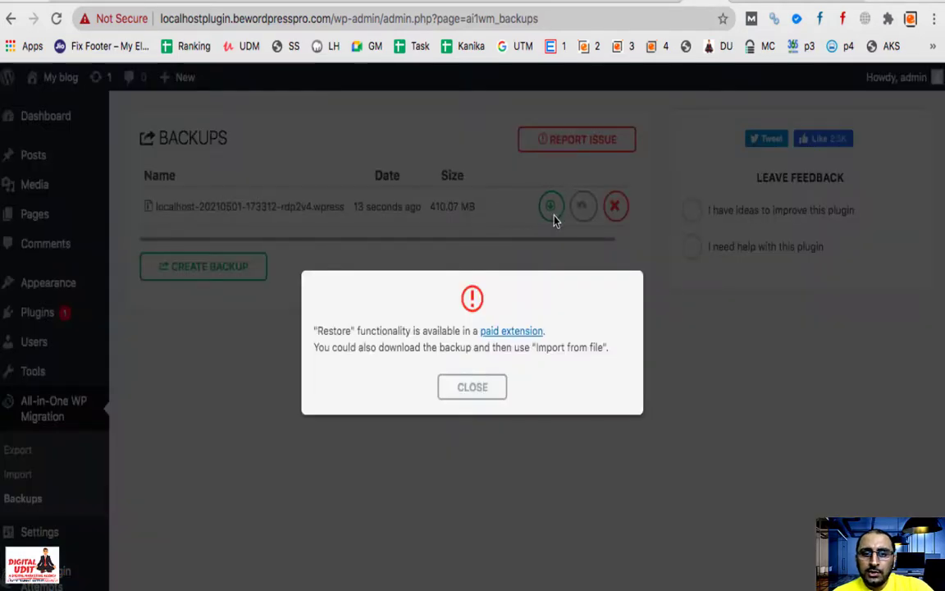
scroll(420, 345, up, 5)
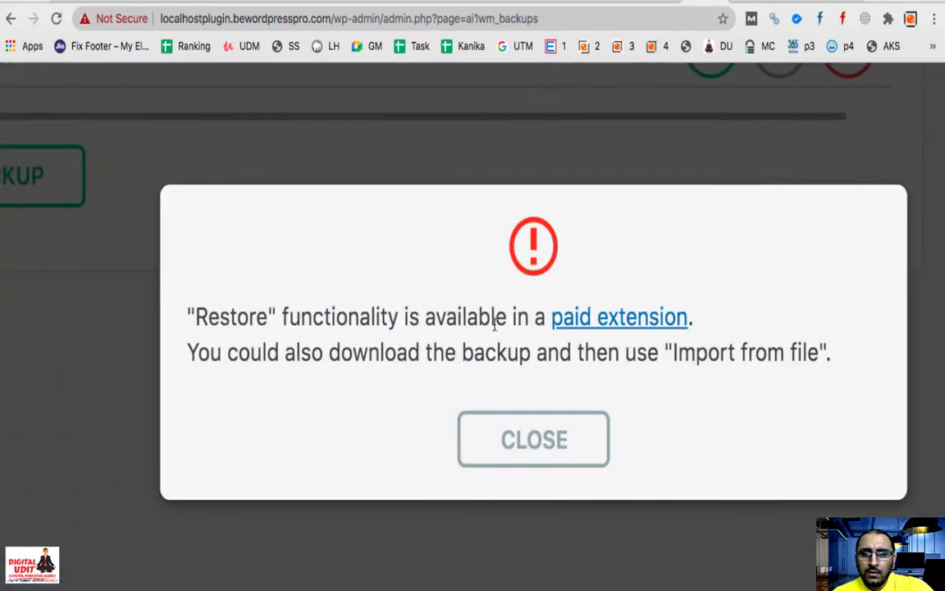
scroll(413, 395, down, 5)
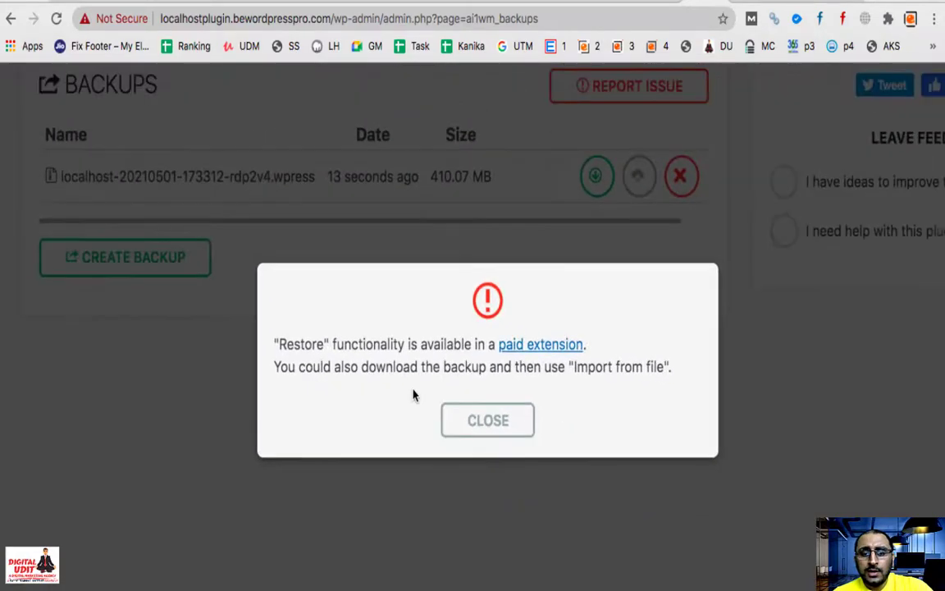
scroll(413, 395, down, 3)
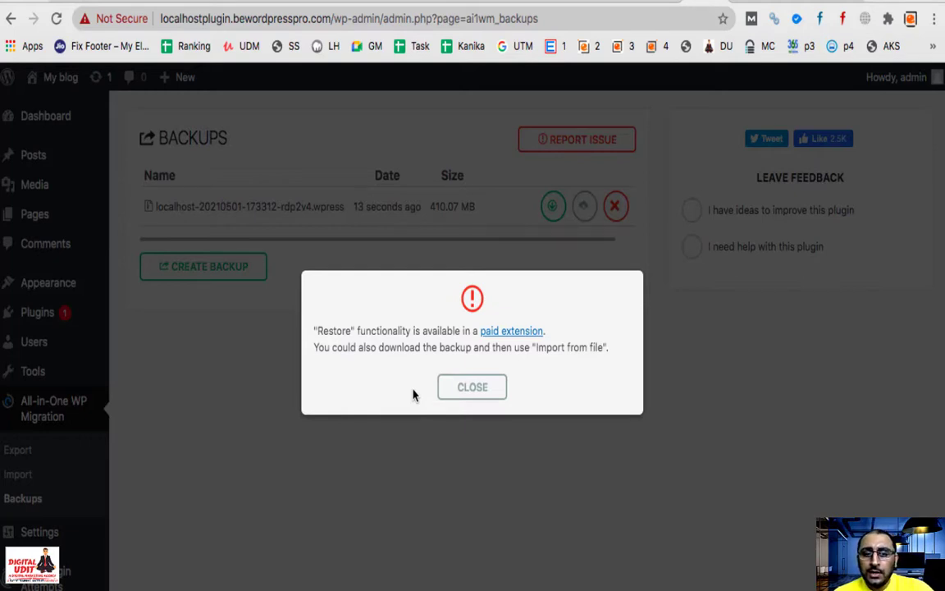
click(469, 389)
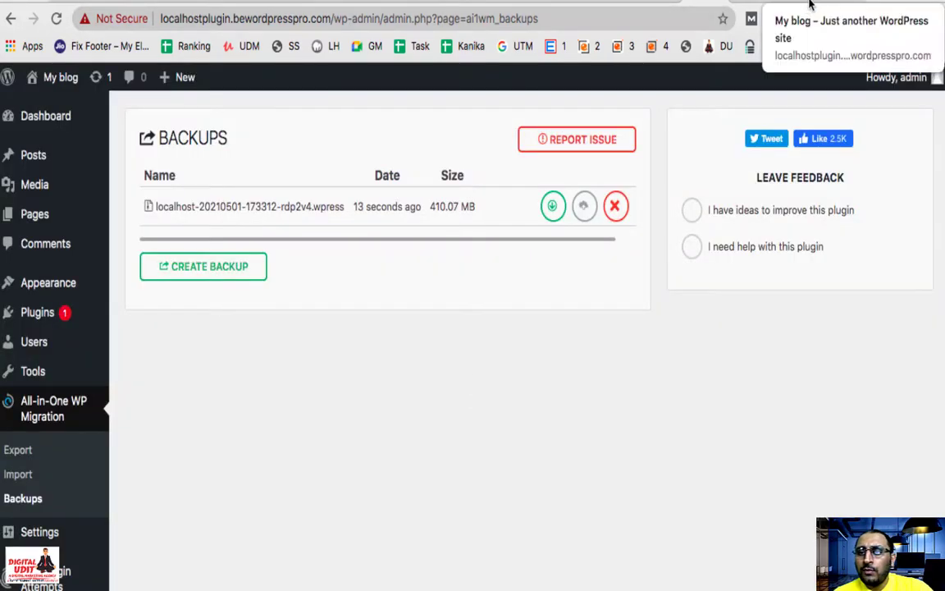
click(853, 4)
Step: Scroll the elharony.com article to the 'To fix it' list about installing plugin V6.77 via FTP
scroll(435, 375, down, 5)
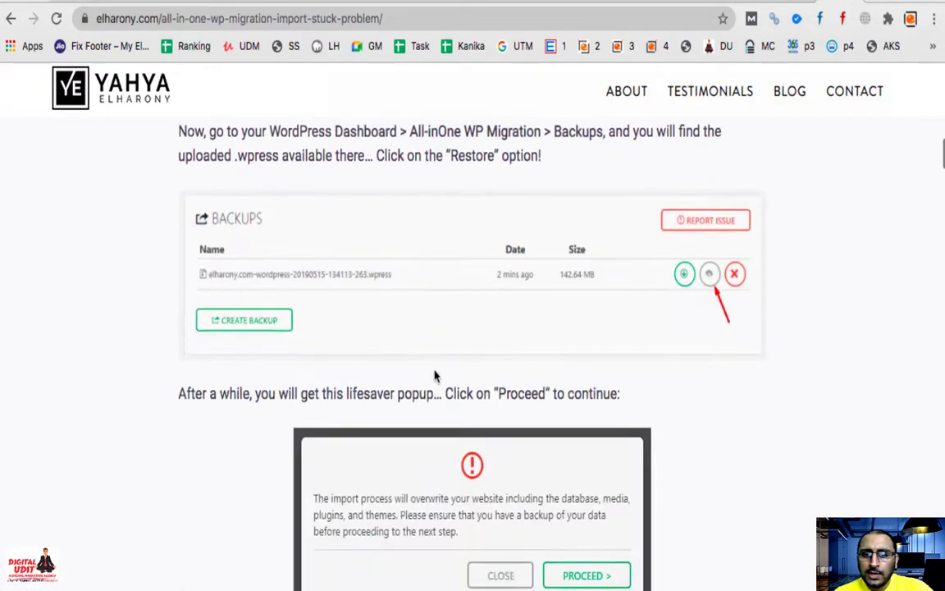
scroll(435, 376, down, 5)
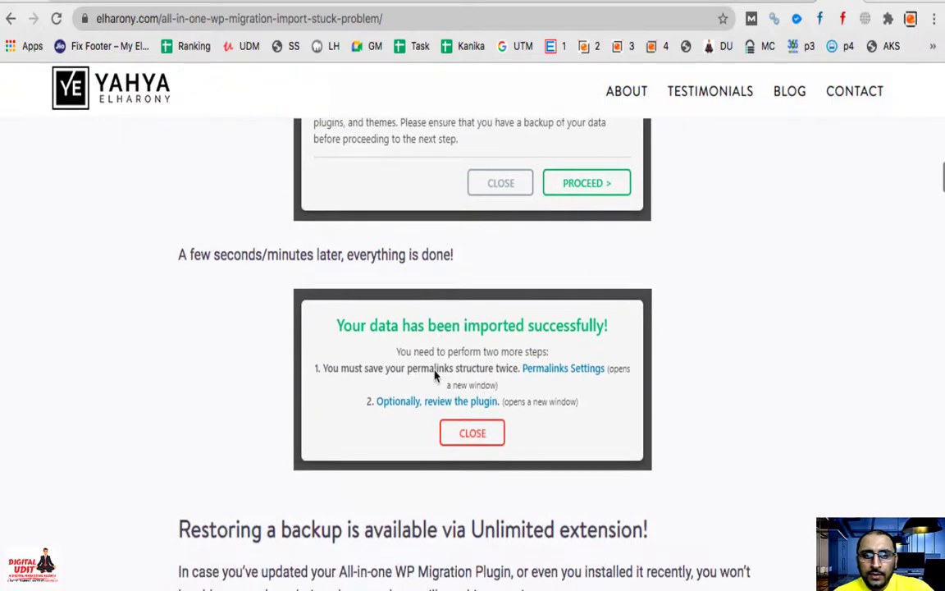
scroll(435, 375, up, 3)
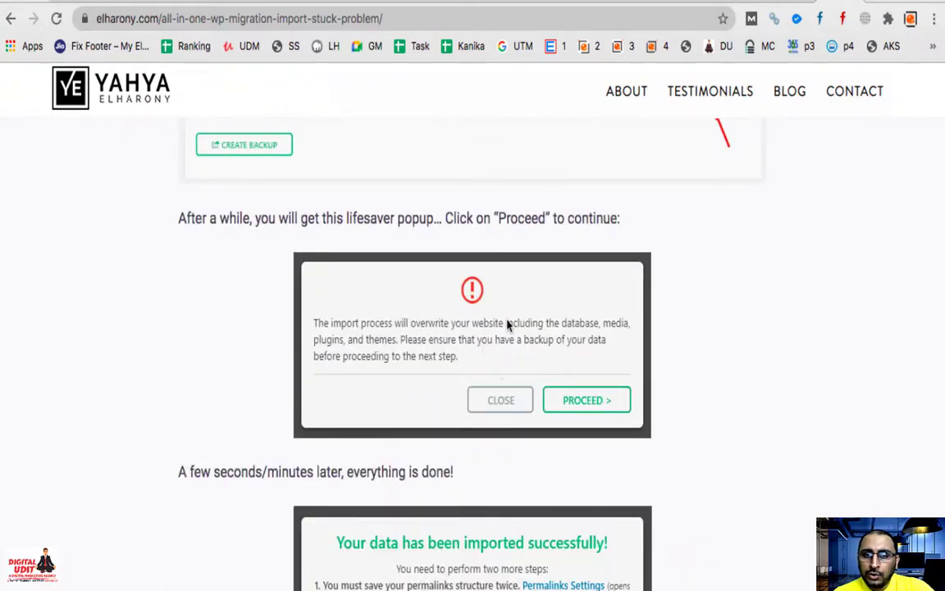
scroll(507, 324, up, 4)
scroll(525, 386, down, 4)
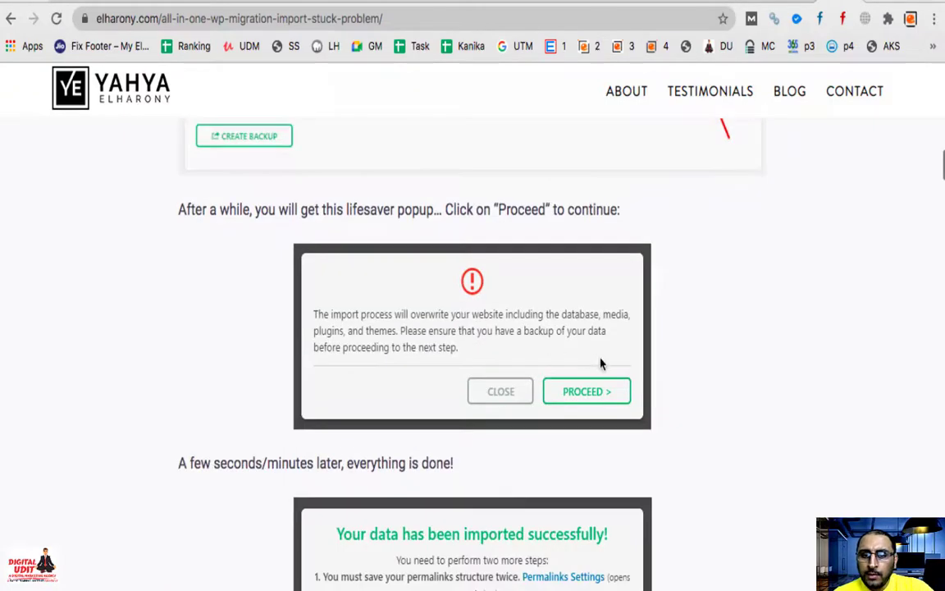
scroll(605, 406, down, 3)
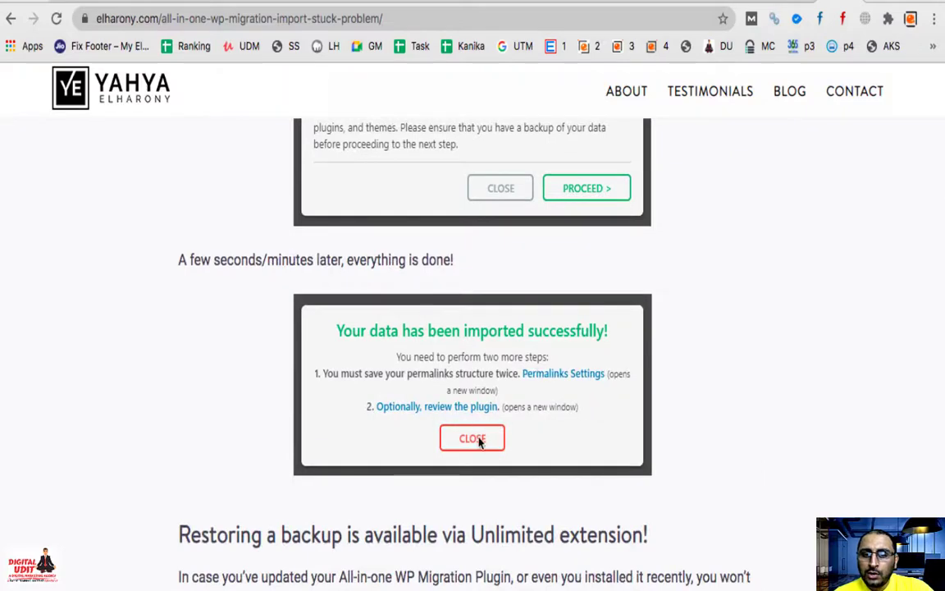
scroll(486, 438, down, 2)
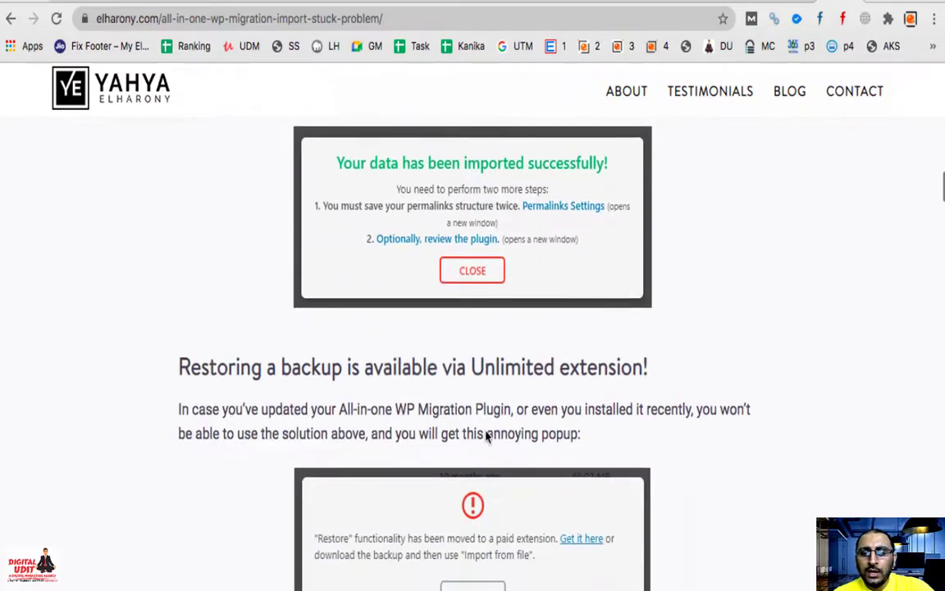
scroll(487, 433, down, 4)
scroll(490, 344, up, 5)
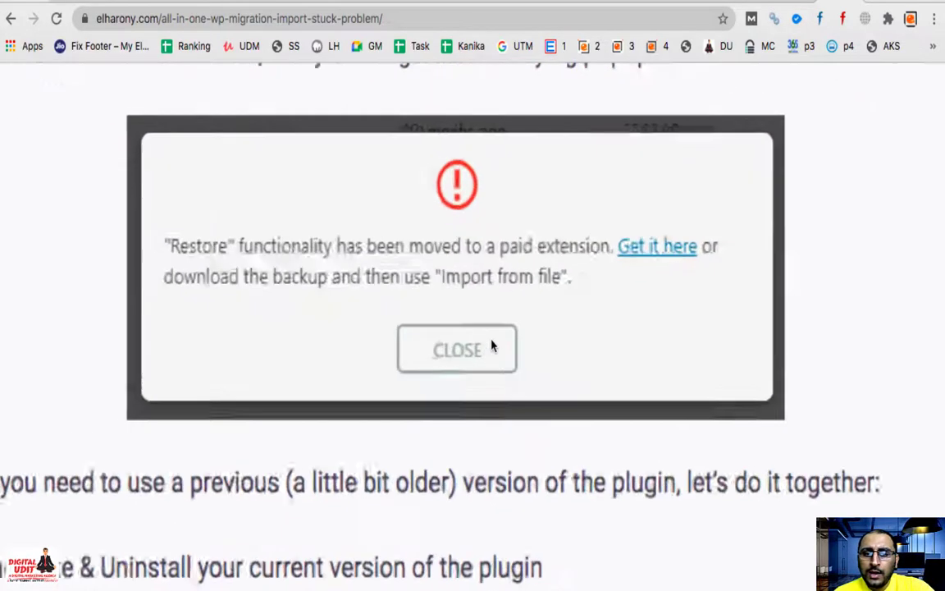
scroll(402, 331, down, 5)
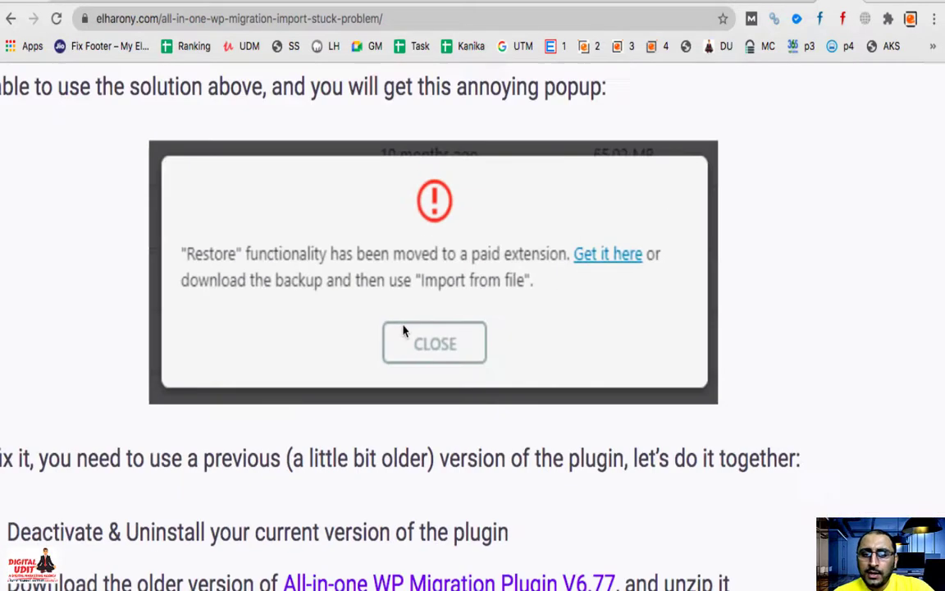
scroll(403, 331, down, 3)
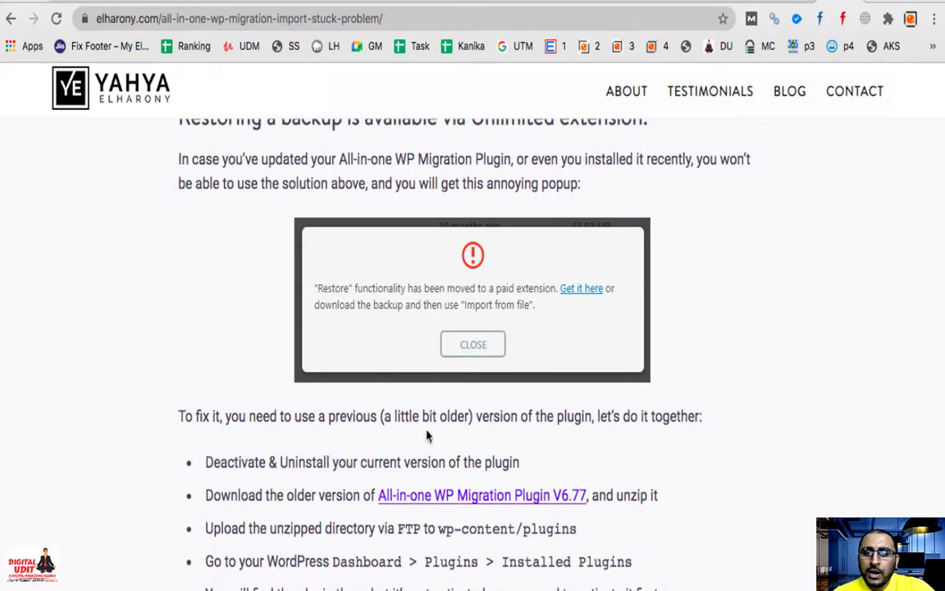
scroll(426, 436, down, 3)
scroll(291, 416, up, 1)
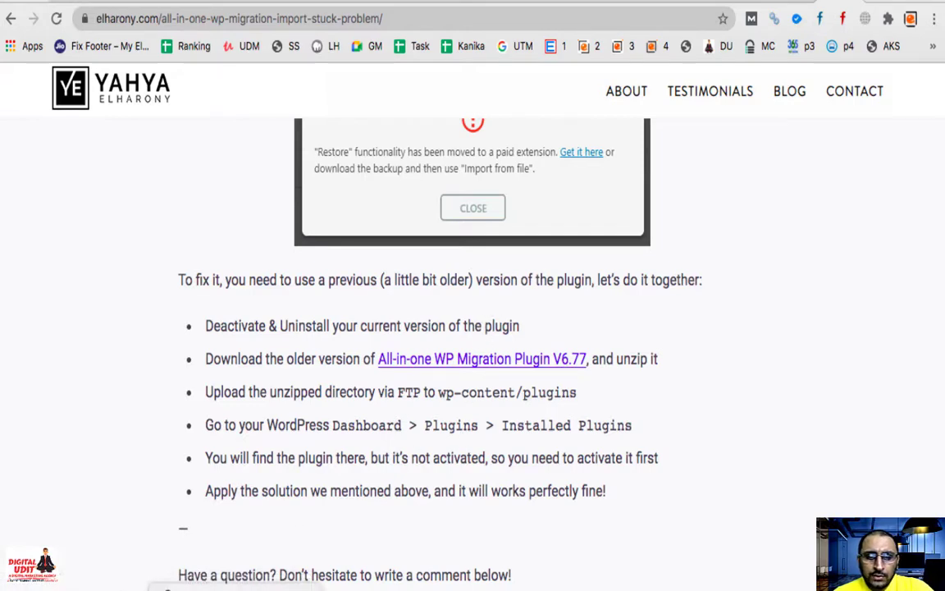
key(super+Tab)
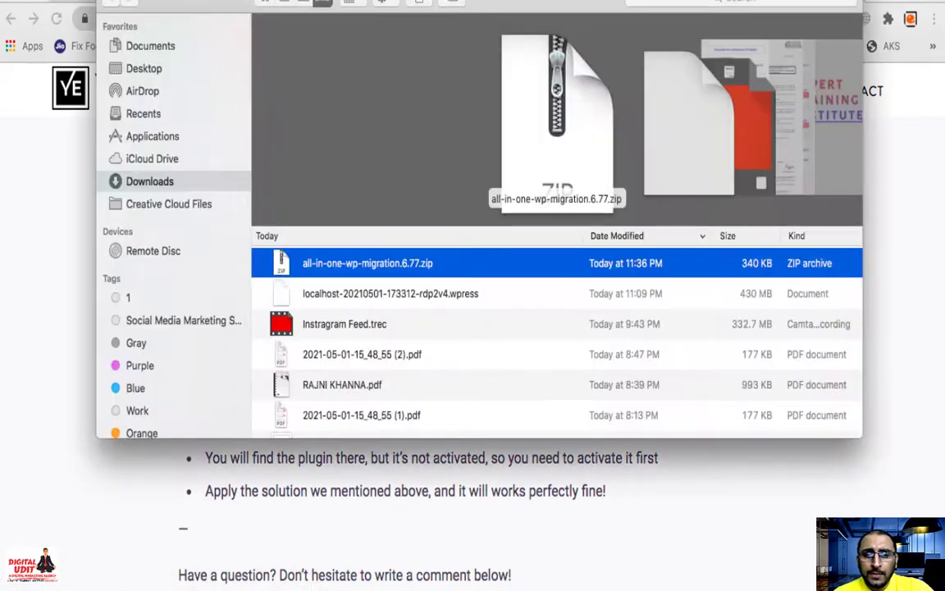
double_click(391, 270)
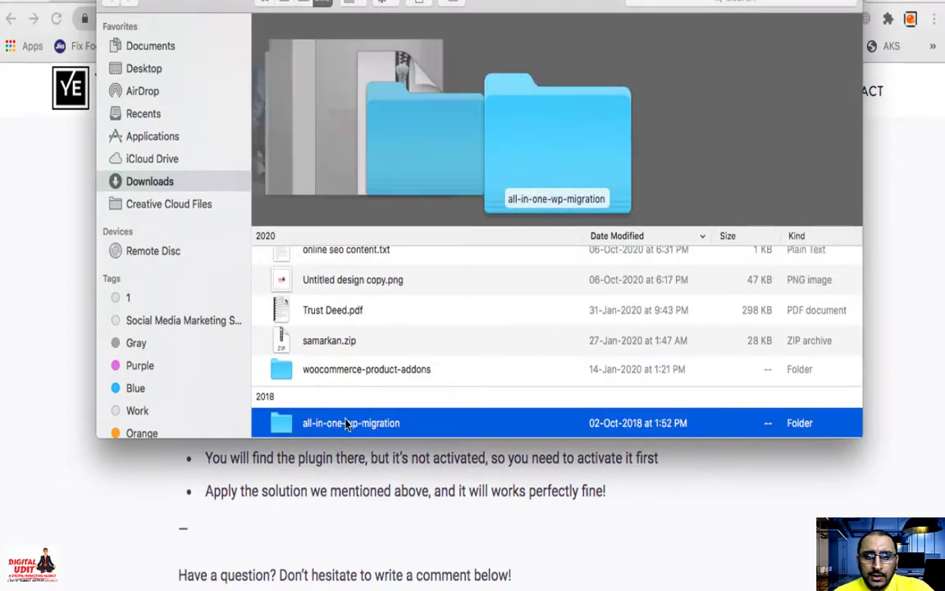
double_click(346, 424)
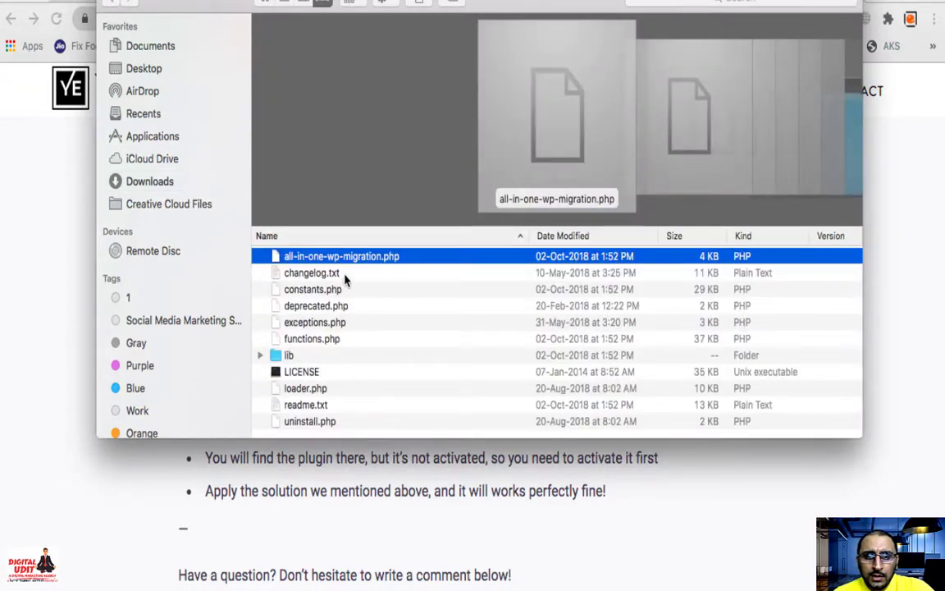
scroll(342, 289, down, 1)
click(98, 5)
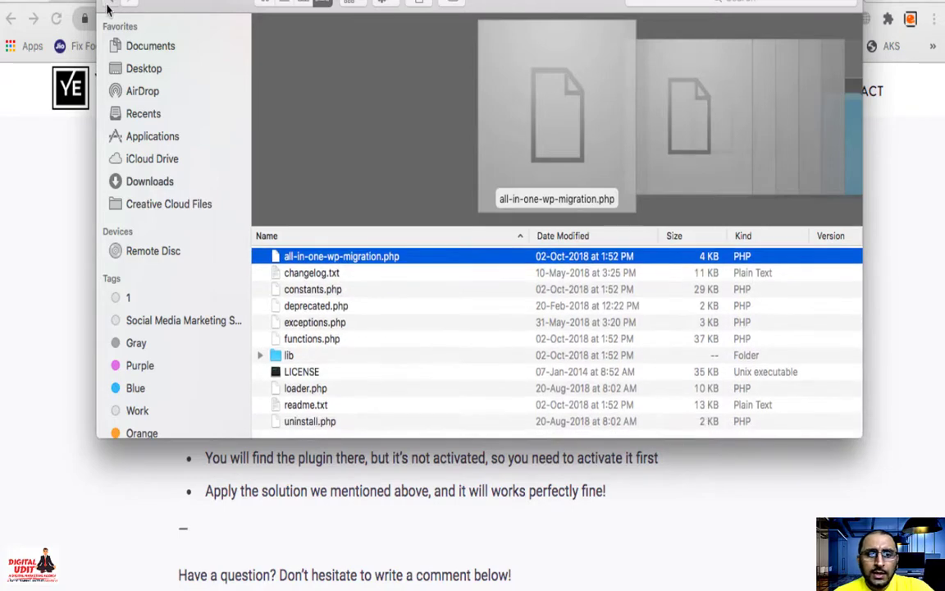
scroll(361, 287, up, 15)
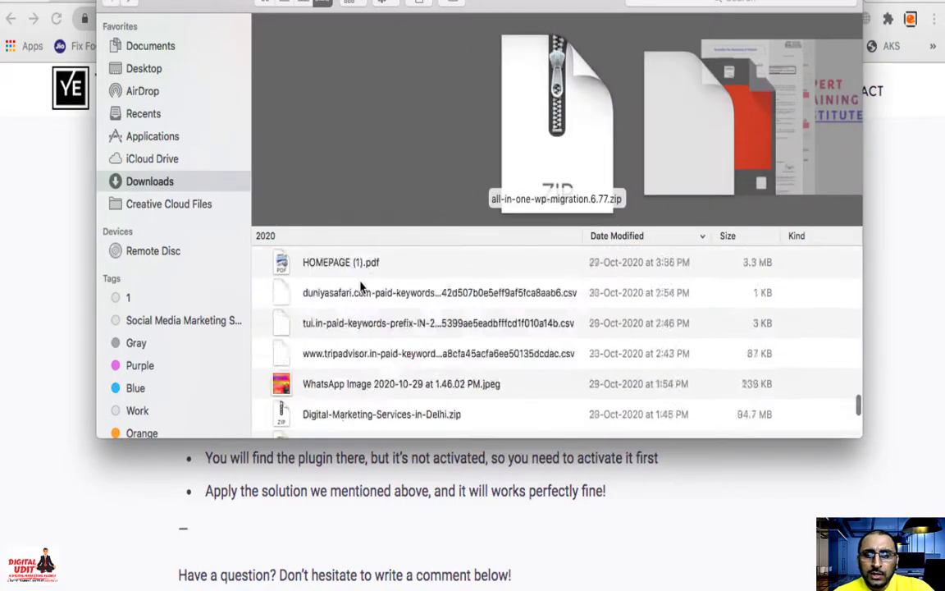
scroll(361, 287, up, 10)
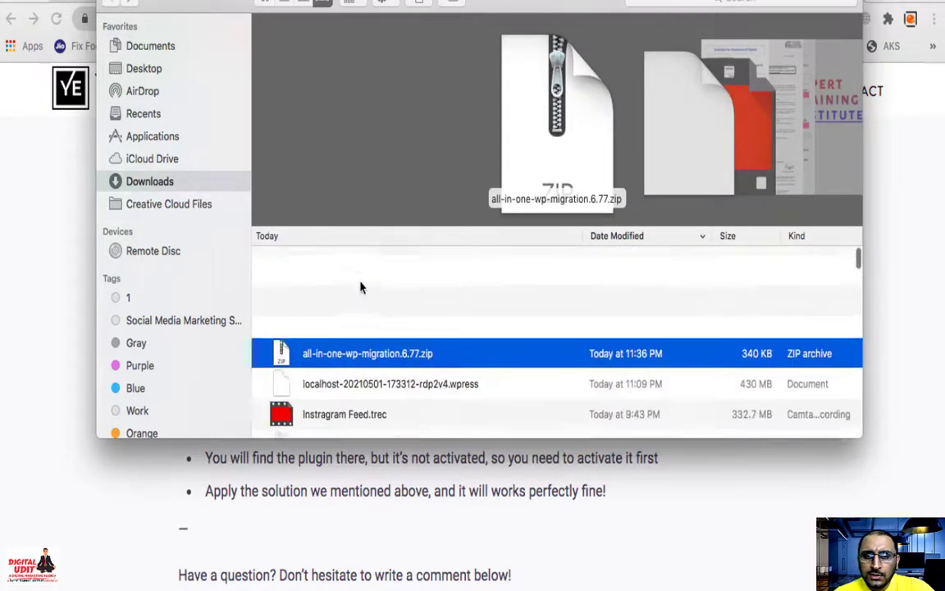
click(50, 311)
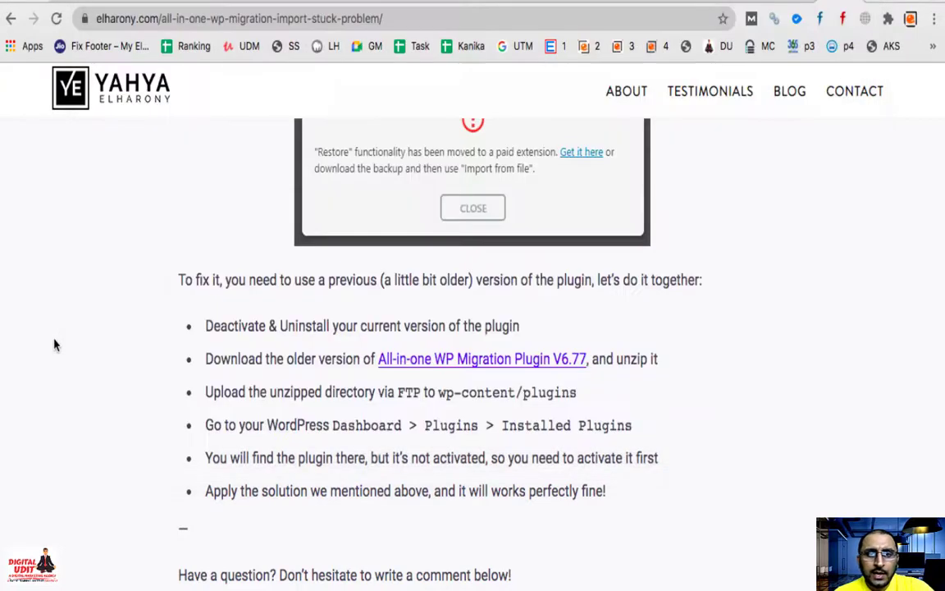
Step: In File Manager, move up from ai1wm-backups to wp-content and open the plugins folder
key(ctrl+Tab)
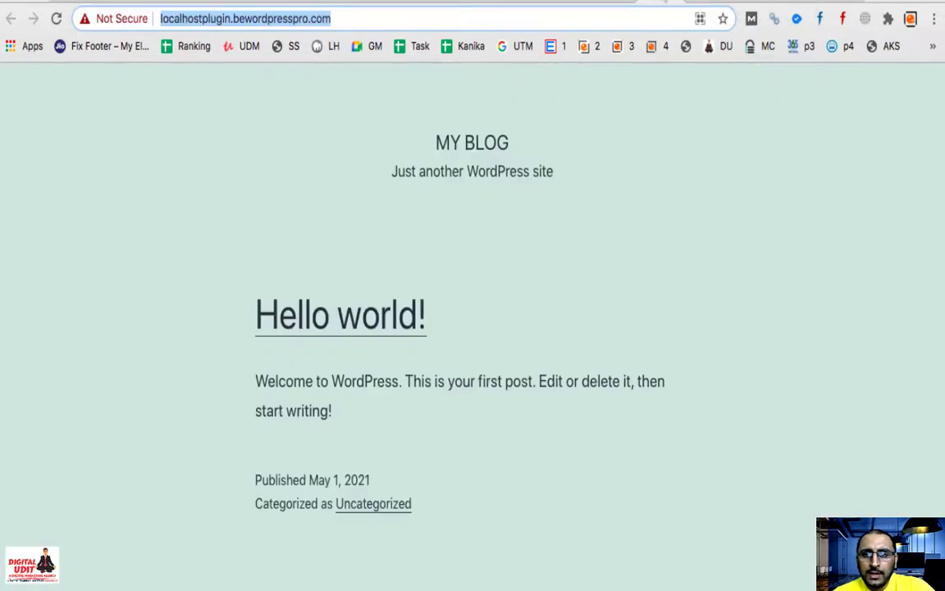
click(709, 4)
mouse_move(48, 319)
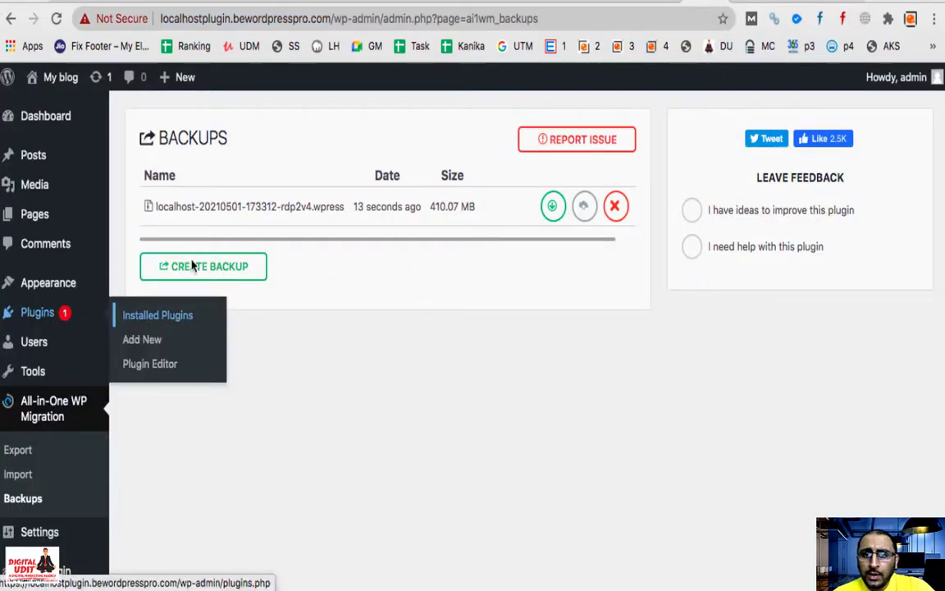
click(481, 3)
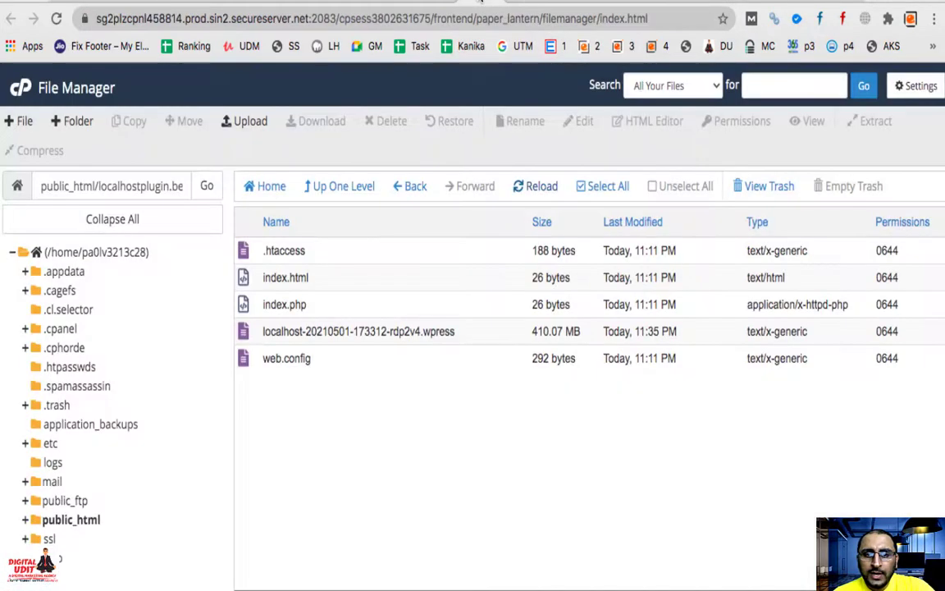
click(342, 190)
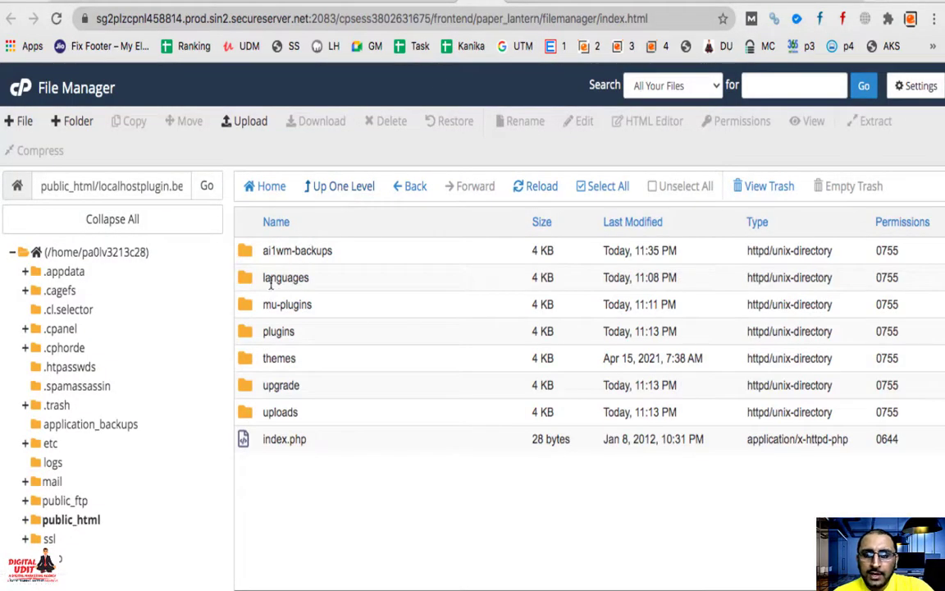
double_click(248, 336)
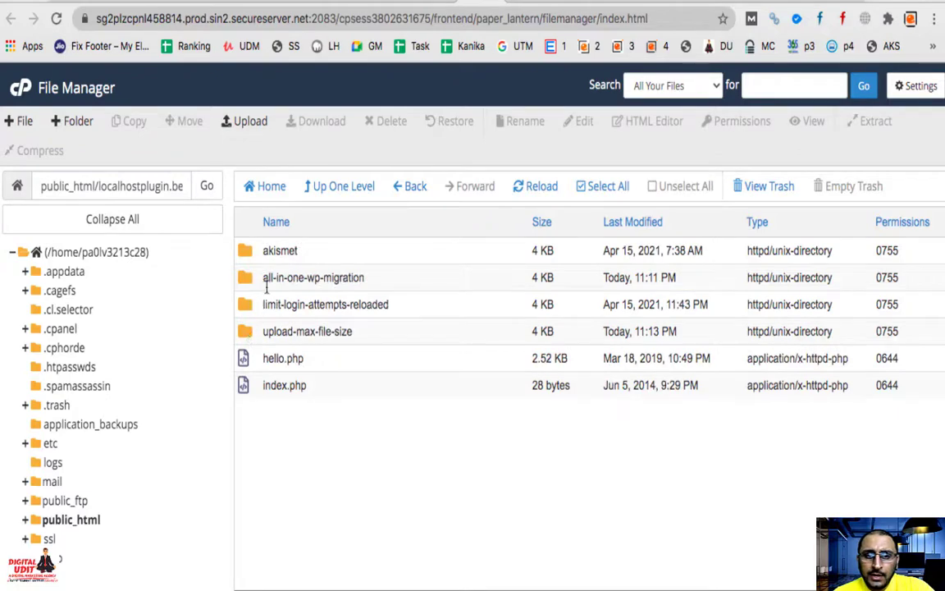
Step: Upload all-in-one-wp-migration.6.77.zip from the computer into the plugins folder
click(242, 121)
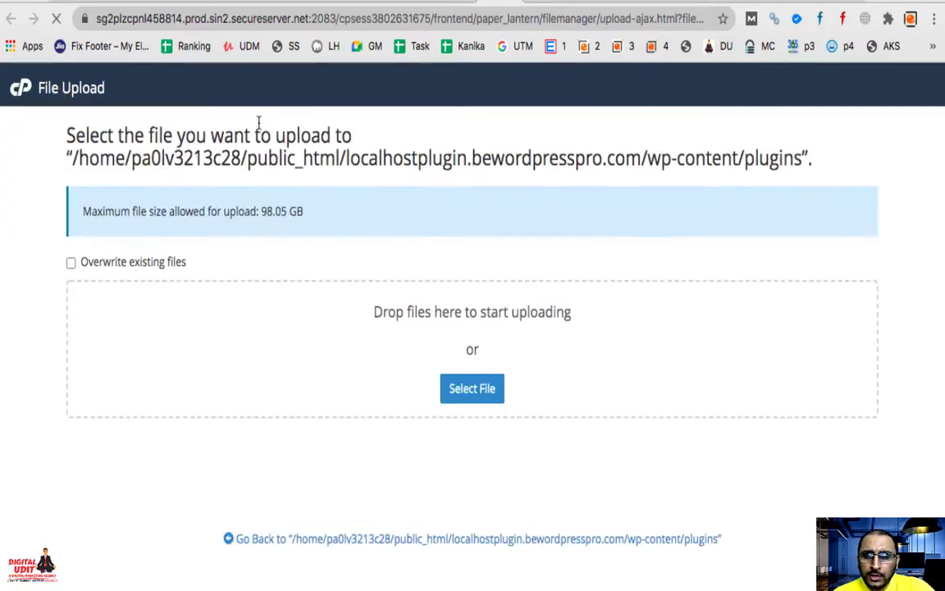
click(470, 398)
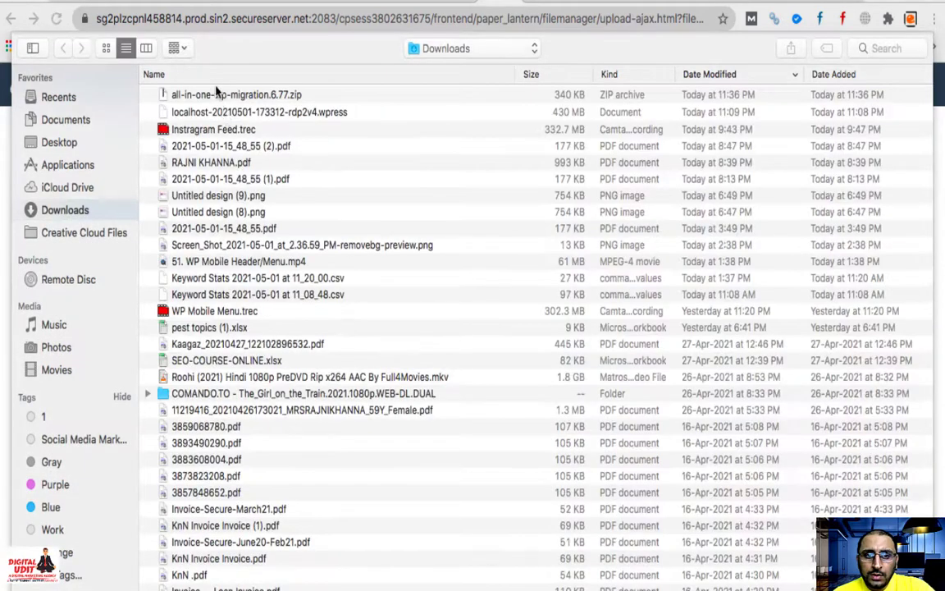
click(218, 95)
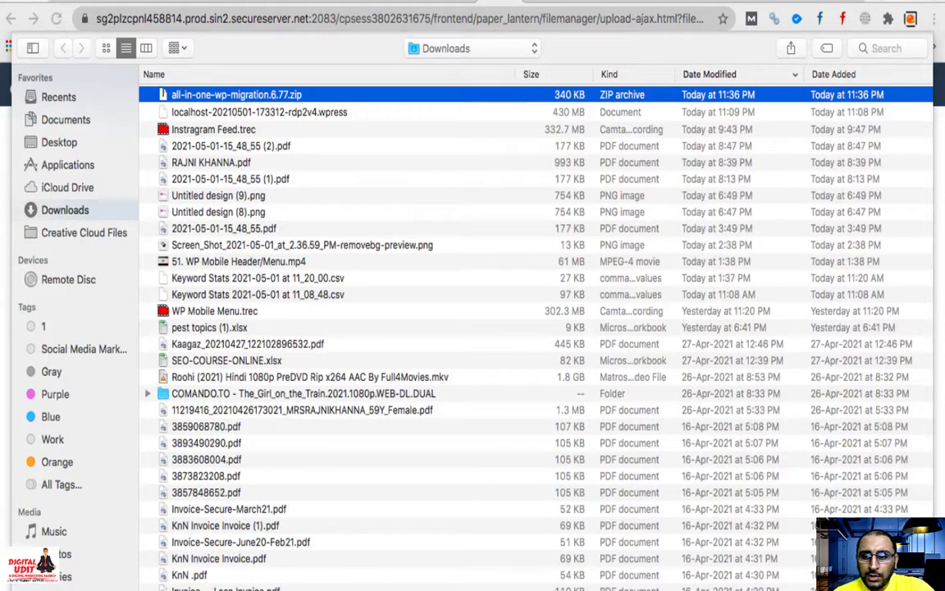
key(Return)
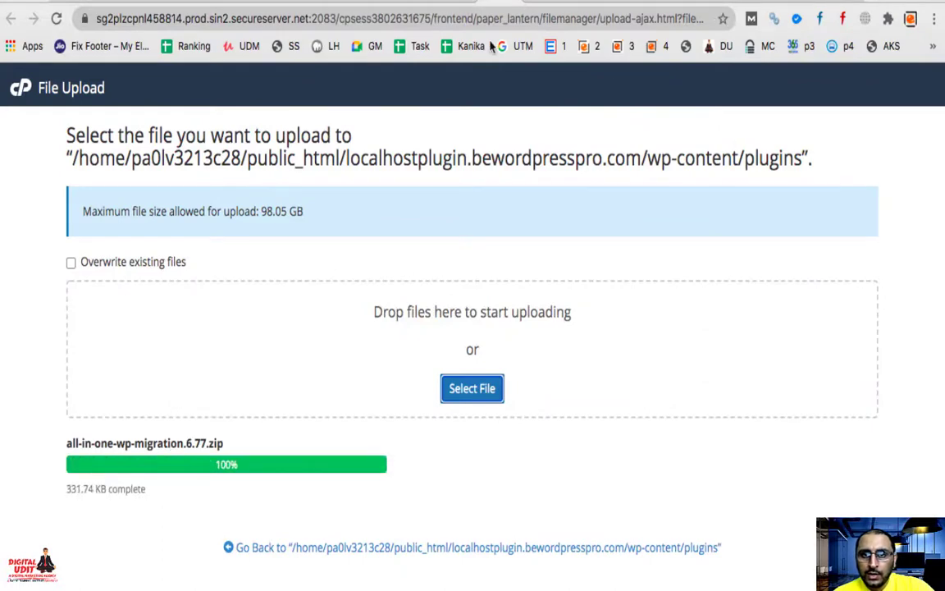
click(422, 6)
click(541, 187)
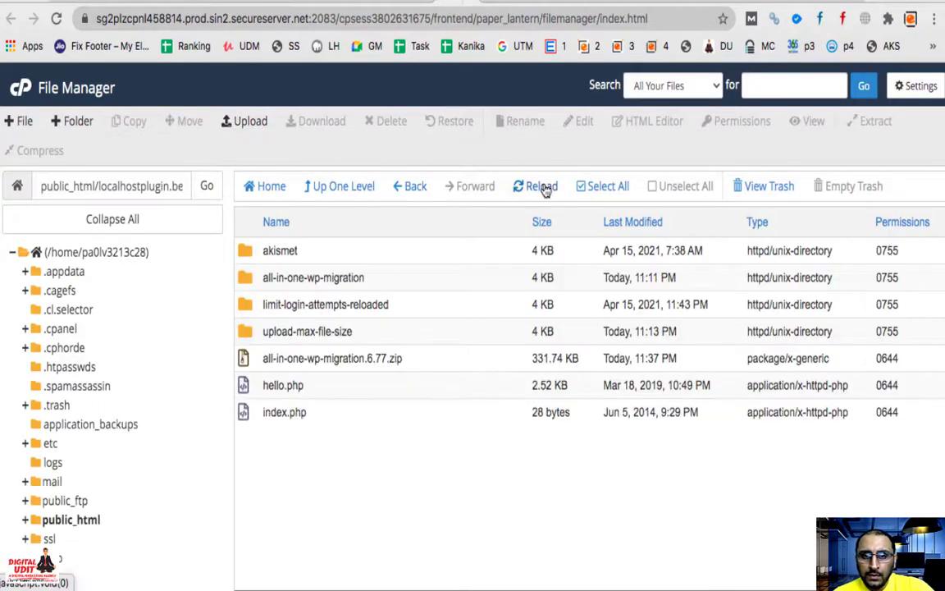
Step: Extract the 6.77 zip in the plugins folder so all-in-one-wp-migration appears
click(244, 360)
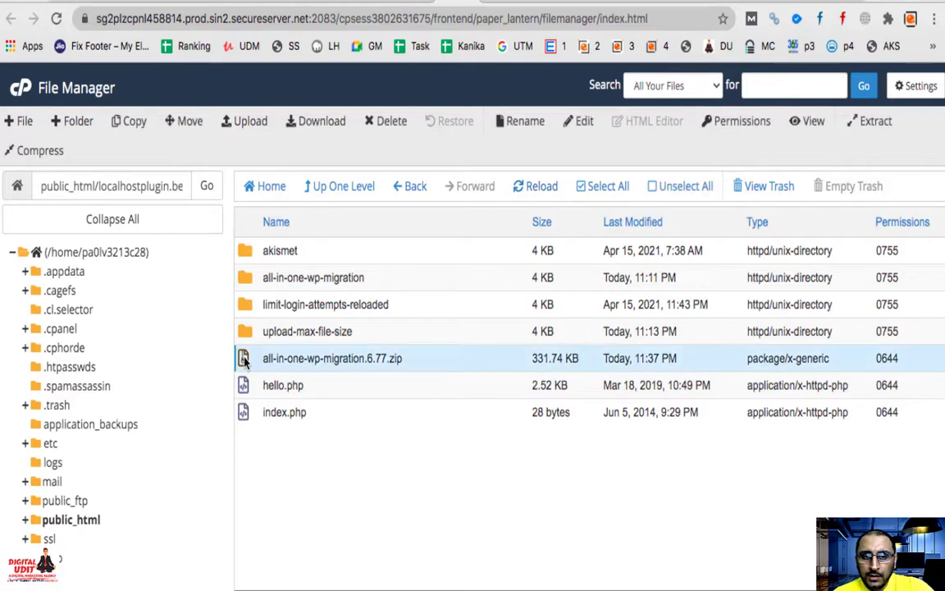
click(876, 122)
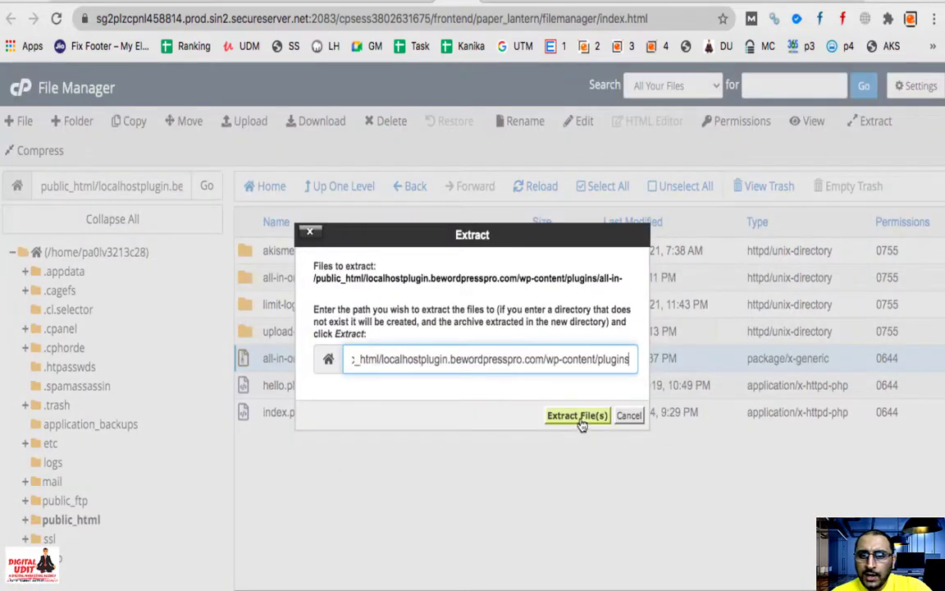
click(577, 416)
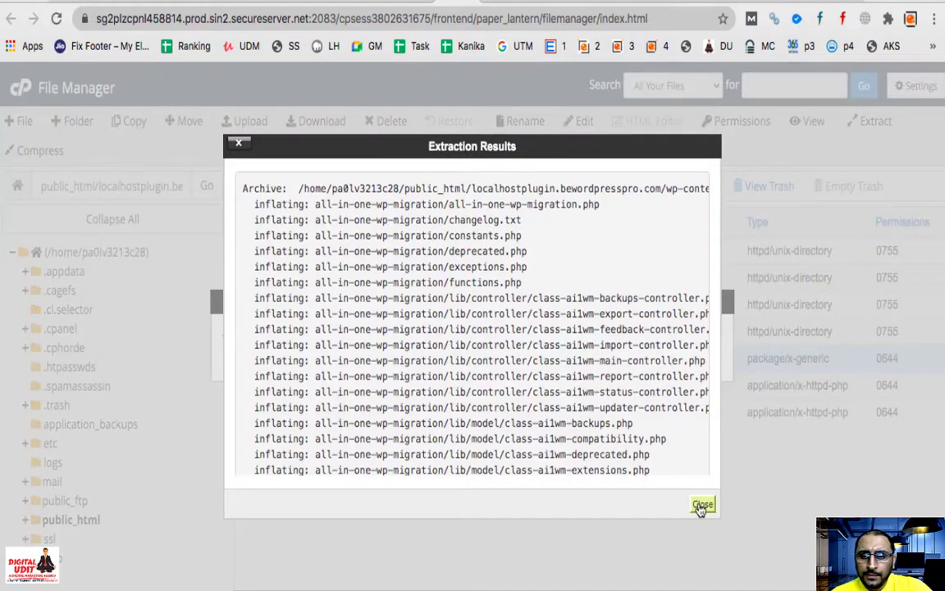
click(702, 504)
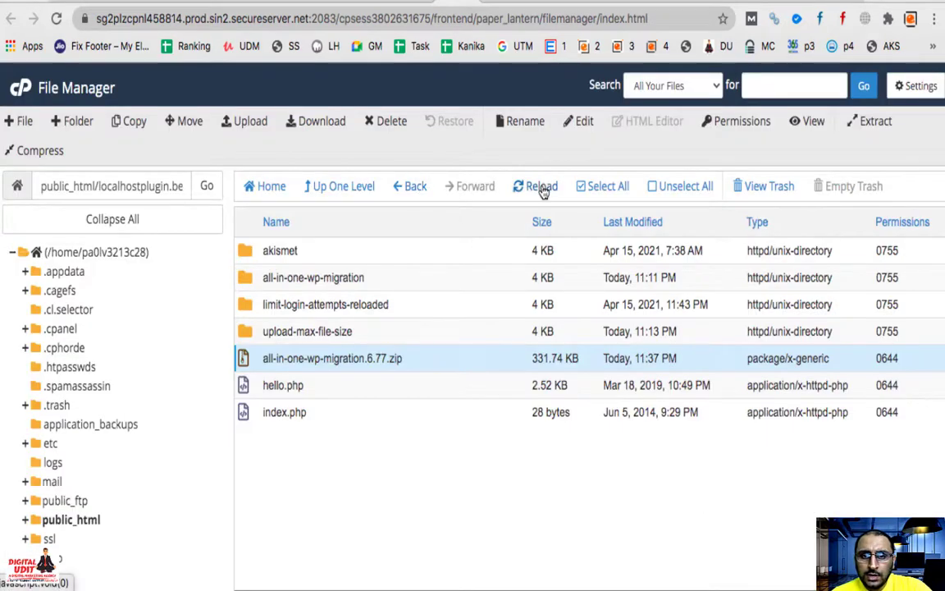
click(542, 187)
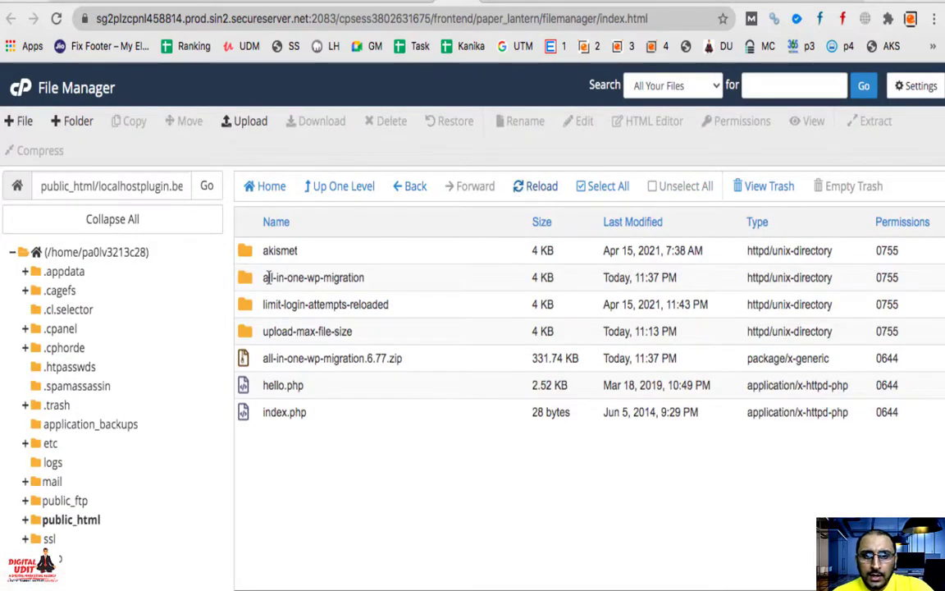
click(596, 5)
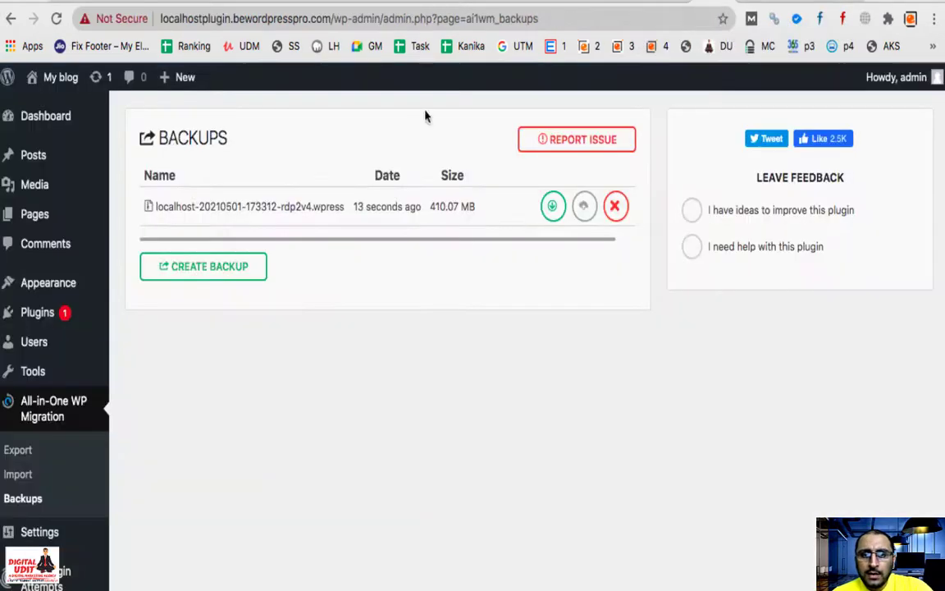
click(57, 19)
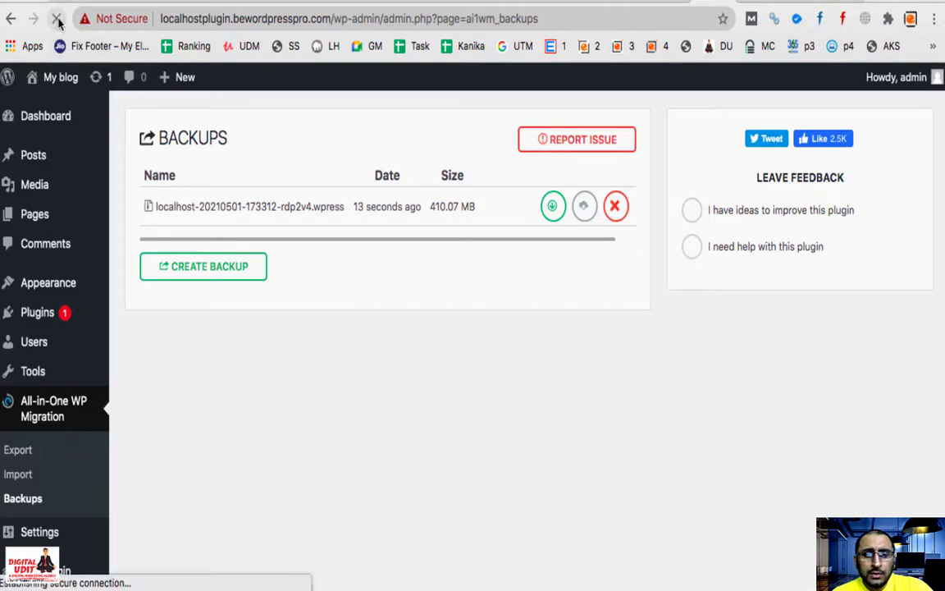
click(565, 212)
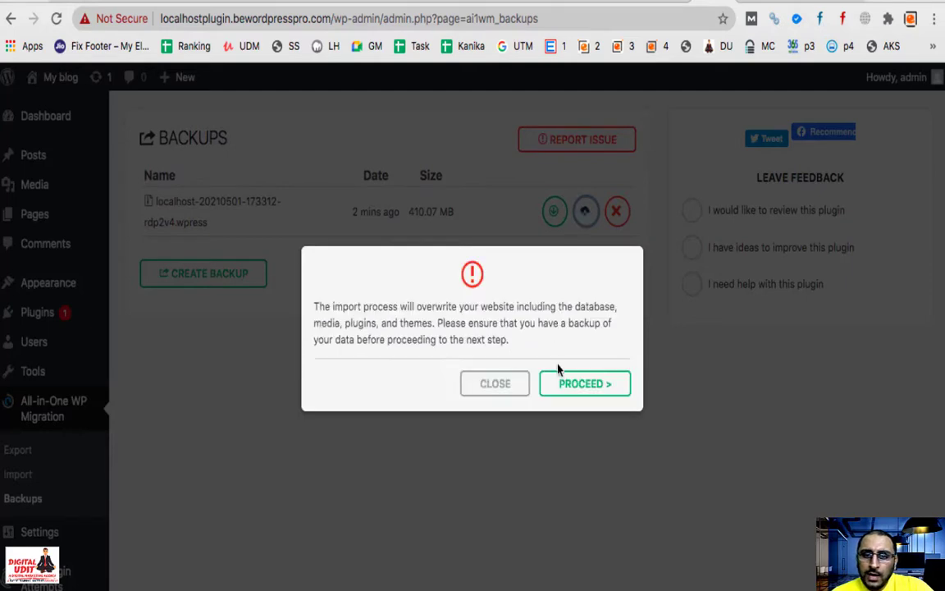
click(594, 389)
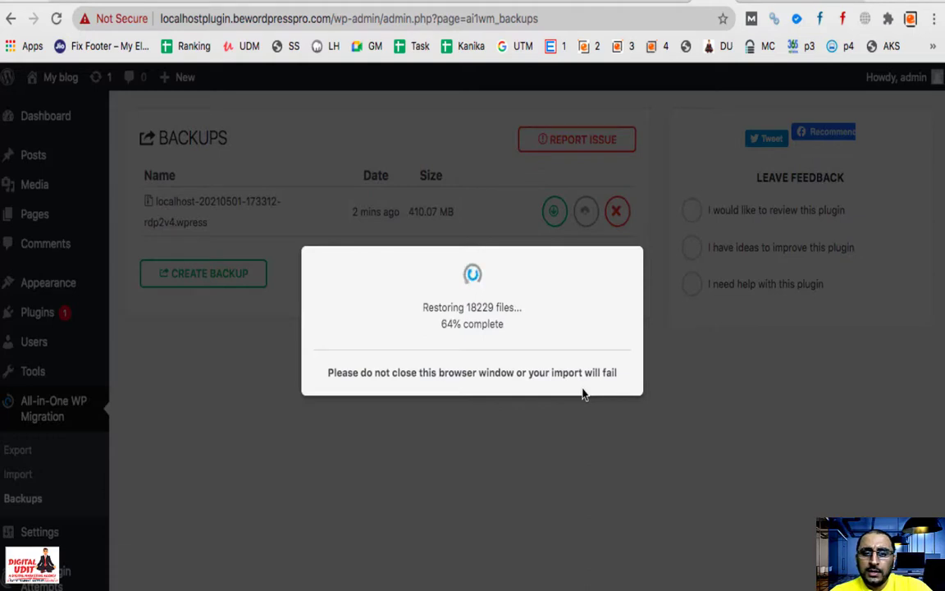
click(482, 381)
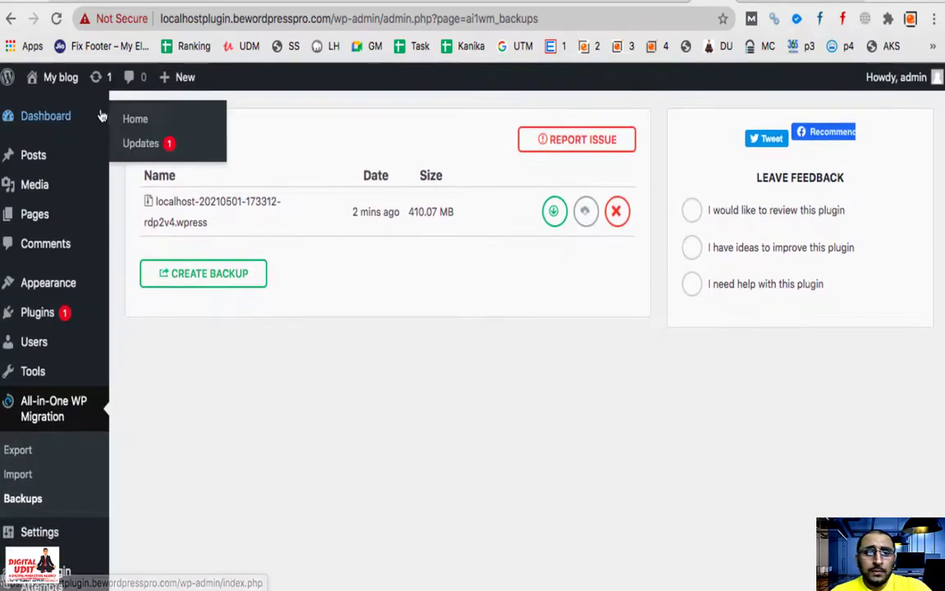
Step: Open the restored site in a new tab from My blog > Visit Site
mouse_move(60, 80)
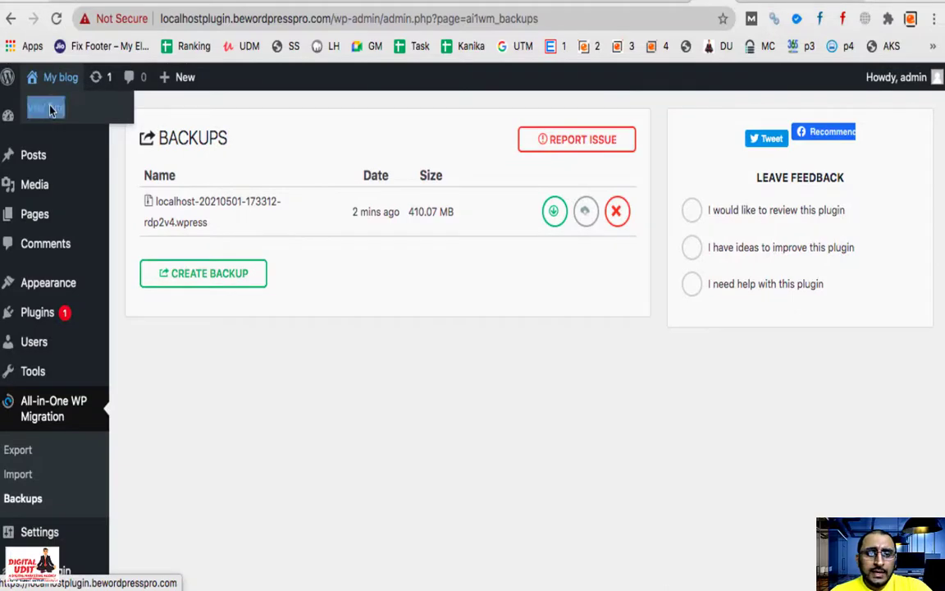
right_click(50, 111)
click(82, 112)
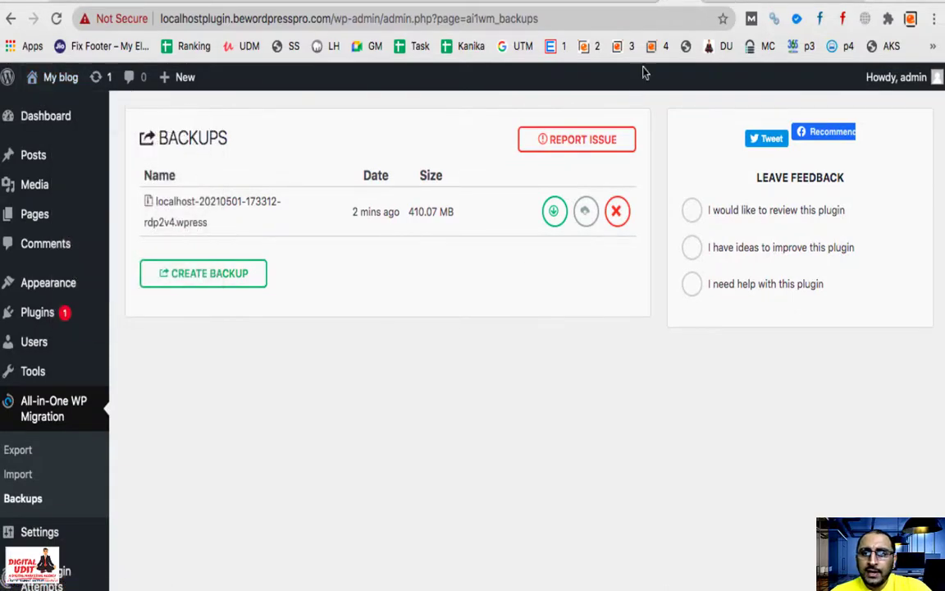
Step: Compare the restored subdomain homepage with the original localhost:8888 Professional Sports Coach site
click(254, 3)
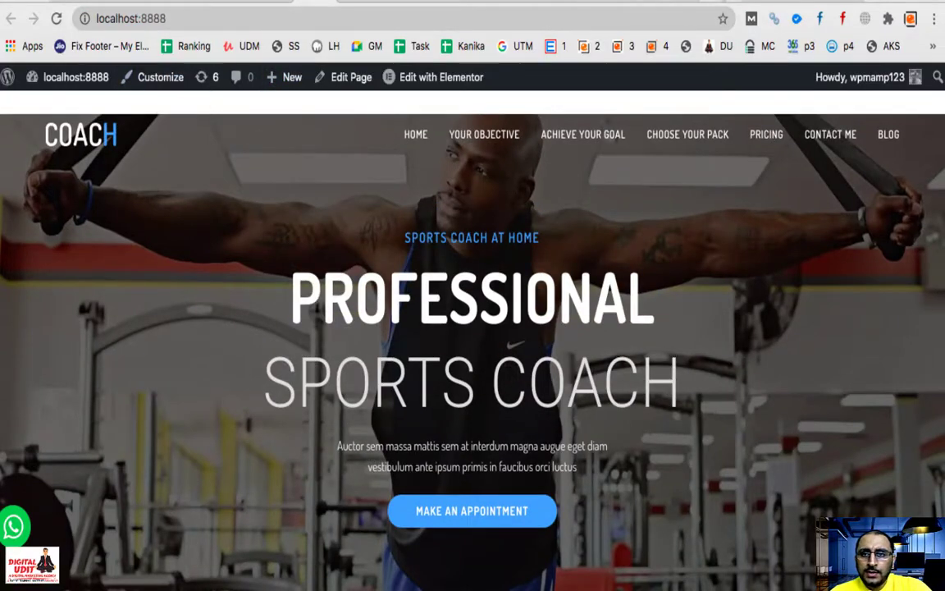
click(638, 3)
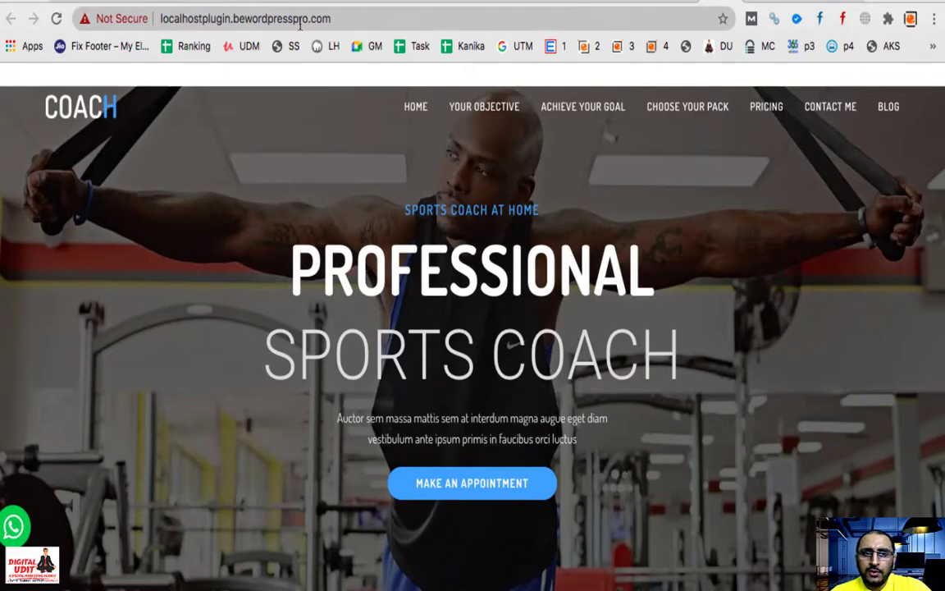
scroll(483, 247, down, 6)
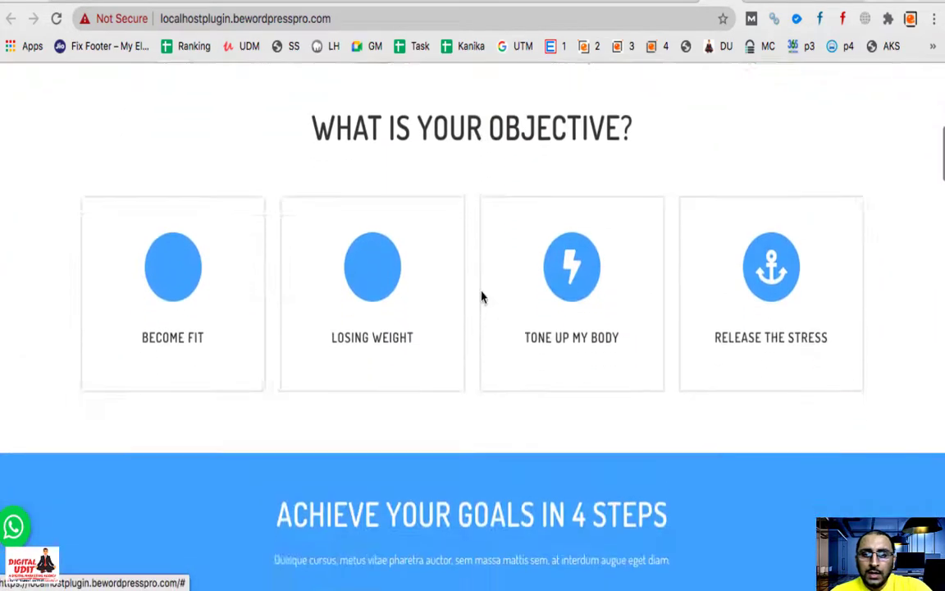
scroll(482, 297, down, 15)
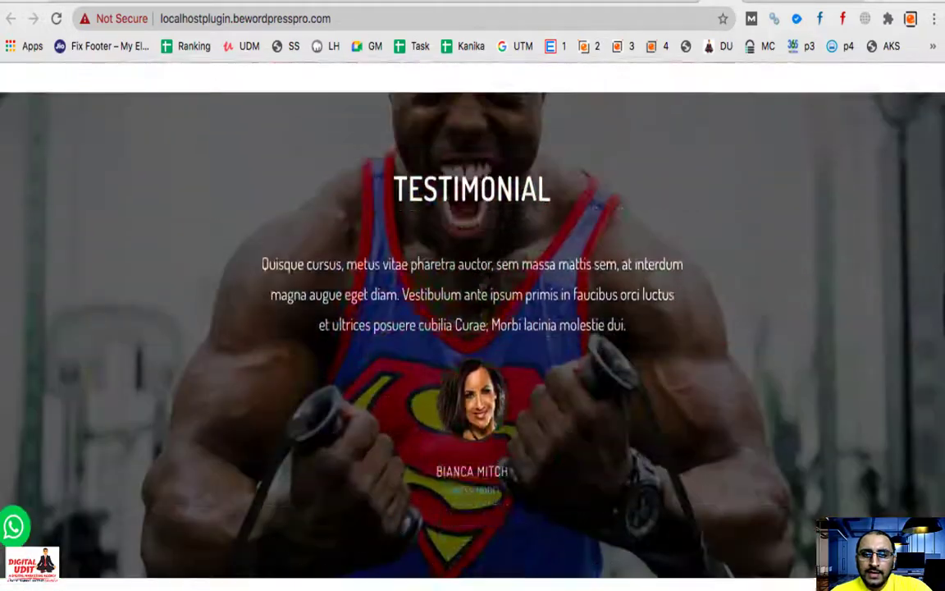
scroll(480, 293, down, 15)
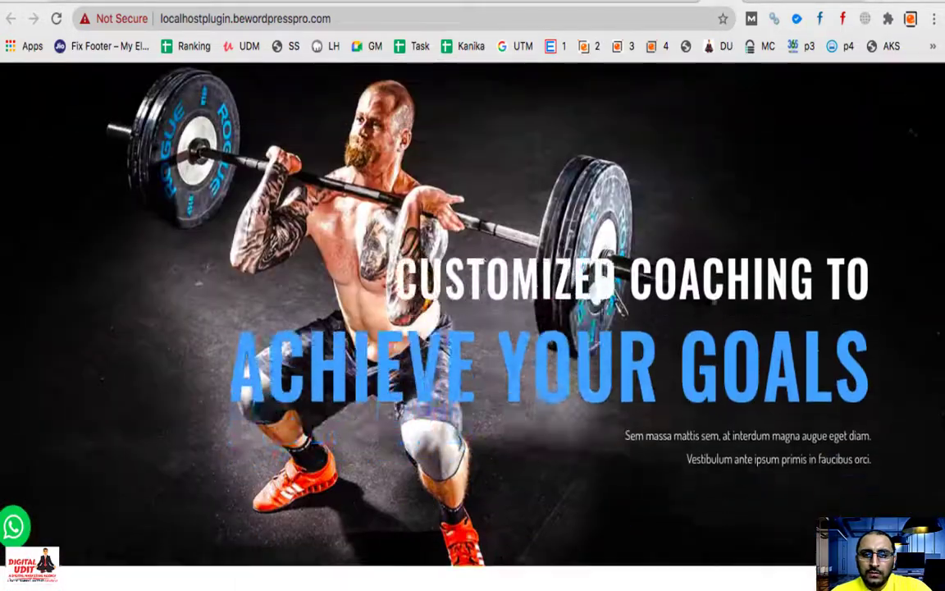
scroll(482, 292, down, 10)
scroll(482, 298, up, 4)
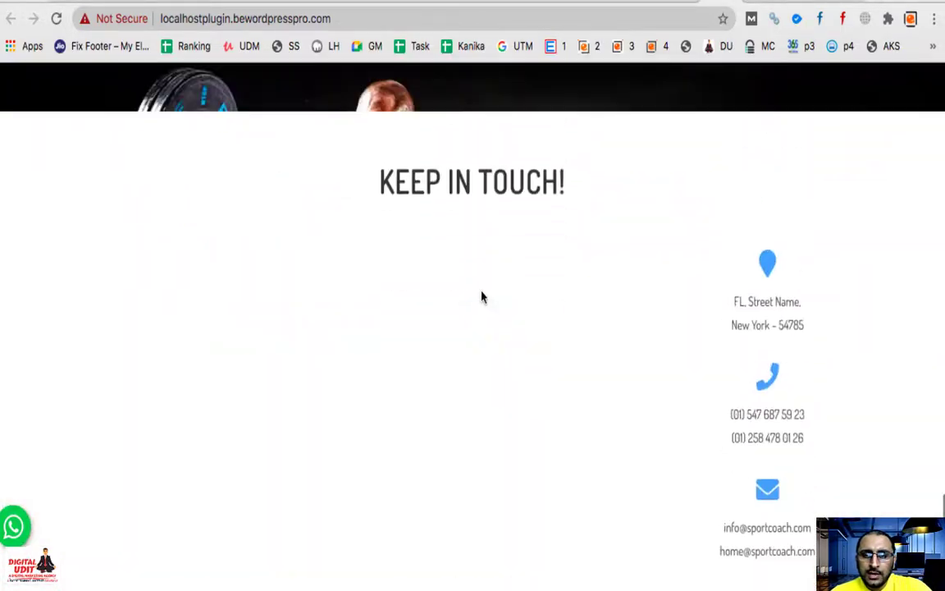
scroll(481, 297, down, 5)
scroll(481, 296, up, 15)
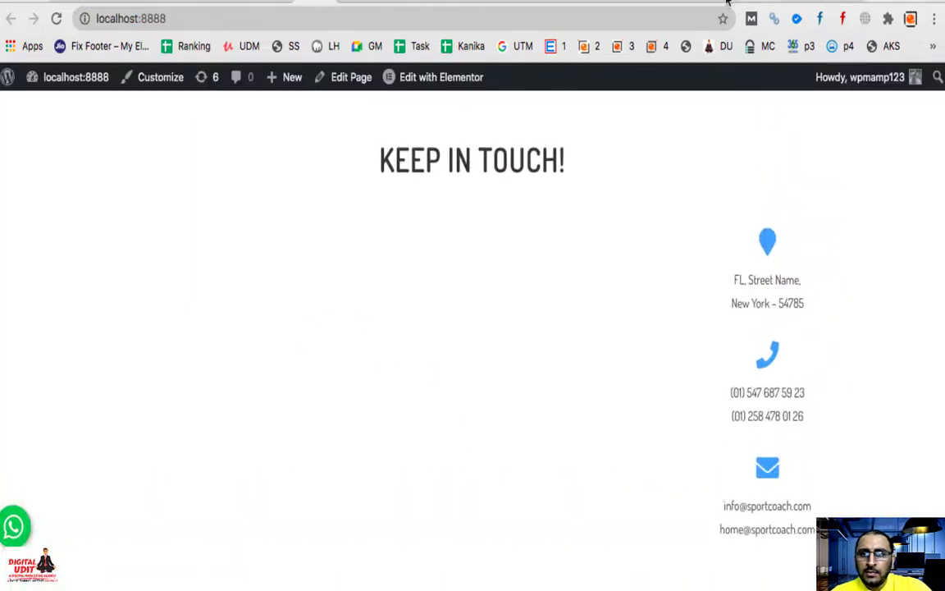
click(656, 3)
scroll(460, 386, down, 15)
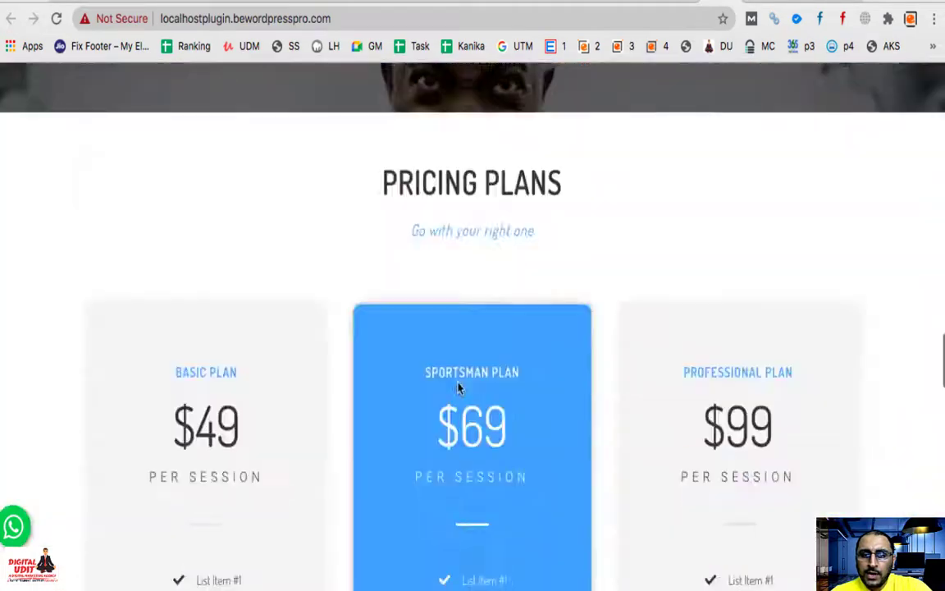
scroll(458, 388, down, 2)
scroll(458, 385, up, 20)
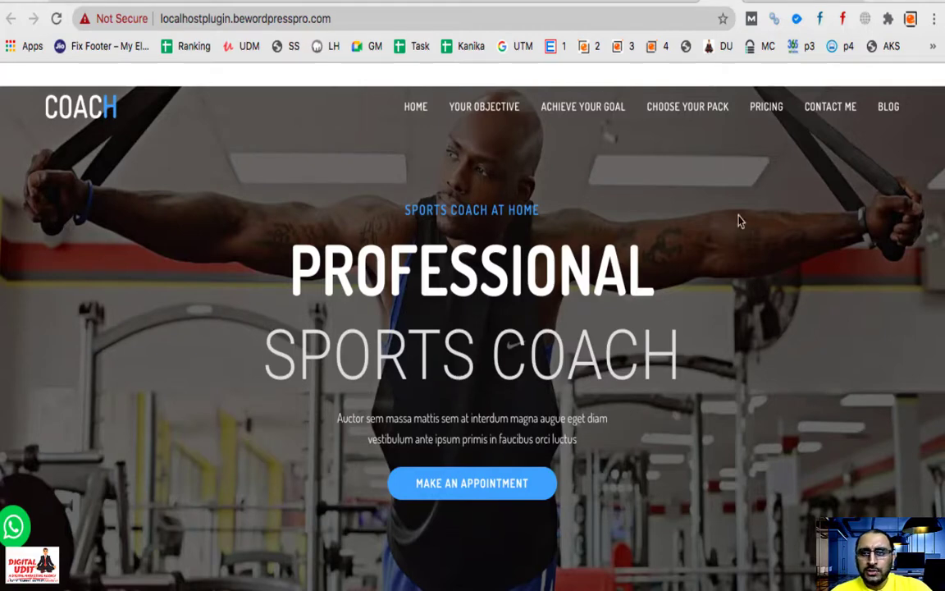
Step: Search Google in a new tab for 'all in one wp migration old version' and review the results
key(super+t)
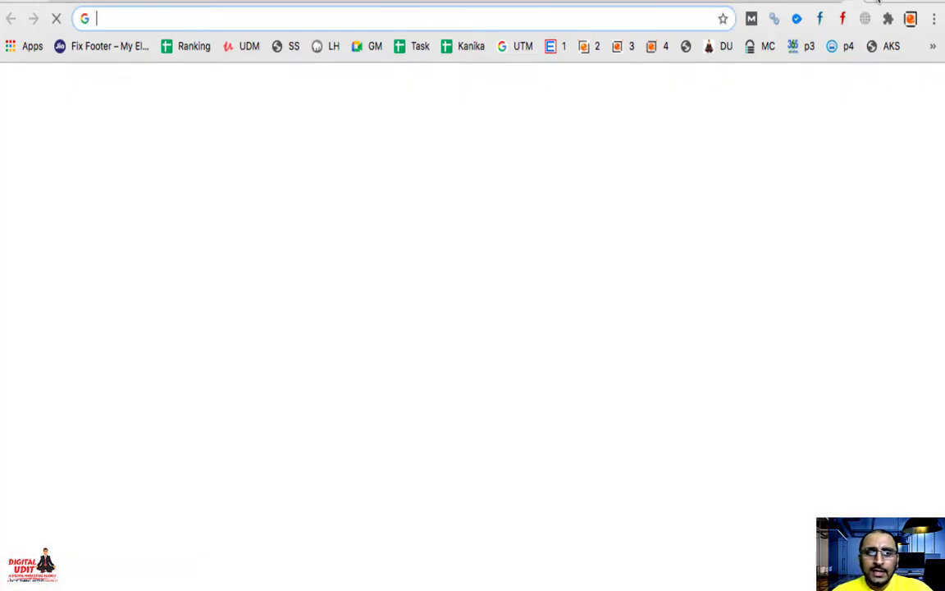
text(all in one )
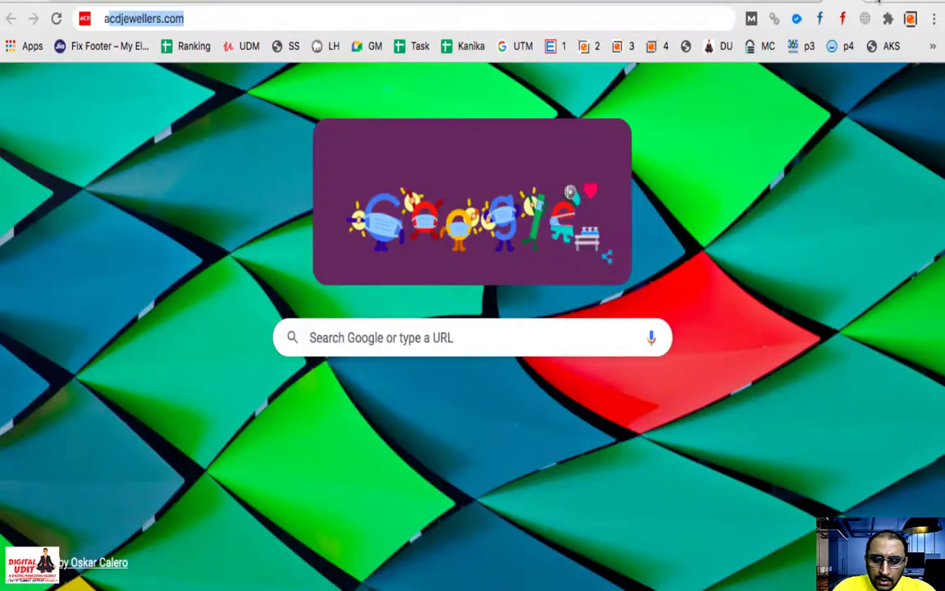
text(w)
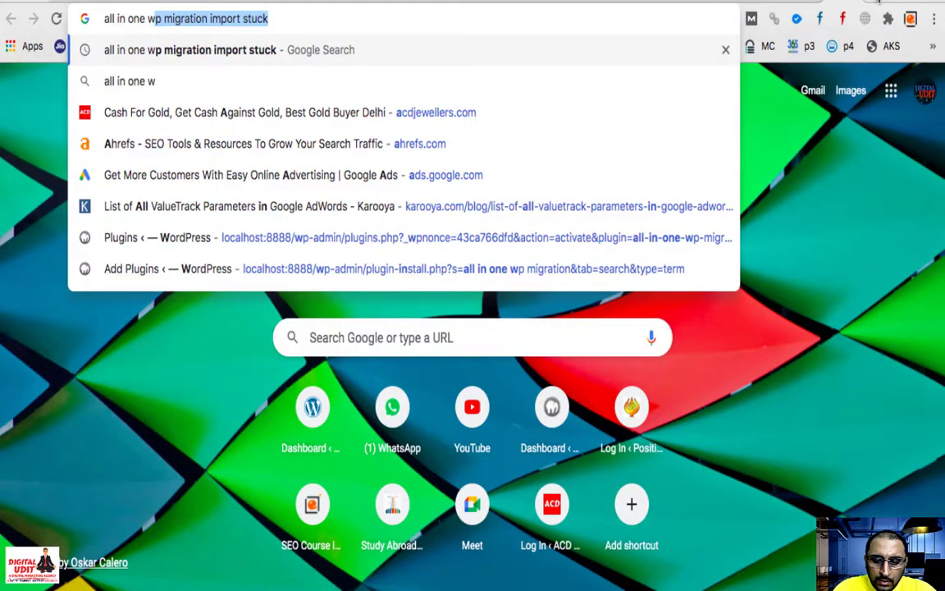
text(p migration)
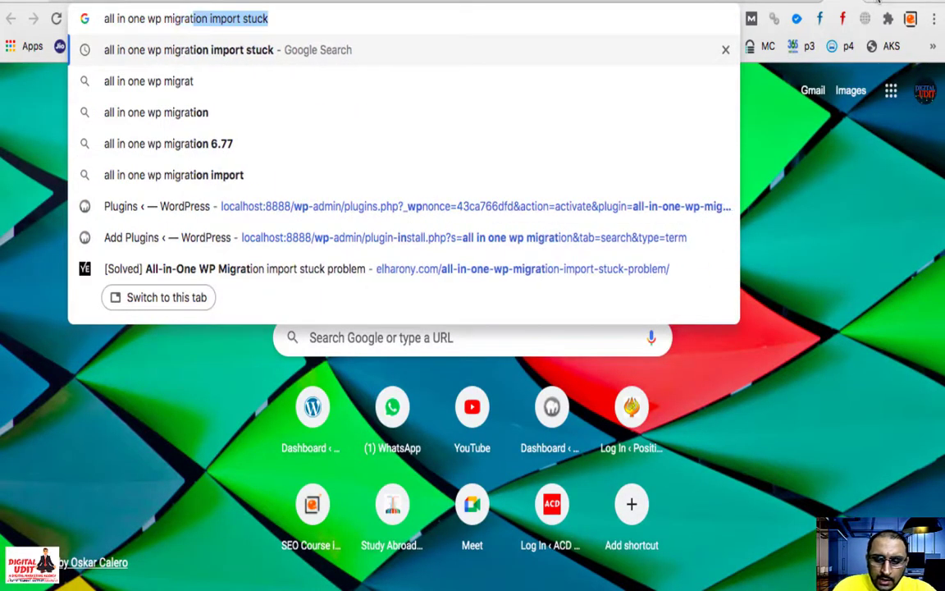
key(Down)
key(Down)
key(Down)
key(Down)
key(Return)
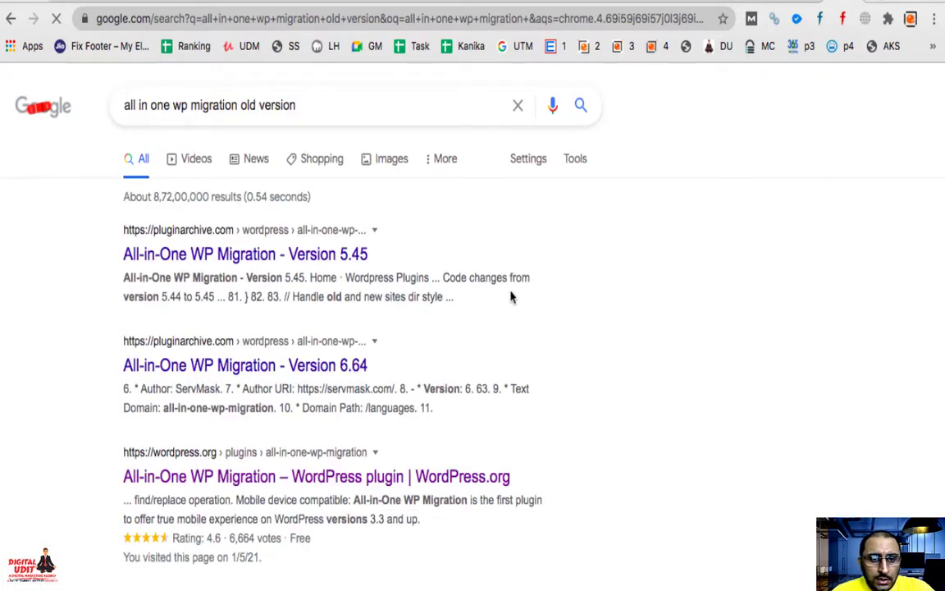
scroll(170, 408, down, 1)
scroll(169, 410, down, 3)
scroll(169, 410, up, 3)
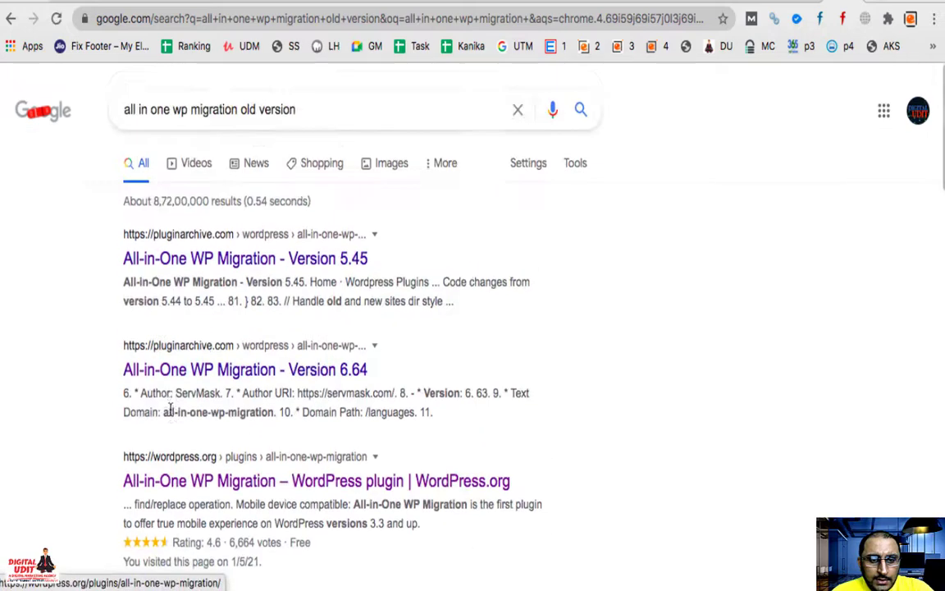
scroll(148, 312, up, 1)
scroll(147, 314, up, 3)
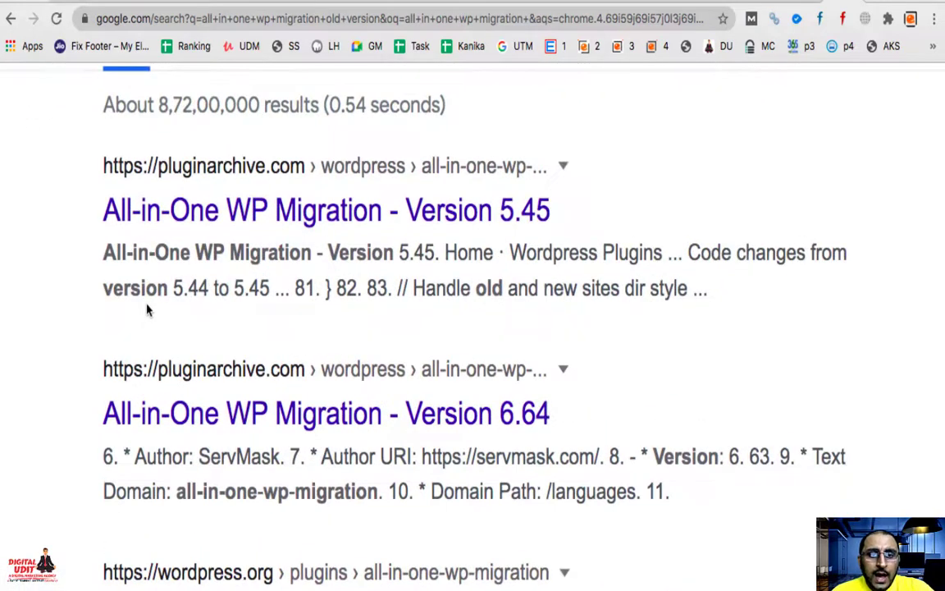
scroll(143, 314, up, 2)
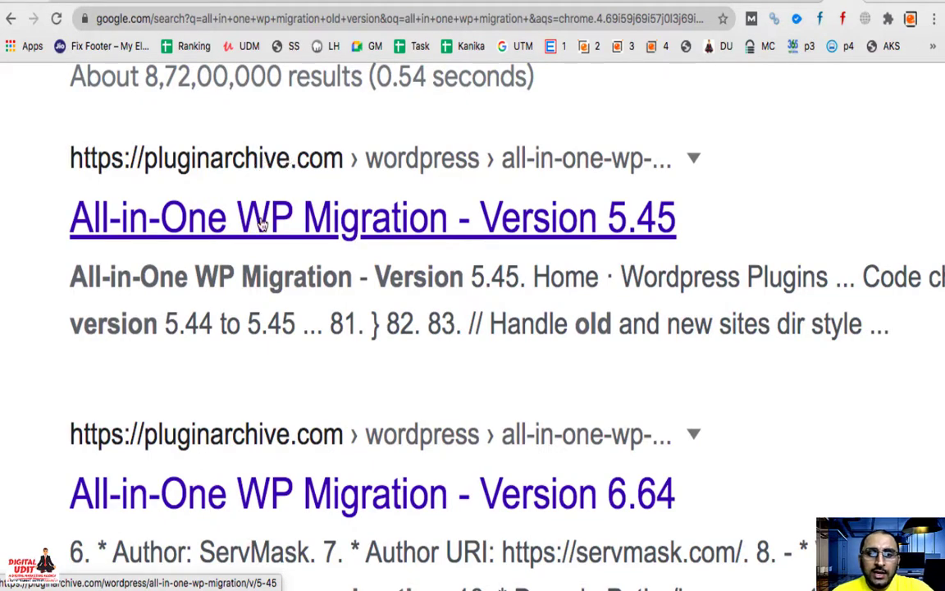
scroll(261, 223, down, 4)
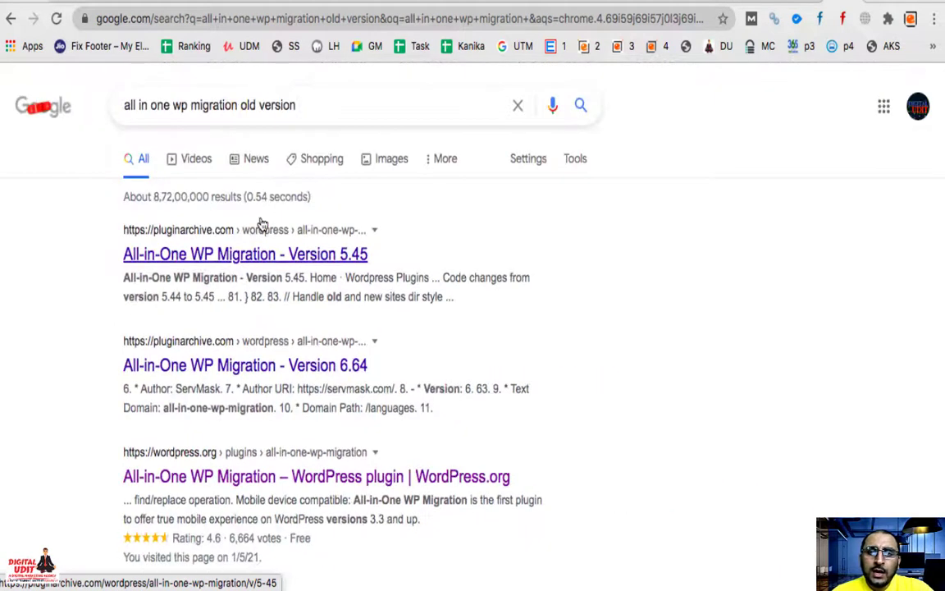
Step: Open pluginarchive's All-in-One WP Migration Version 5.45 page and scroll through the releases list
click(228, 259)
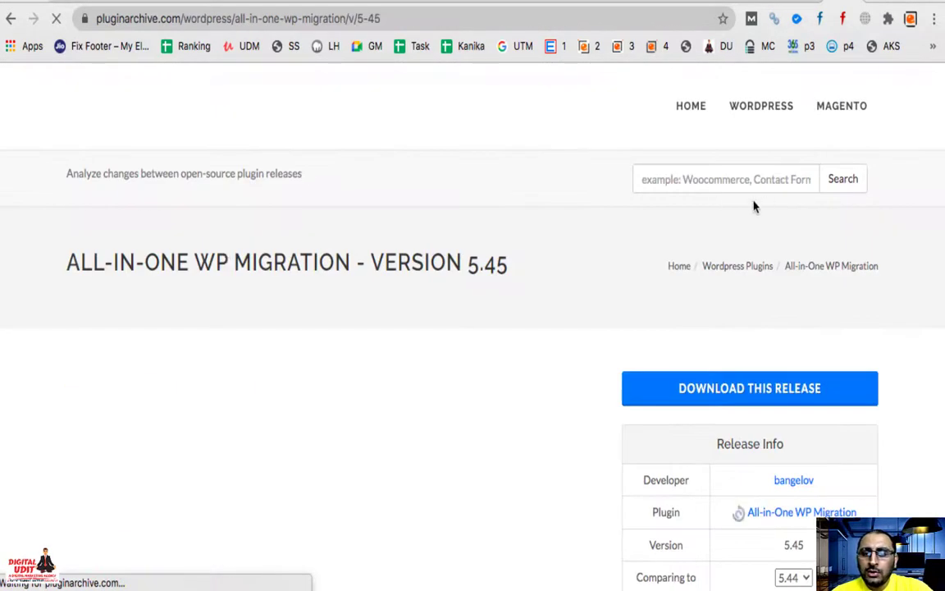
scroll(534, 420, down, 3)
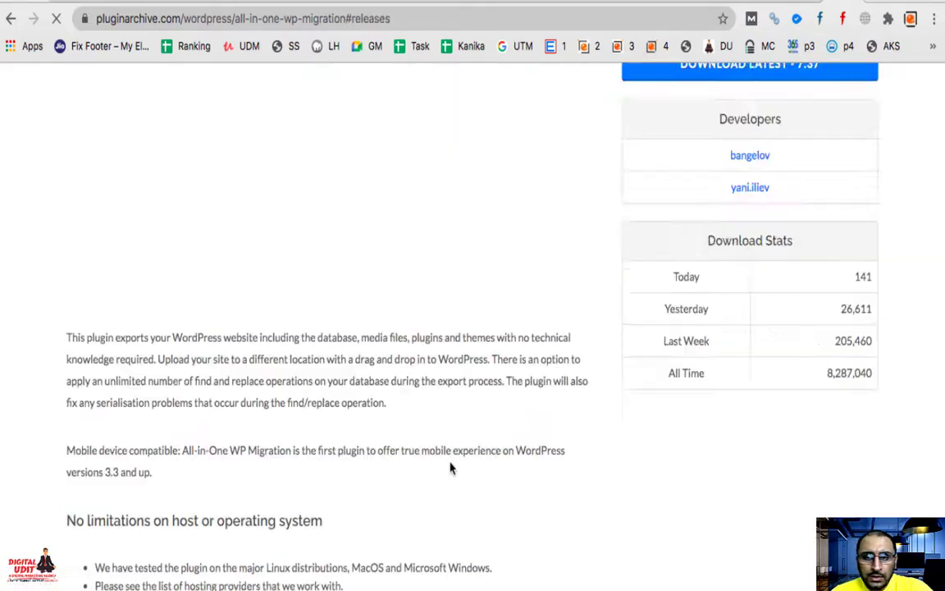
scroll(449, 468, down, 15)
scroll(449, 468, down, 20)
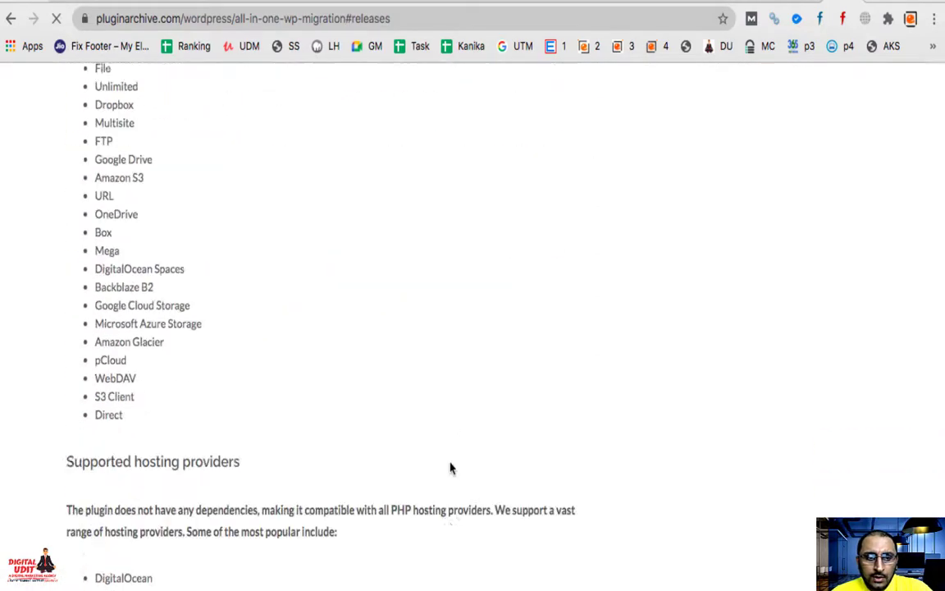
scroll(450, 468, down, 8)
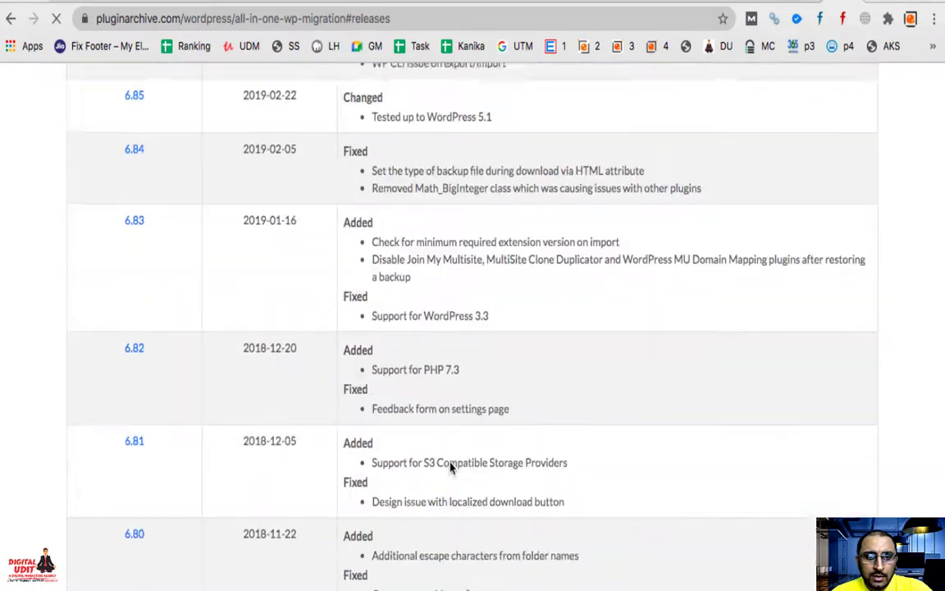
scroll(286, 496, down, 10)
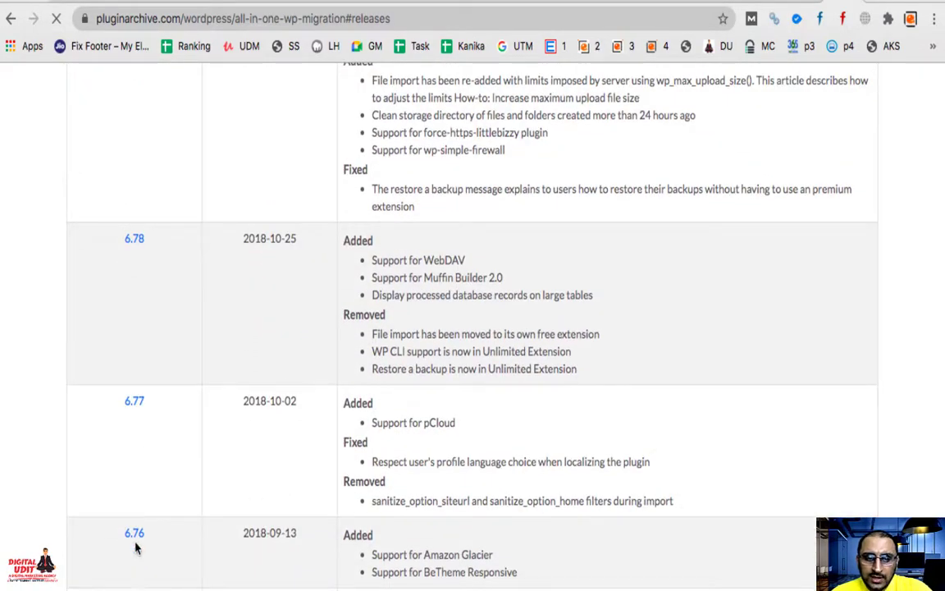
scroll(135, 546, down, 12)
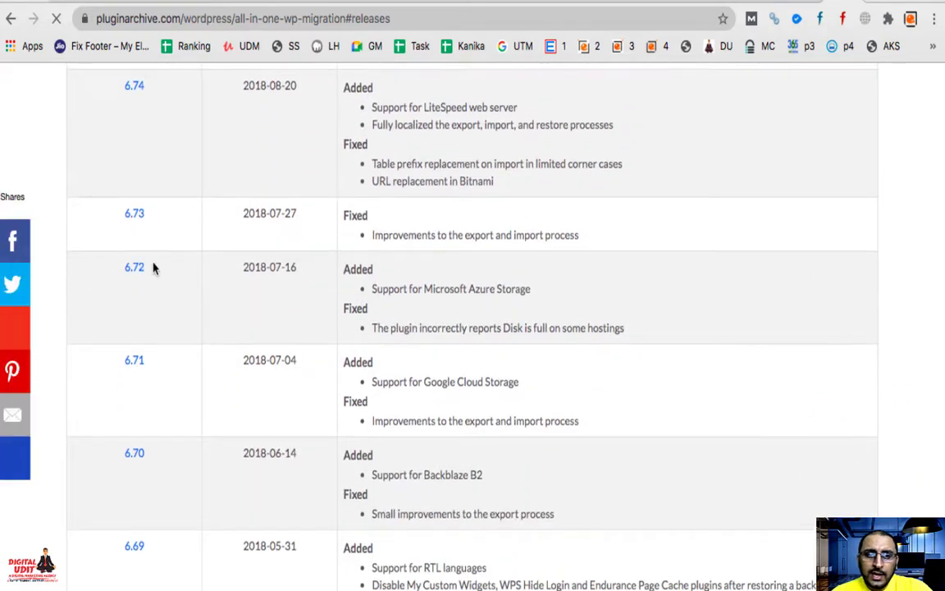
scroll(147, 264, up, 4)
scroll(143, 158, up, 2)
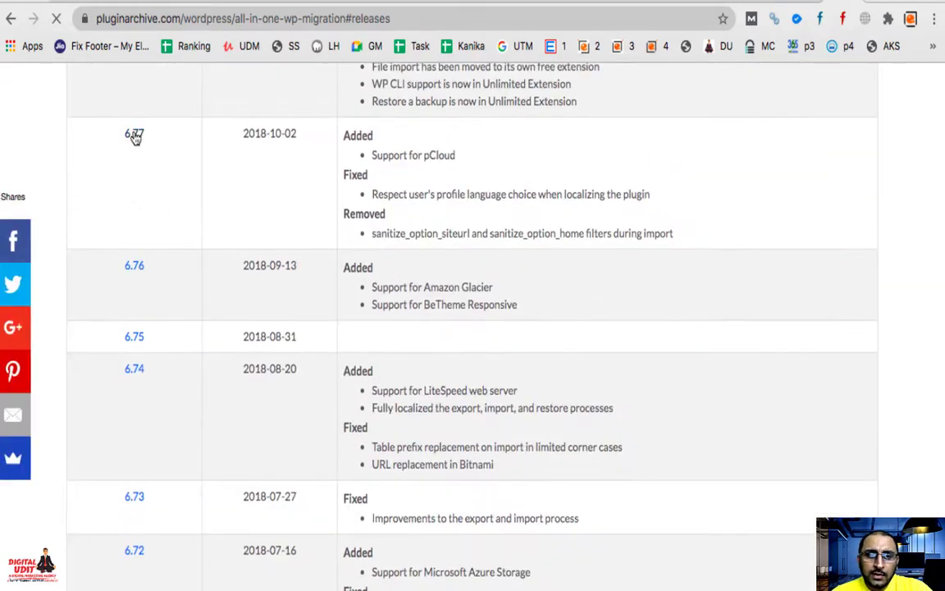
Step: Download the All-in-One WP Migration 6.77 release and return to the restored Coach site
click(133, 135)
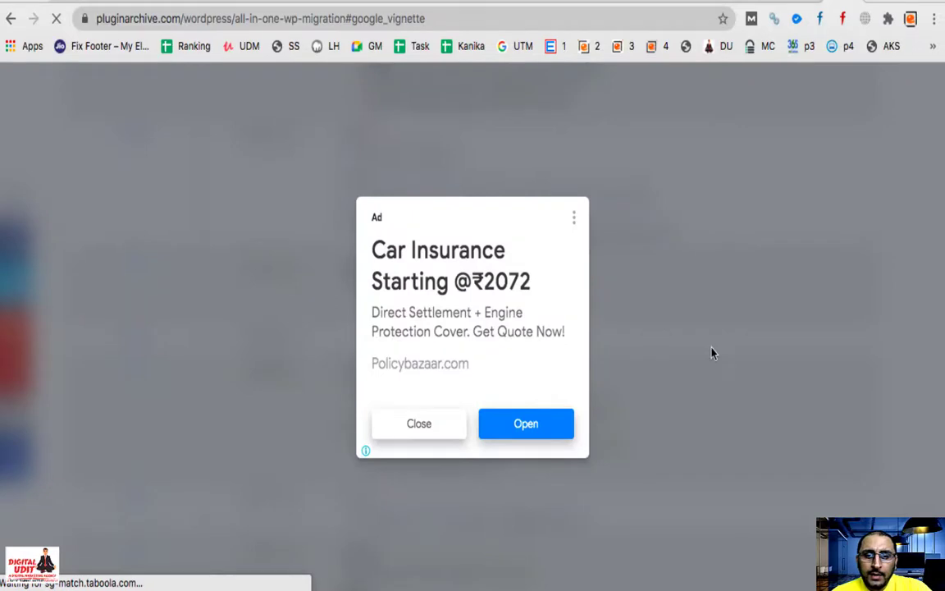
click(418, 424)
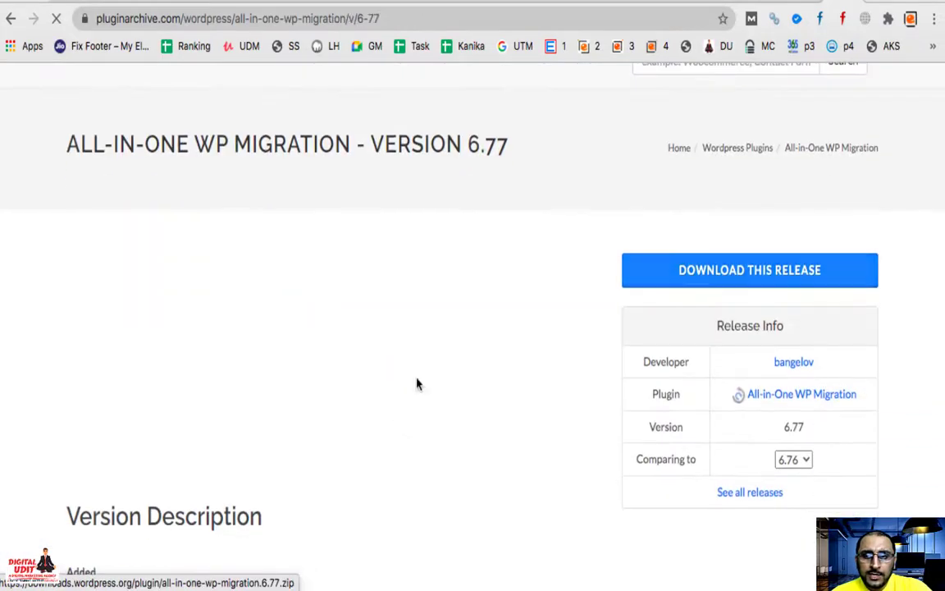
click(717, 280)
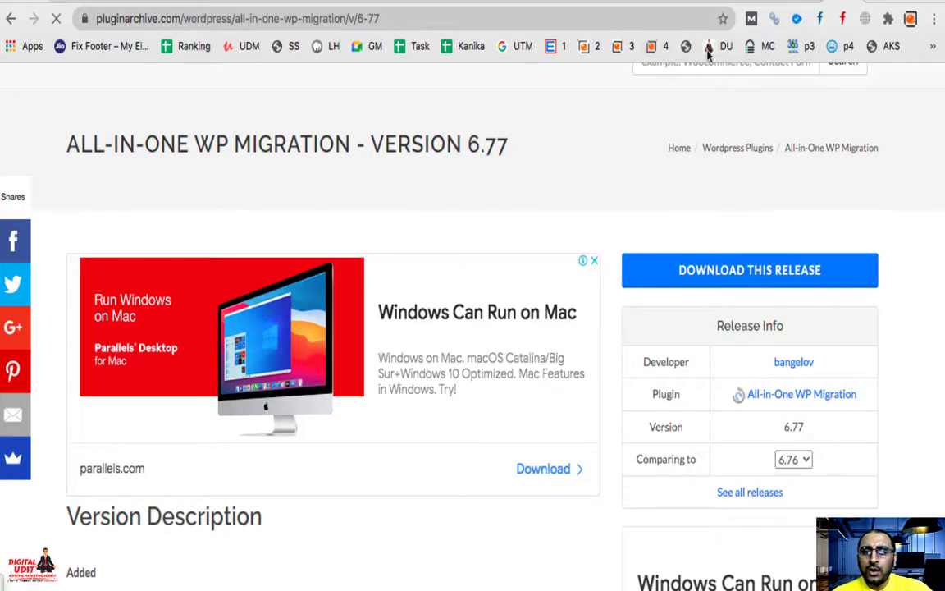
click(689, 2)
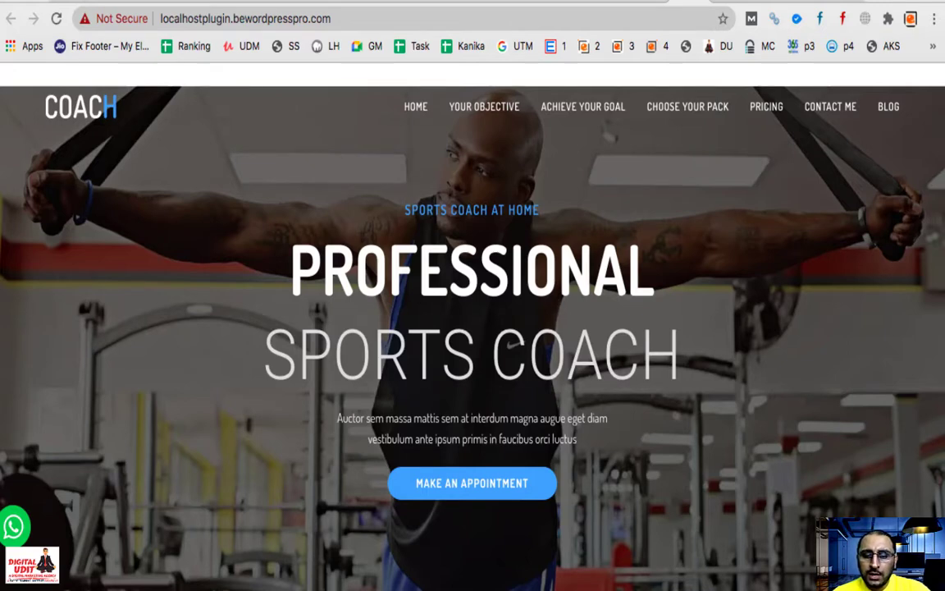
Step: Load the subdomain's admin login page by appending wp-admin to its URL
scroll(333, 144, up, 1)
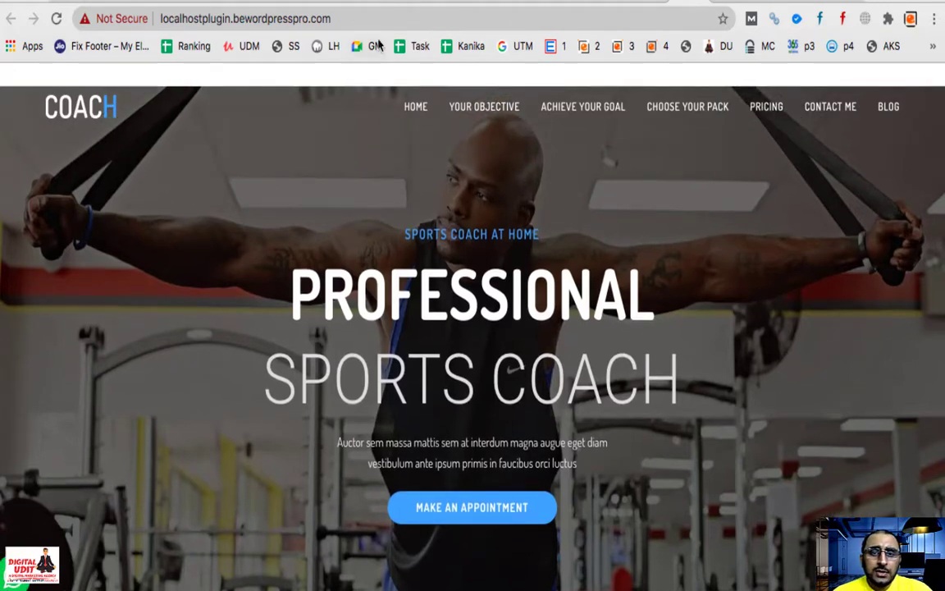
click(386, 17)
key(Right)
text(w)
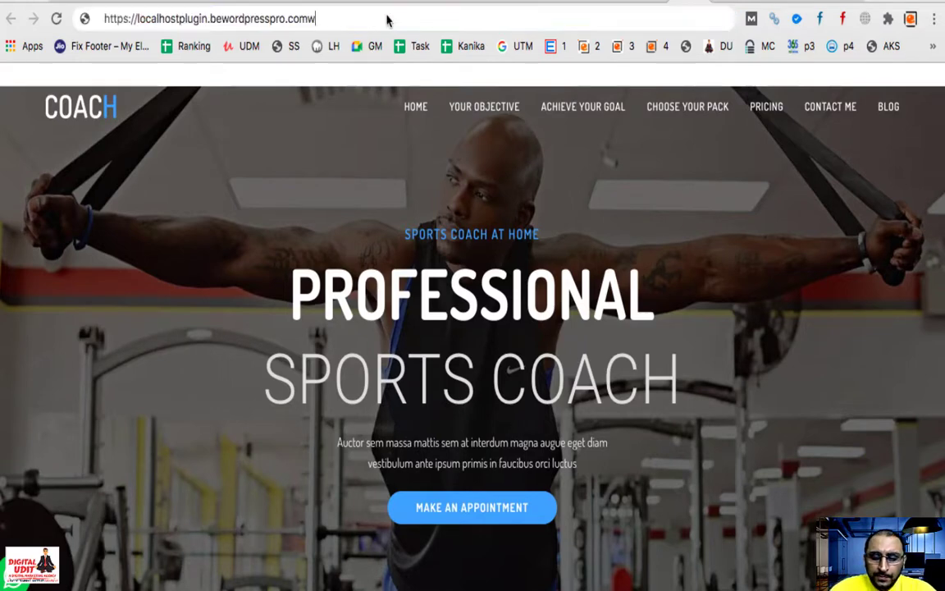
text(p-admin)
key(Return)
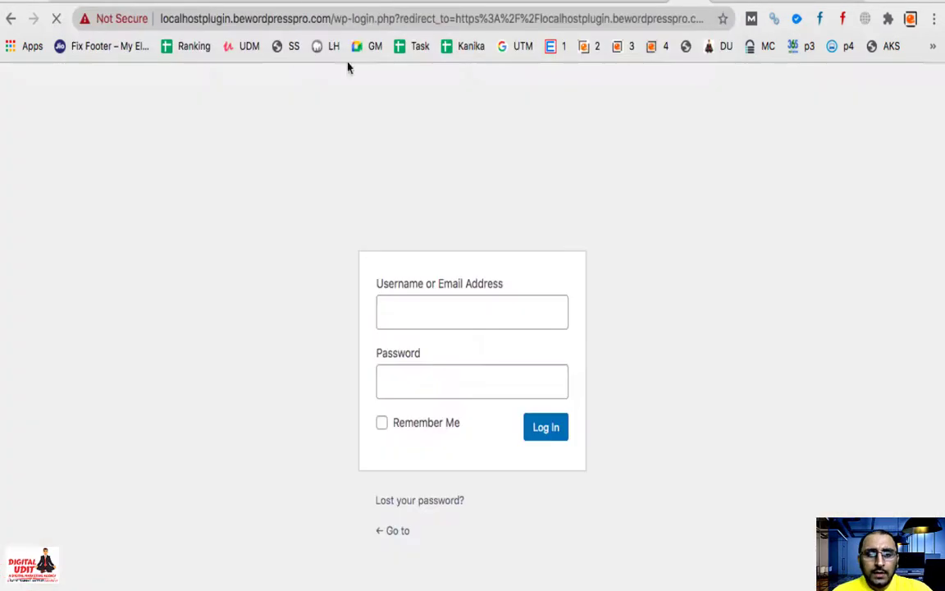
Step: Check the empty login fields, then switch to the localhost:8888 Dashboard
click(492, 318)
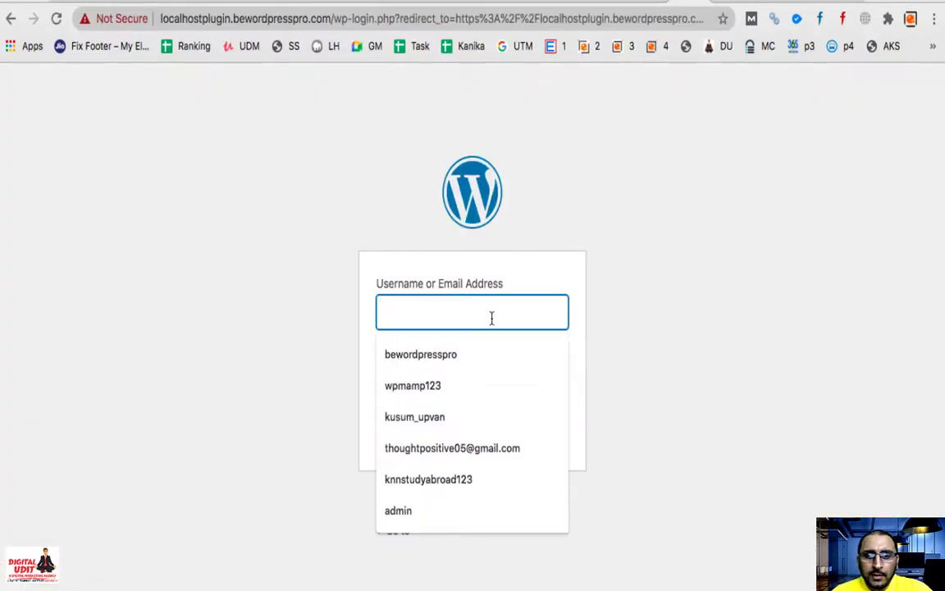
click(623, 392)
click(492, 377)
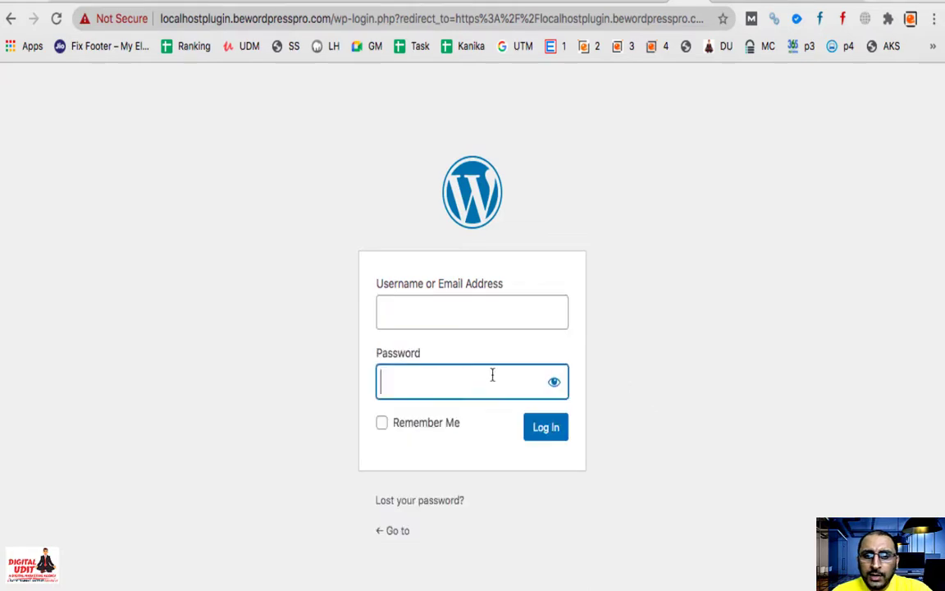
click(647, 380)
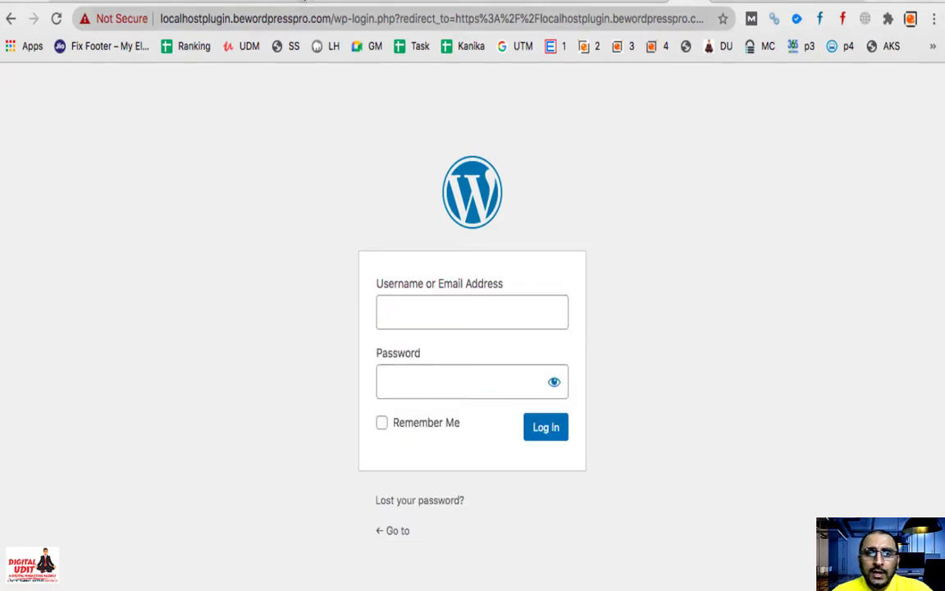
click(238, 4)
click(228, 4)
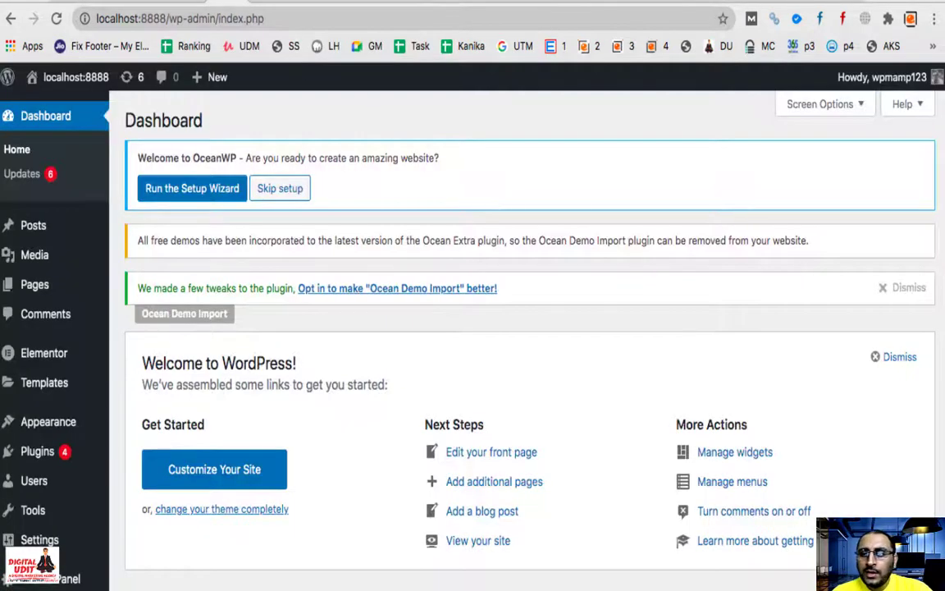
Step: Log out of the local site and reveal its saved admin username and password
mouse_move(936, 79)
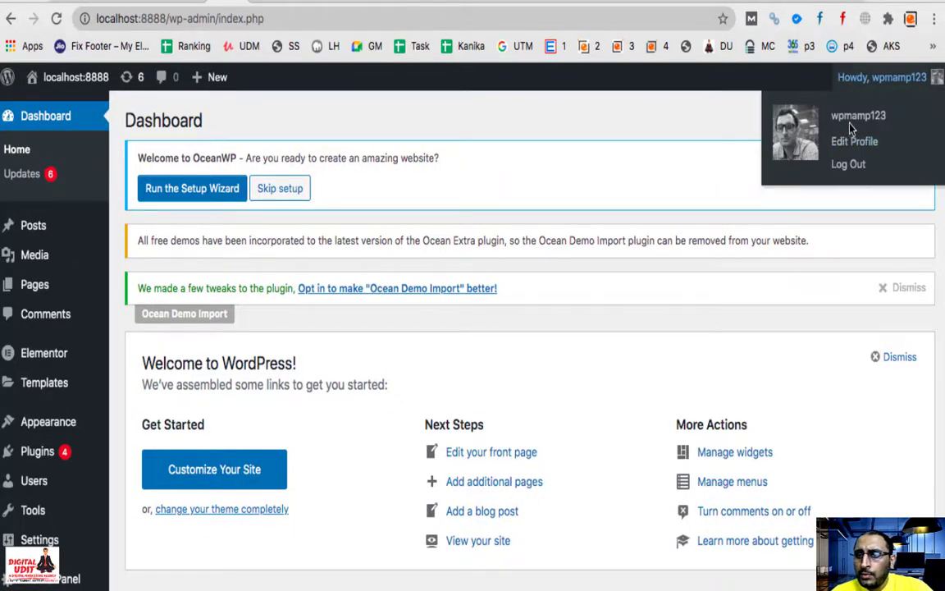
click(849, 166)
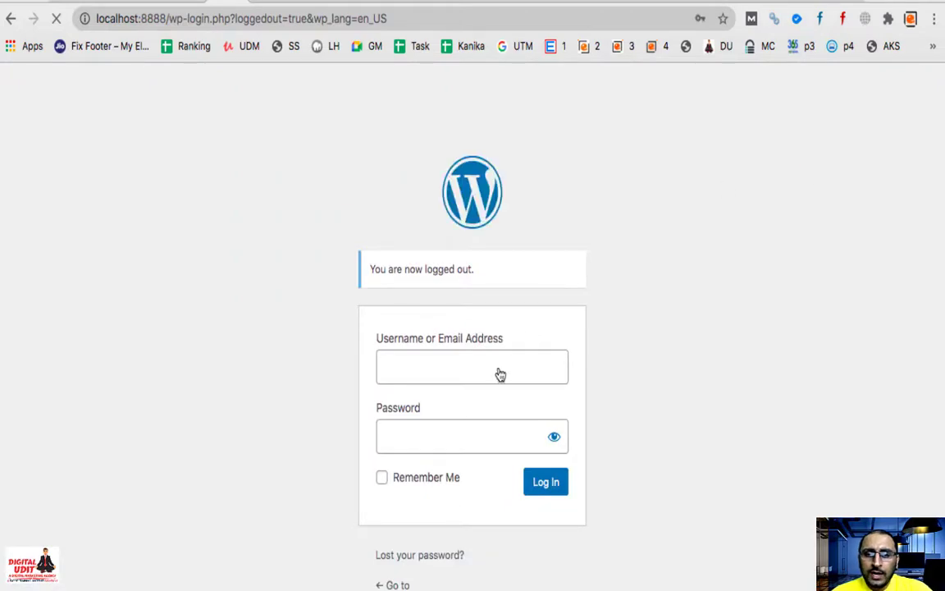
click(471, 367)
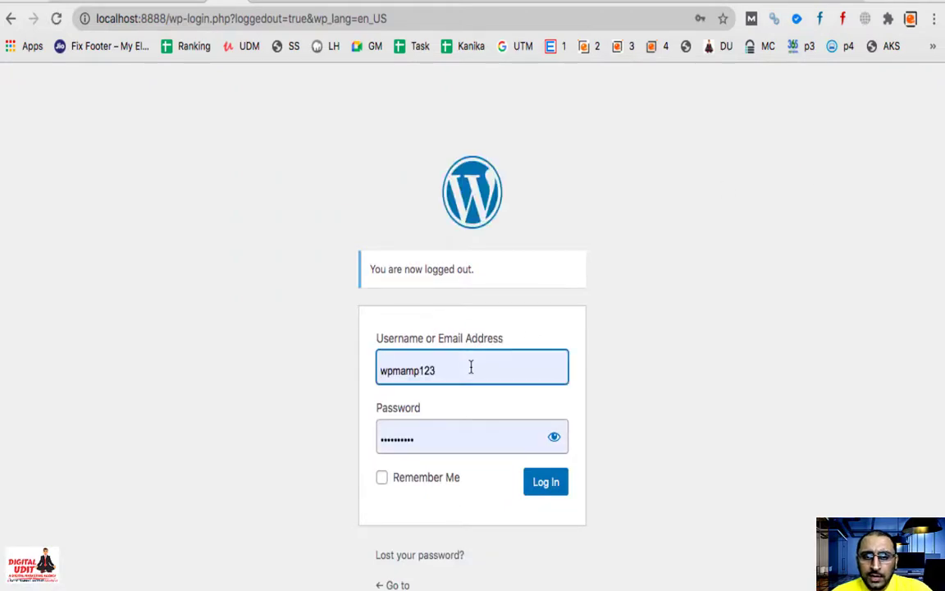
double_click(435, 368)
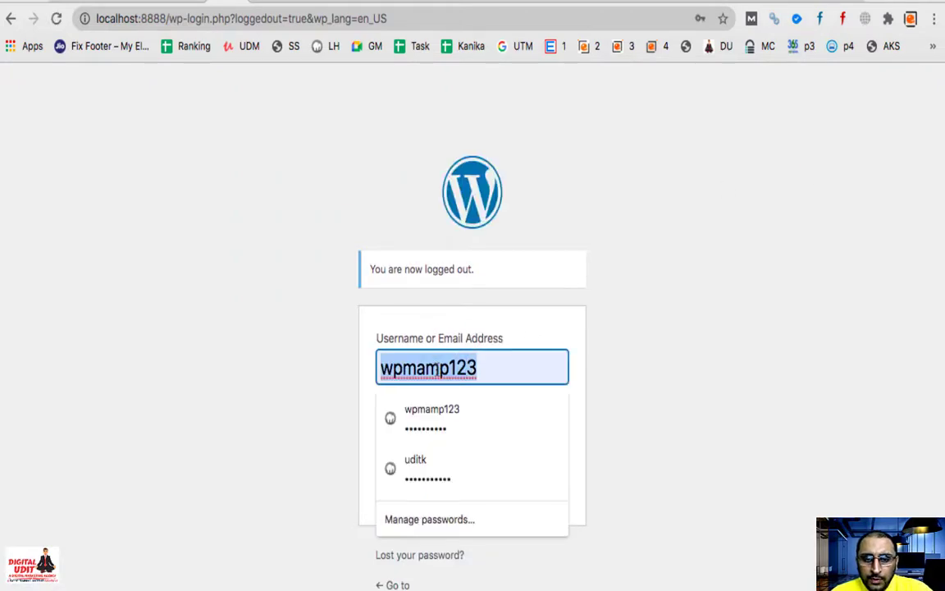
click(627, 443)
click(555, 442)
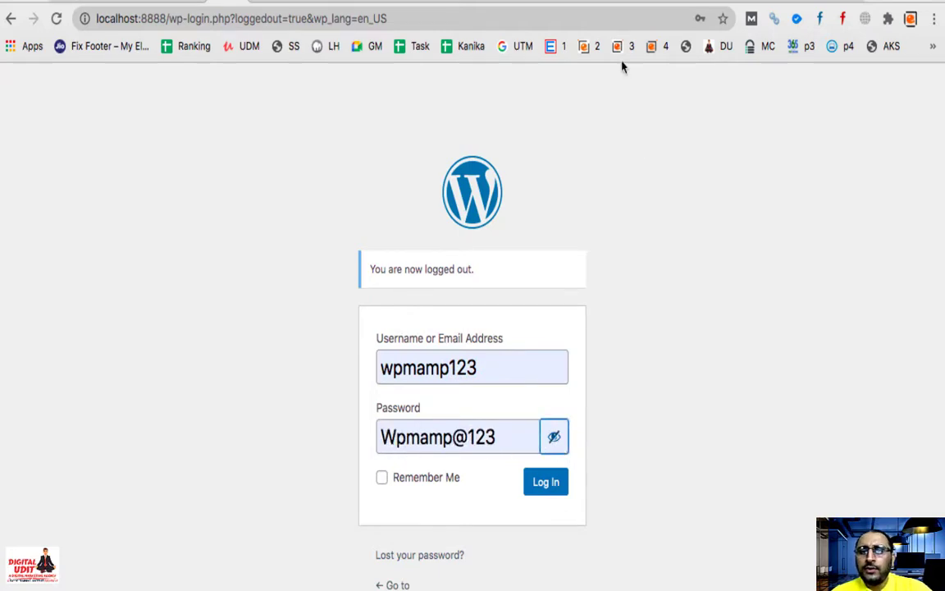
click(584, 2)
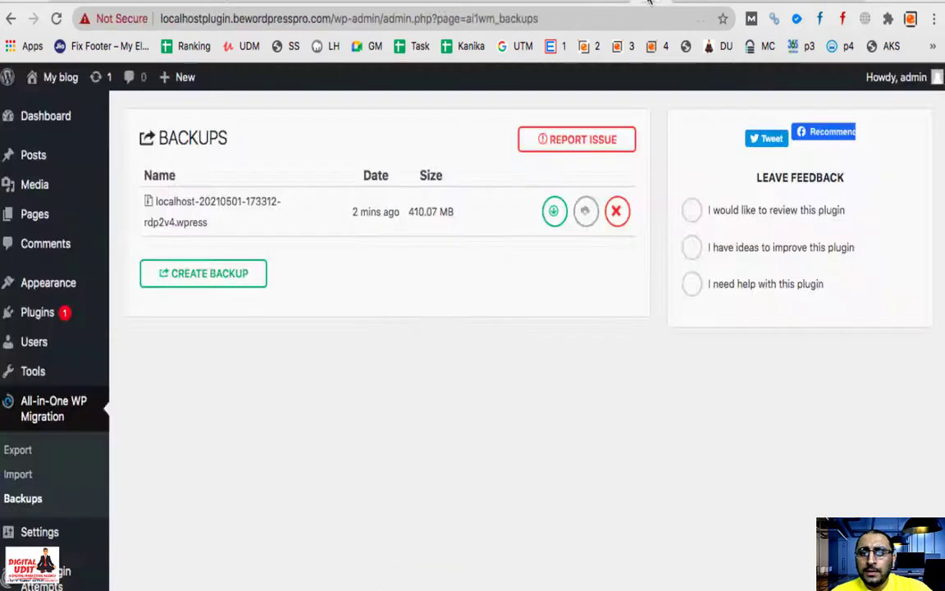
Step: Log into the subdomain admin with the original local site's username and password
click(680, 2)
click(461, 311)
text(wpmamp123)
click(425, 382)
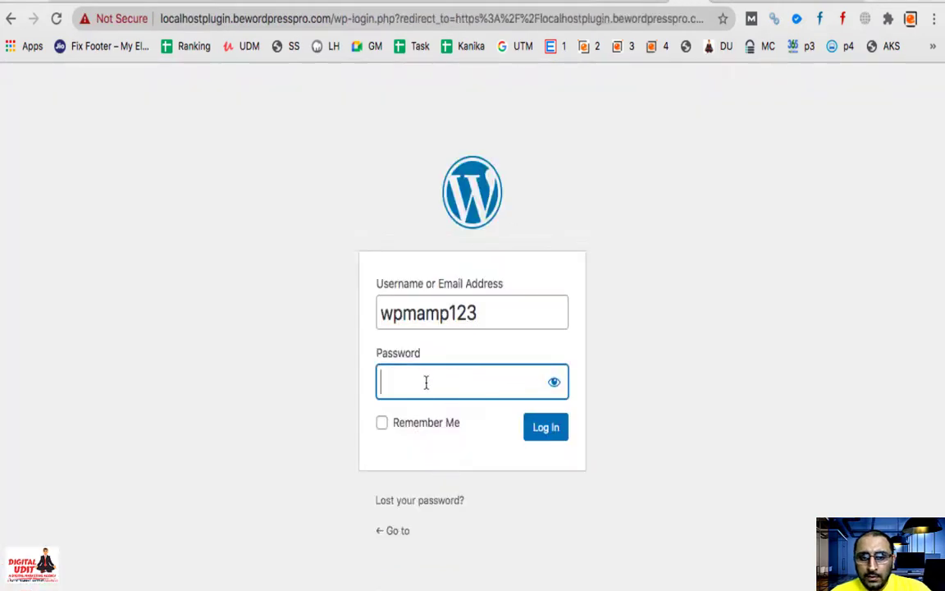
text(admin)
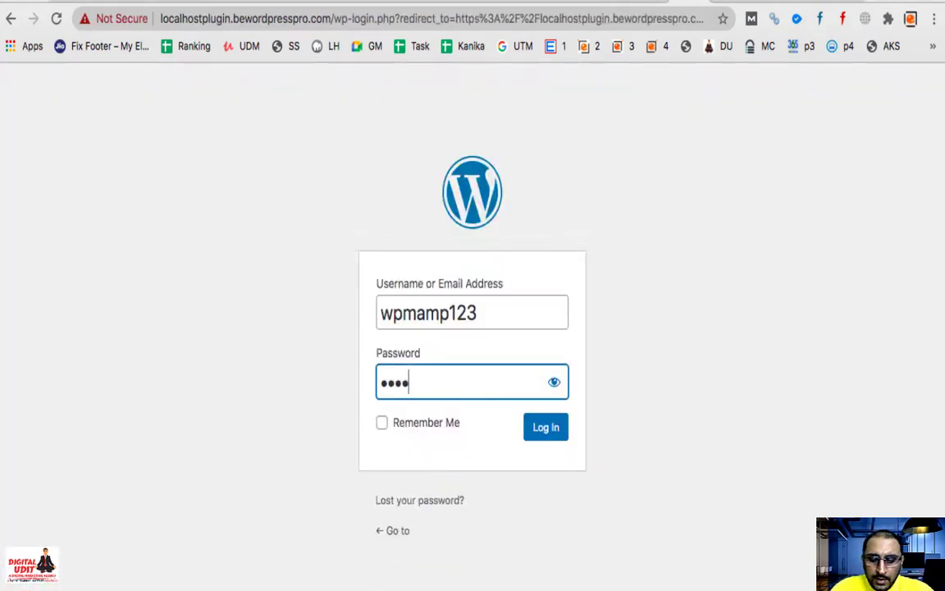
text(12)
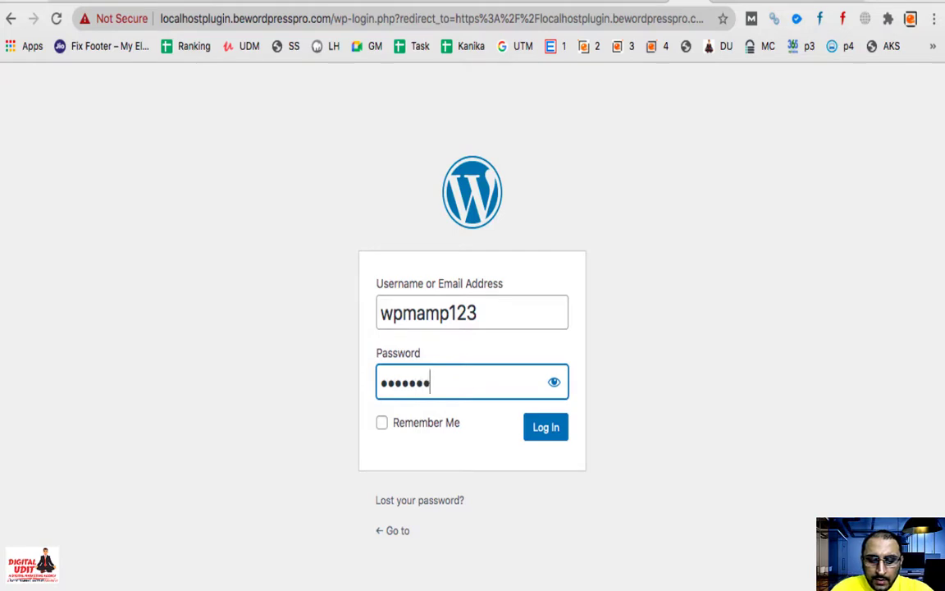
text(345)
click(541, 428)
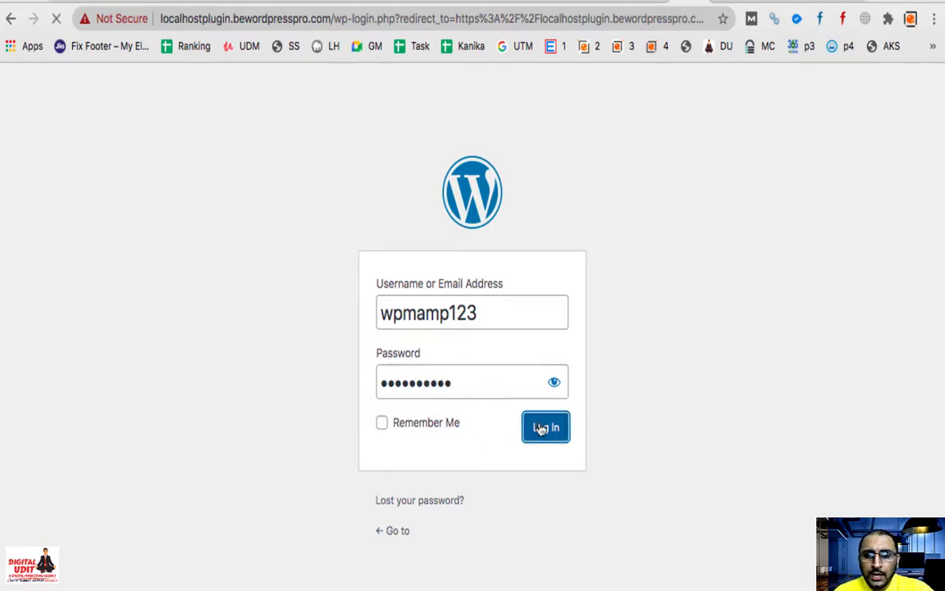